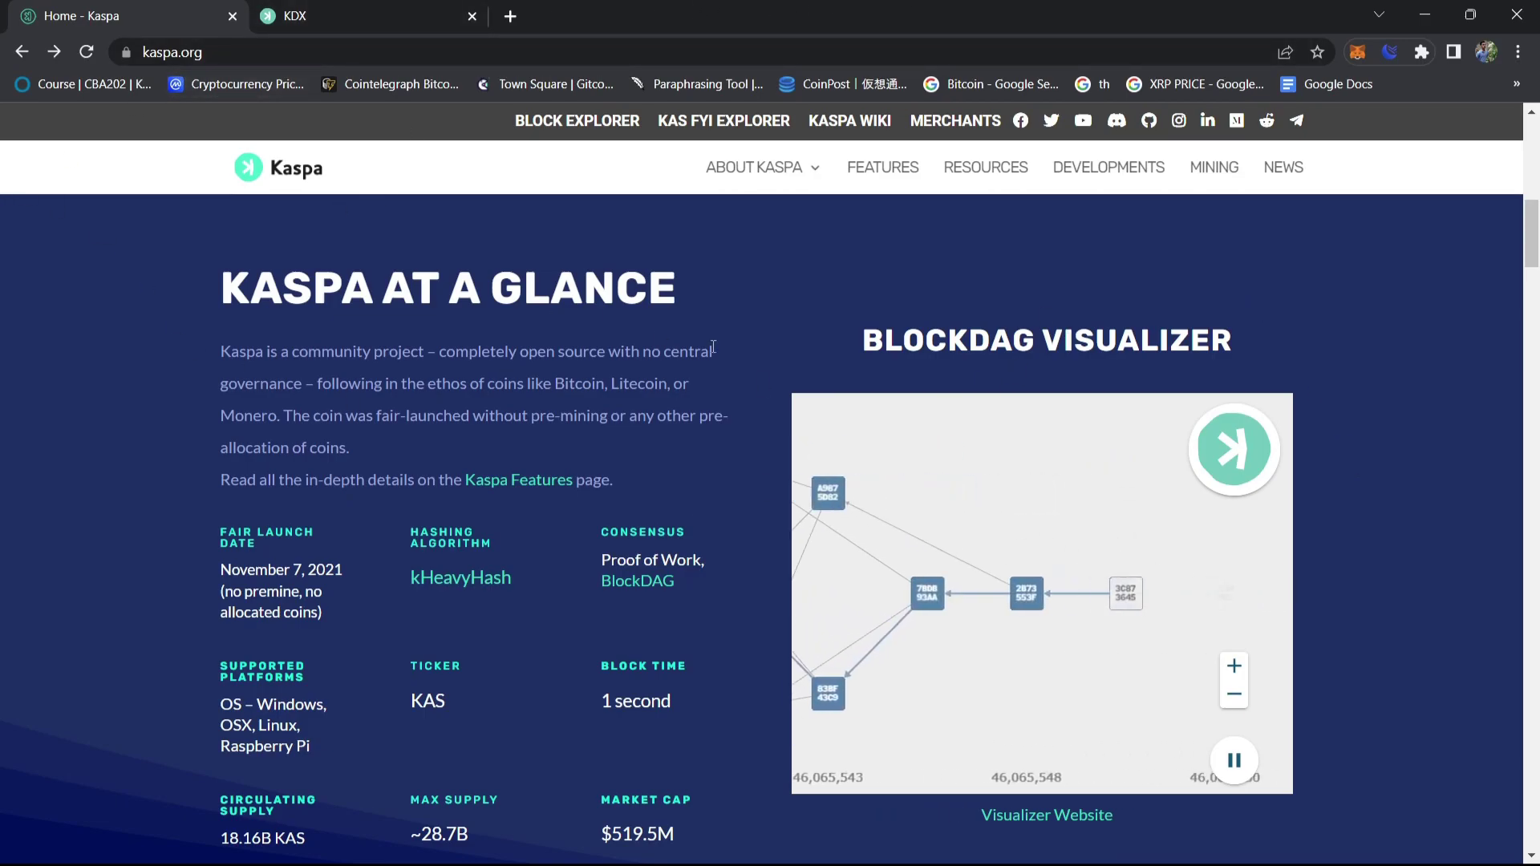
- Open the KDX desktop wallet page from the wallets listed in the Kaspa website's resources
{"action": "scroll", "coordinate": [321, 257], "scroll_direction": "up", "scroll_amount": 10}
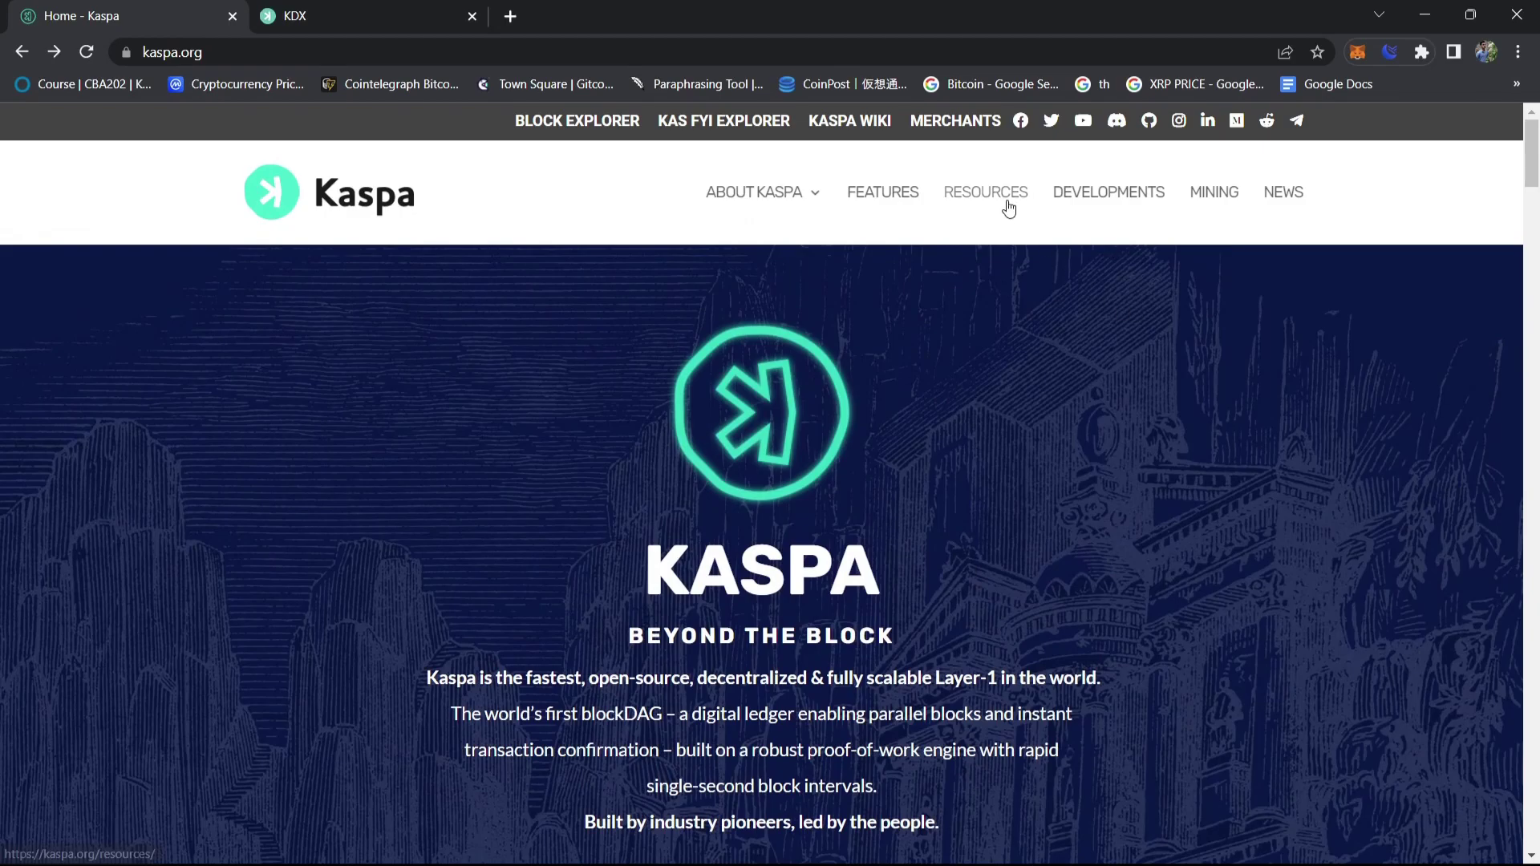
{"action": "left_click", "coordinate": [999, 201]}
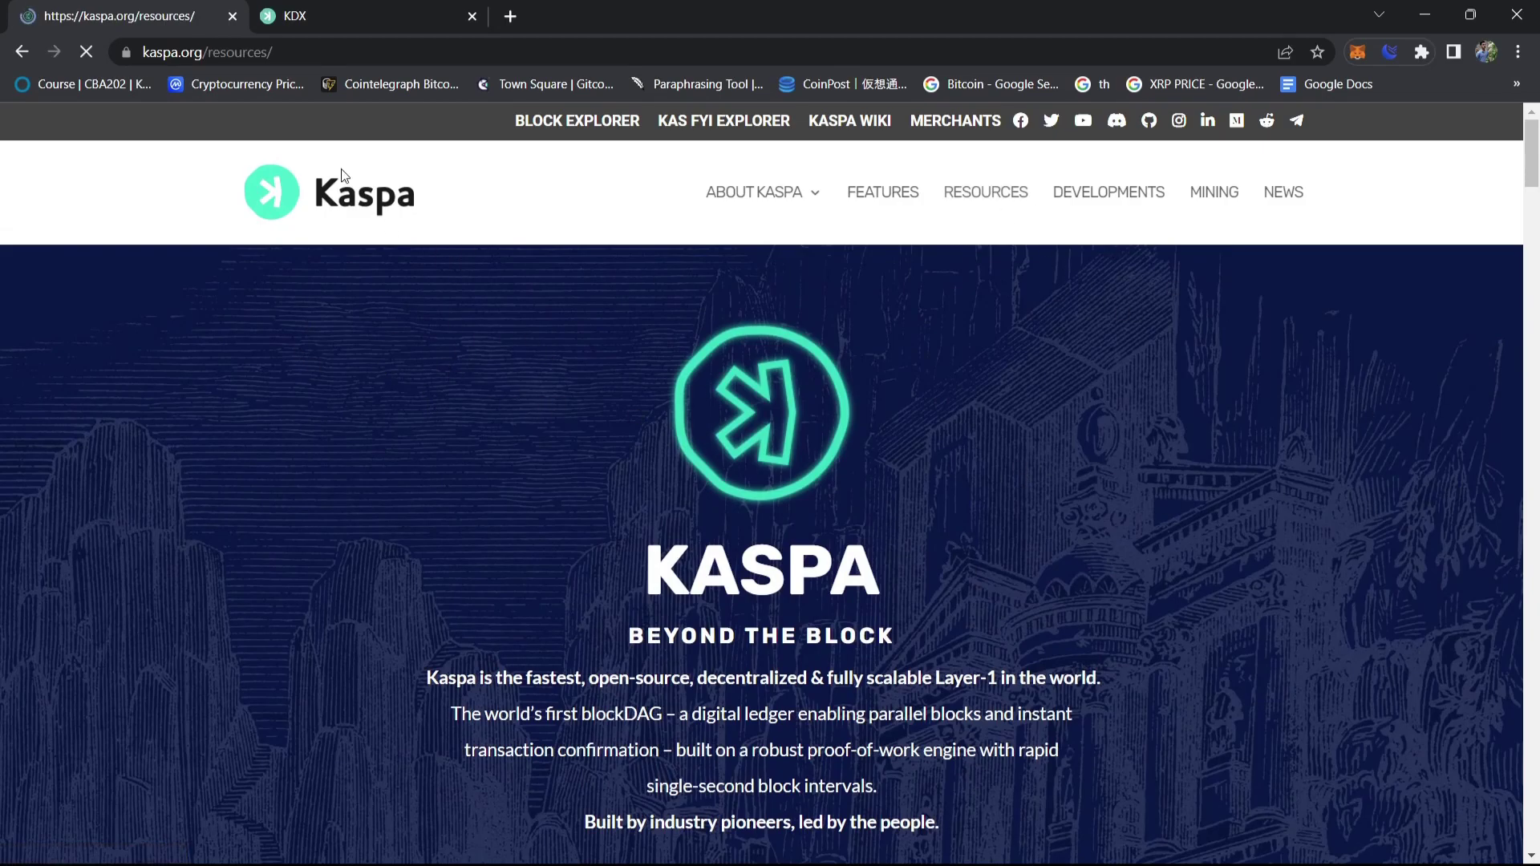
{"action": "left_click", "coordinate": [344, 15]}
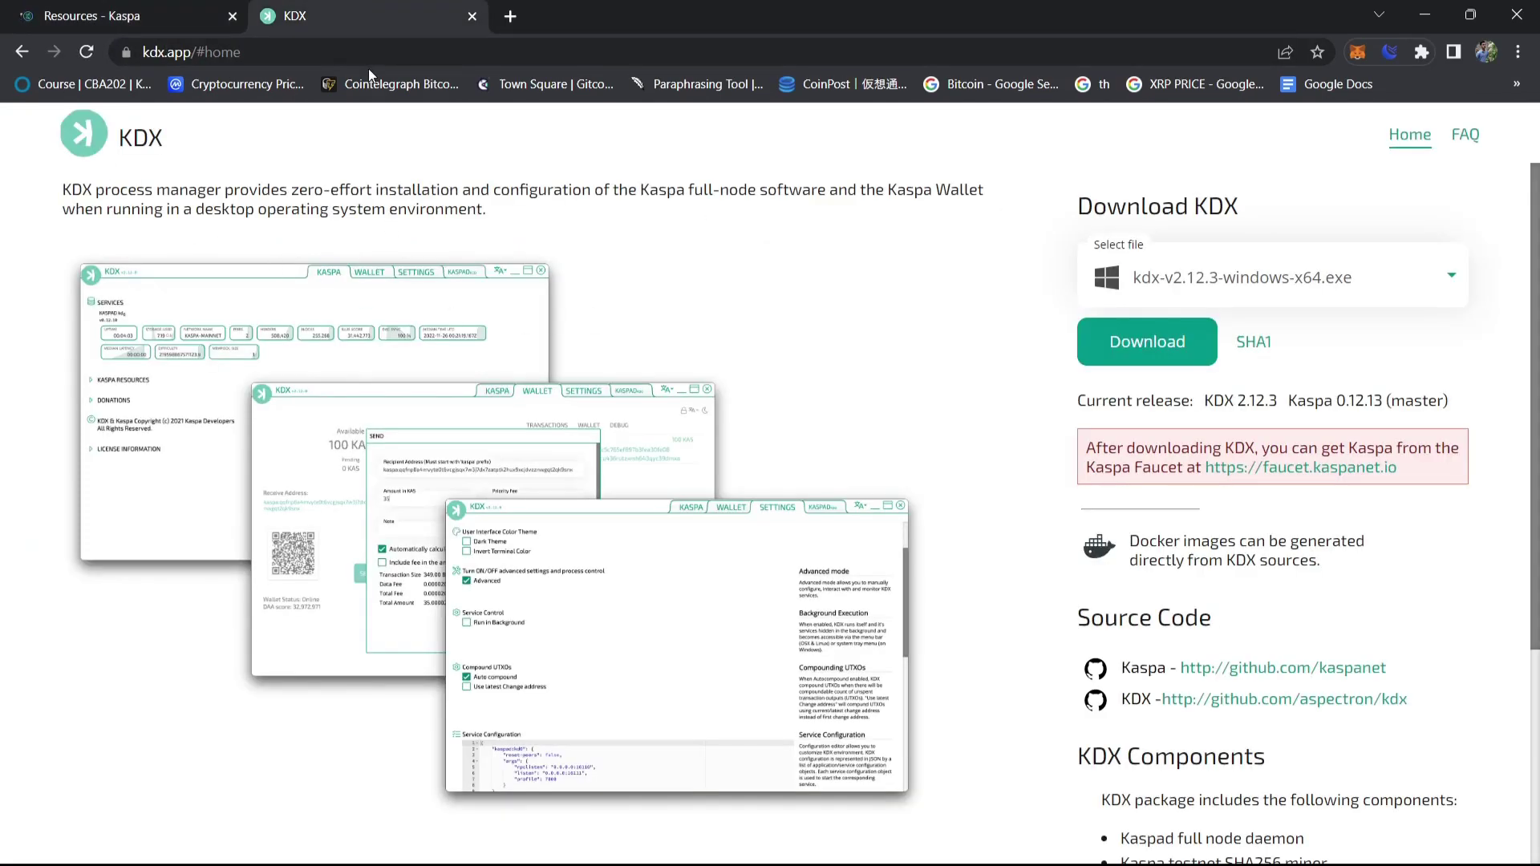
{"action": "left_click", "coordinate": [102, 16]}
{"action": "scroll", "coordinate": [601, 426], "scroll_direction": "down", "scroll_amount": 6}
{"action": "scroll", "coordinate": [708, 416], "scroll_direction": "down", "scroll_amount": 2}
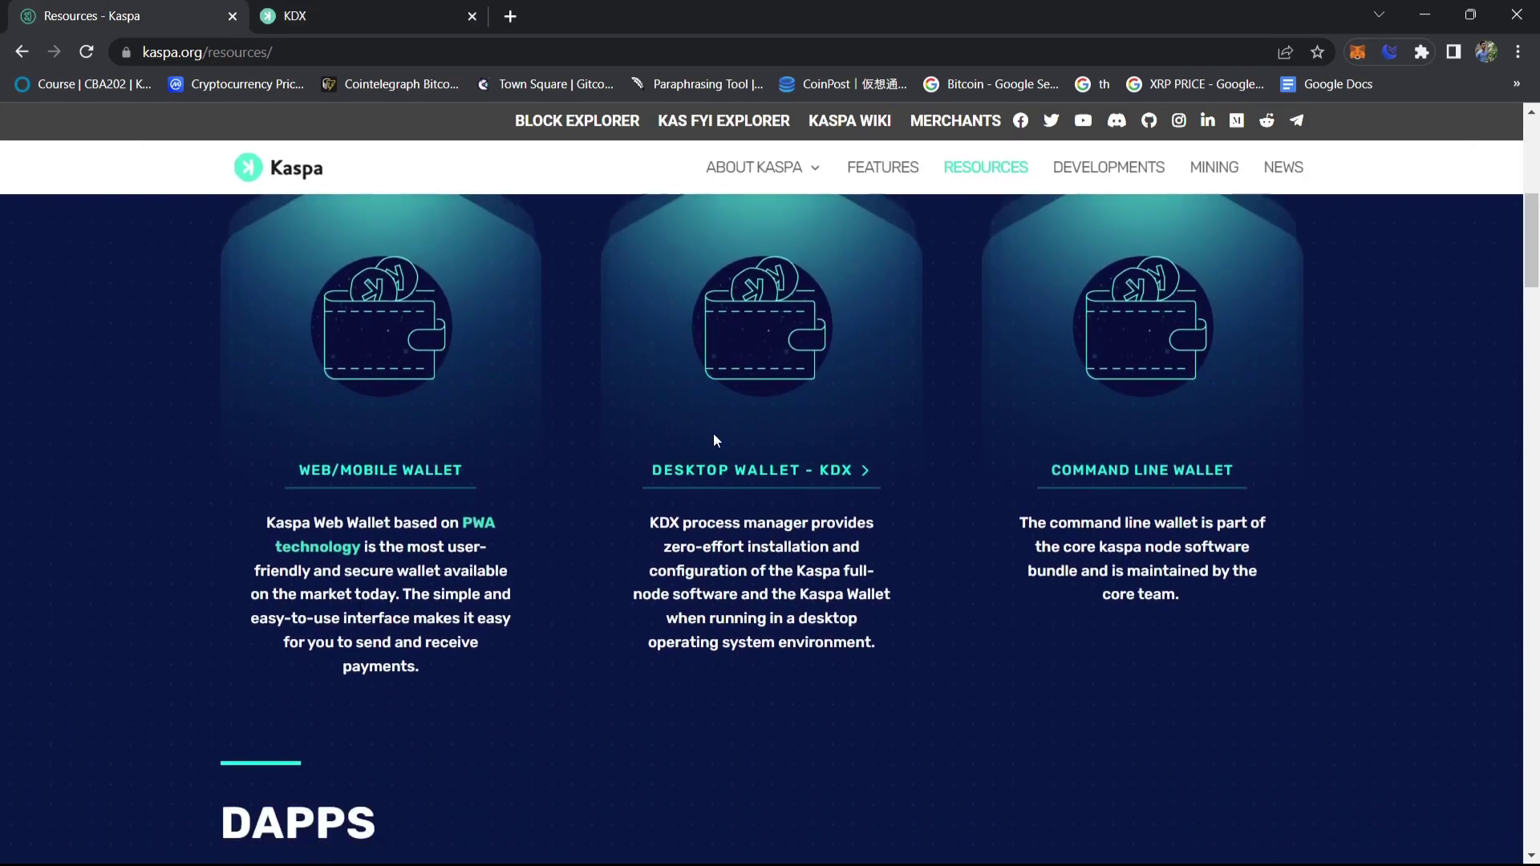
{"action": "left_click", "coordinate": [838, 471]}
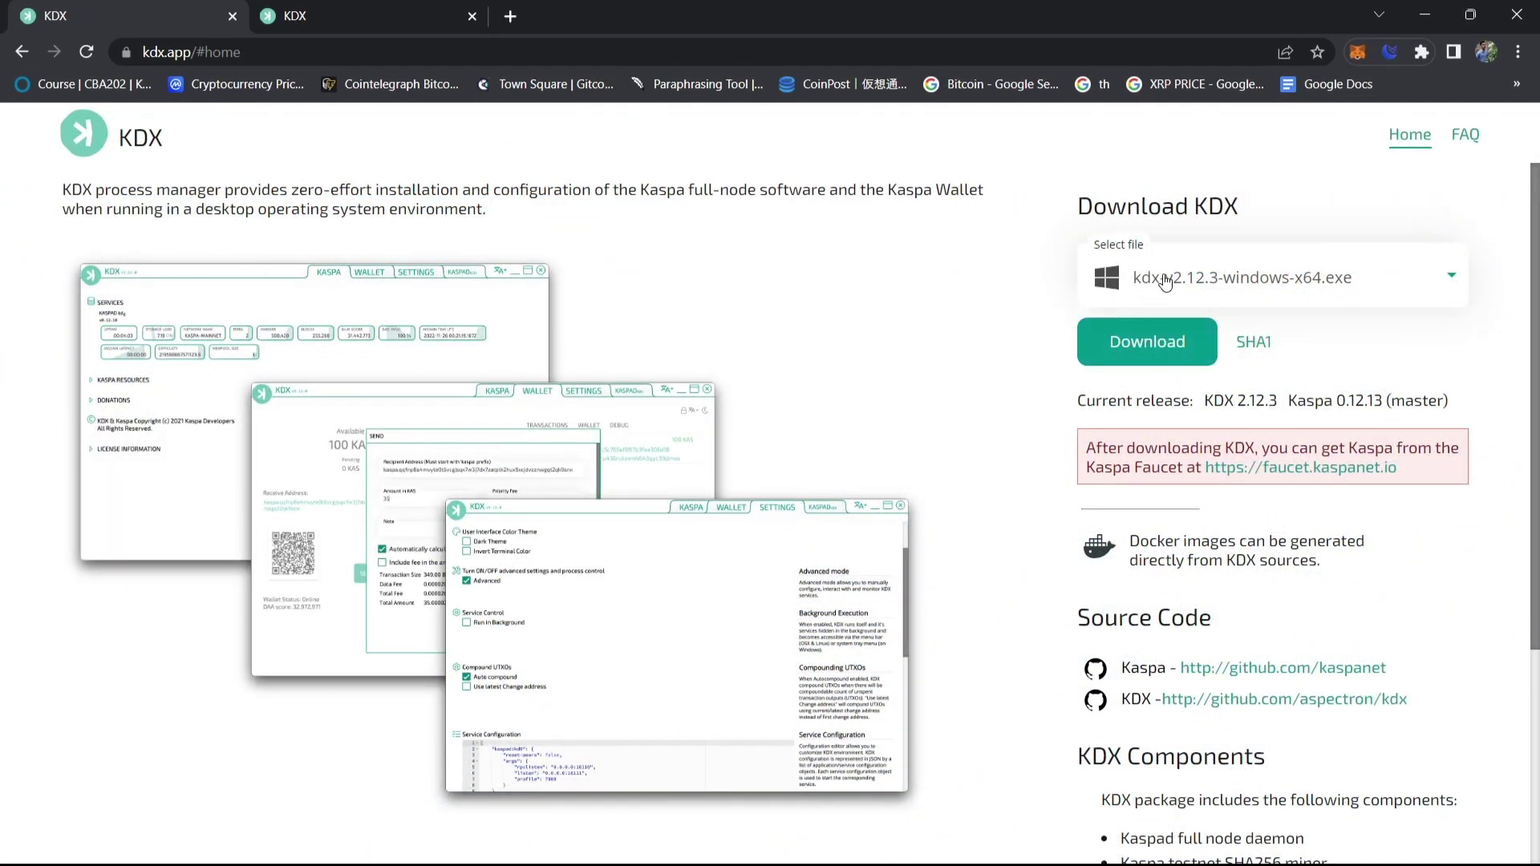
- Download the Windows installer kdx-v2.12.3-windows-x64.exe and keep the file despite the browser's warning
{"action": "left_click", "coordinate": [1213, 273]}
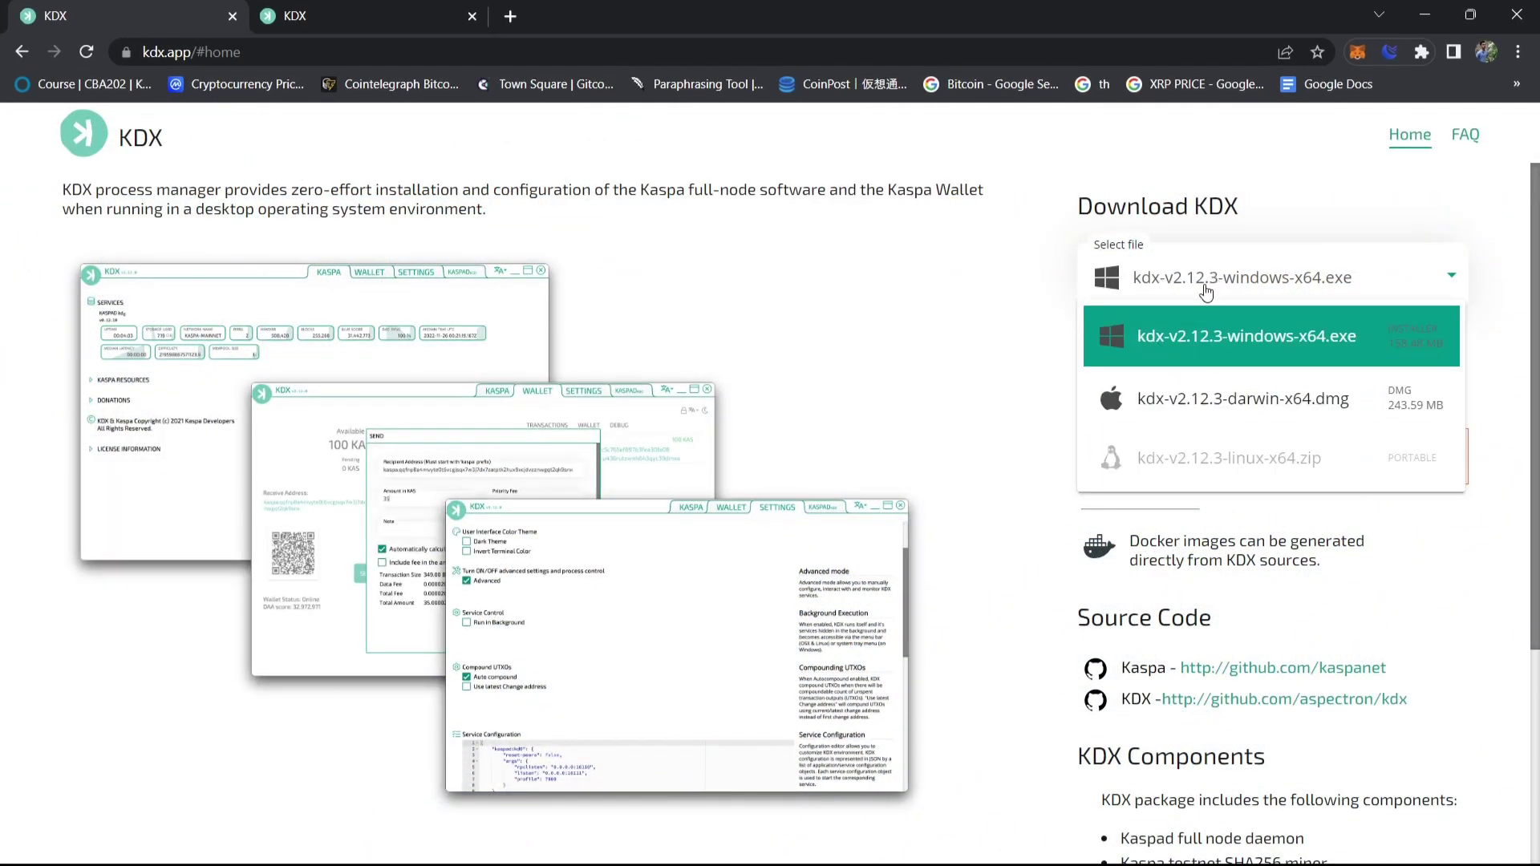
{"action": "left_click", "coordinate": [1198, 342]}
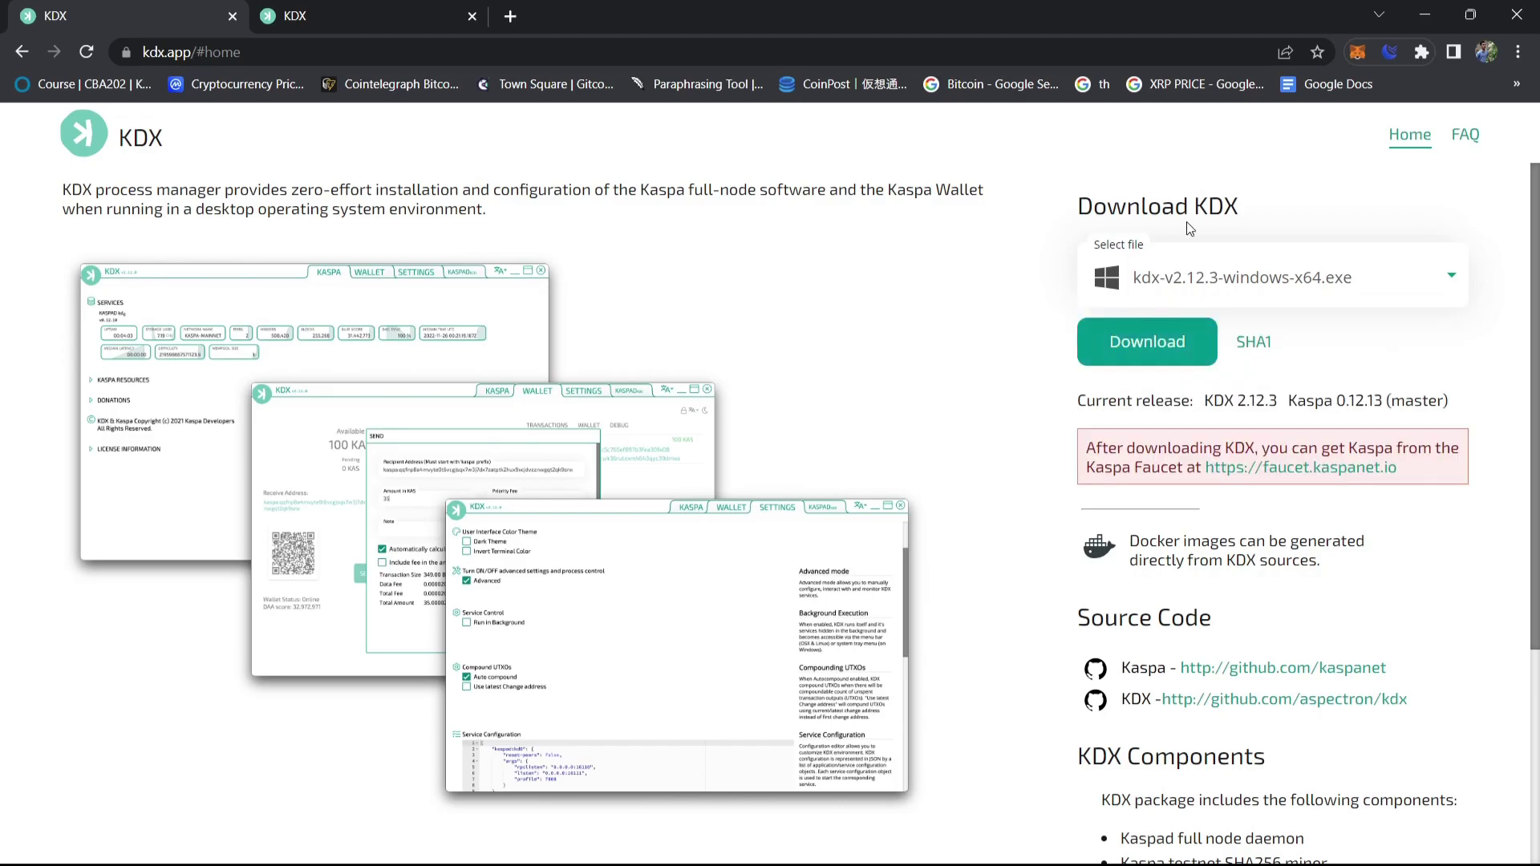
{"action": "left_click", "coordinate": [1165, 357]}
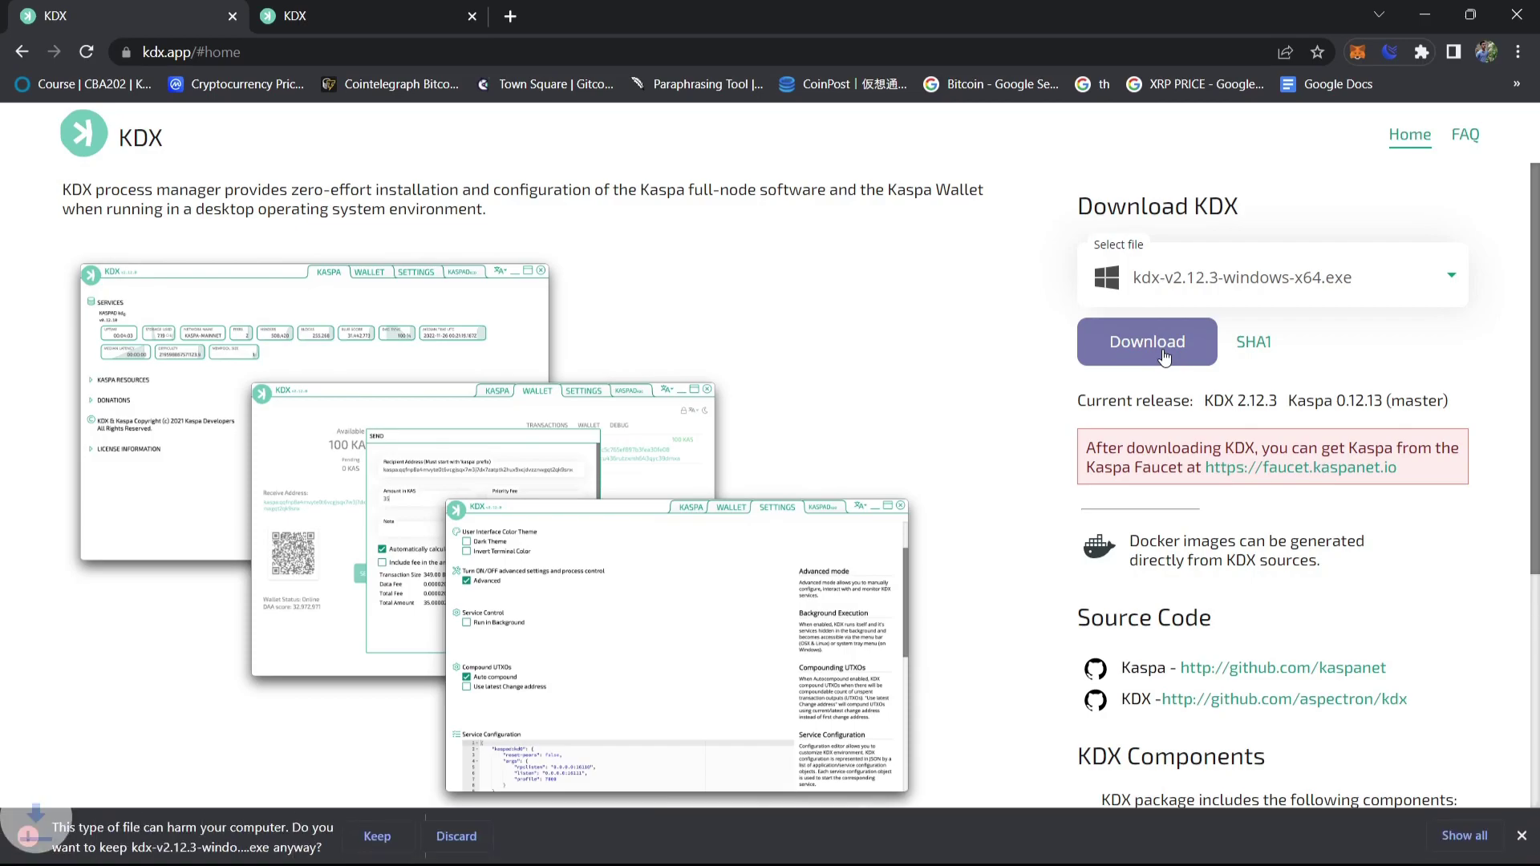
{"action": "left_click", "coordinate": [379, 836]}
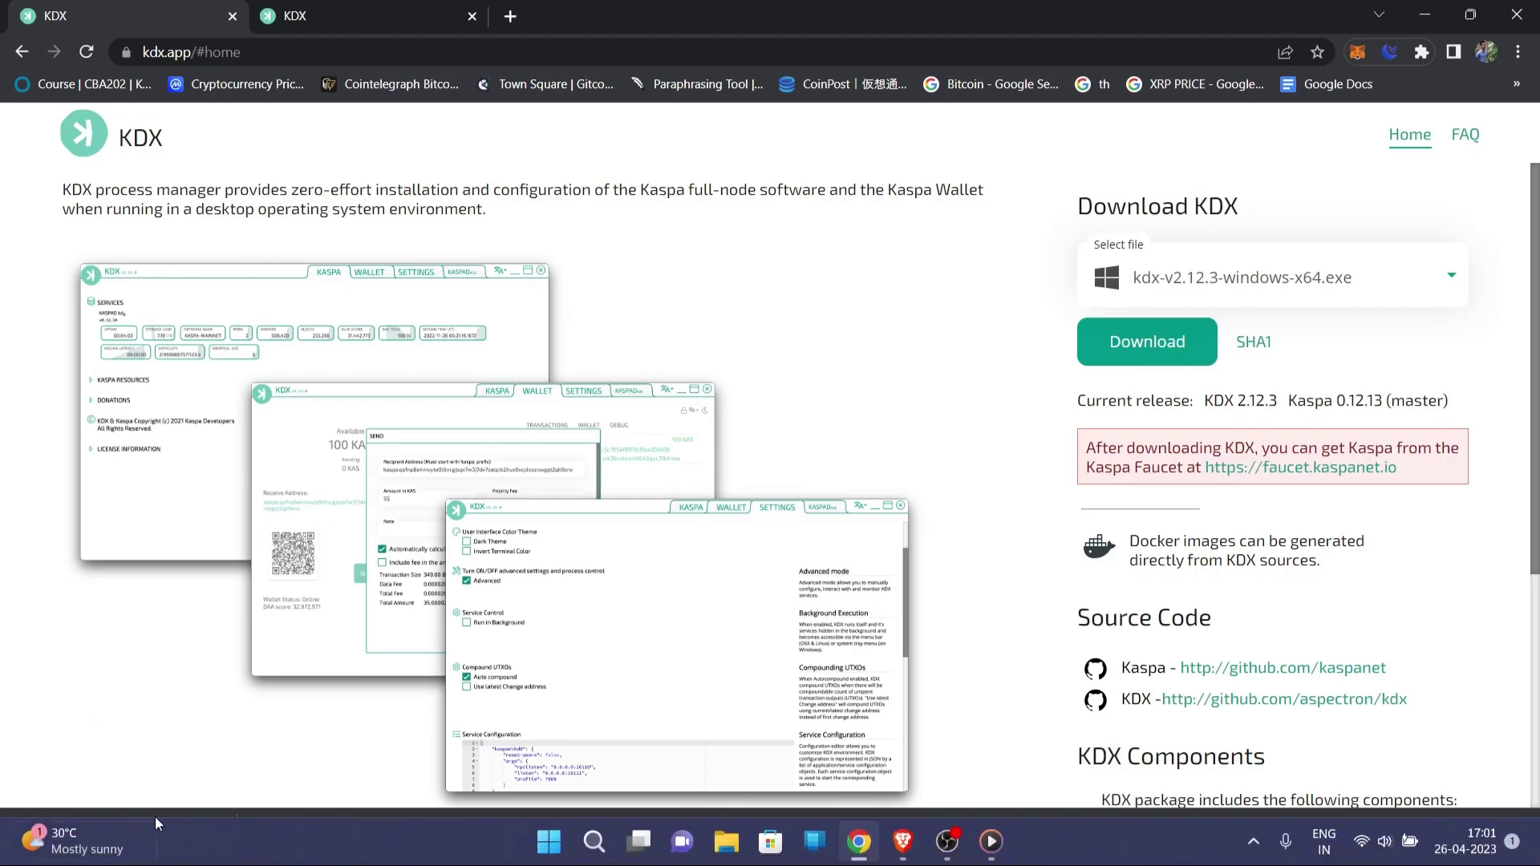
- Run the downloaded KDX installer past the SmartScreen block and accept English as the setup language
{"action": "left_click", "coordinate": [158, 836]}
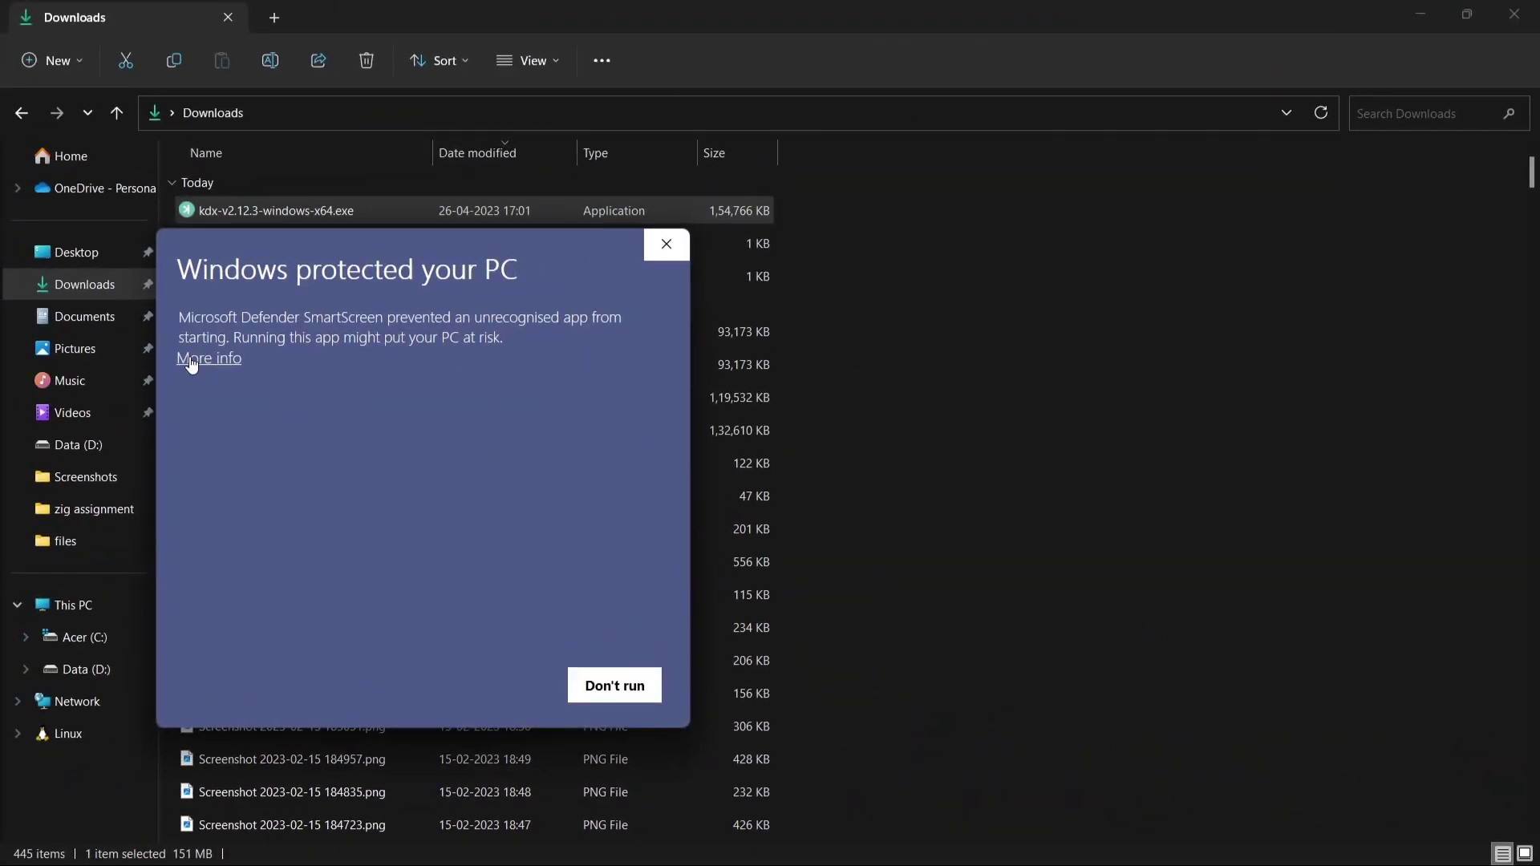
{"action": "left_click", "coordinate": [191, 360]}
{"action": "left_click", "coordinate": [481, 686]}
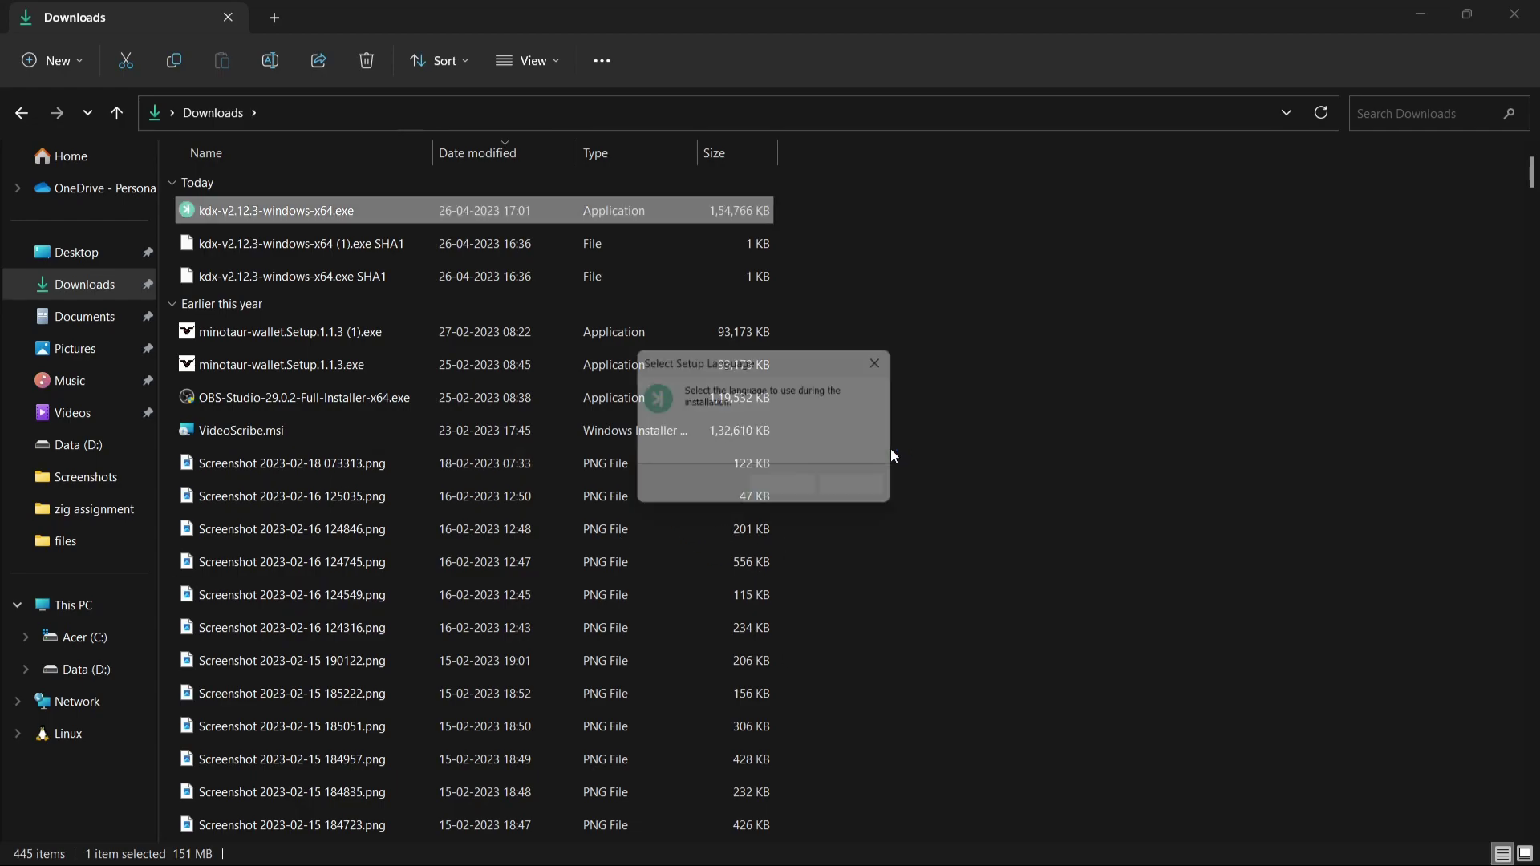
{"action": "left_click", "coordinate": [790, 492]}
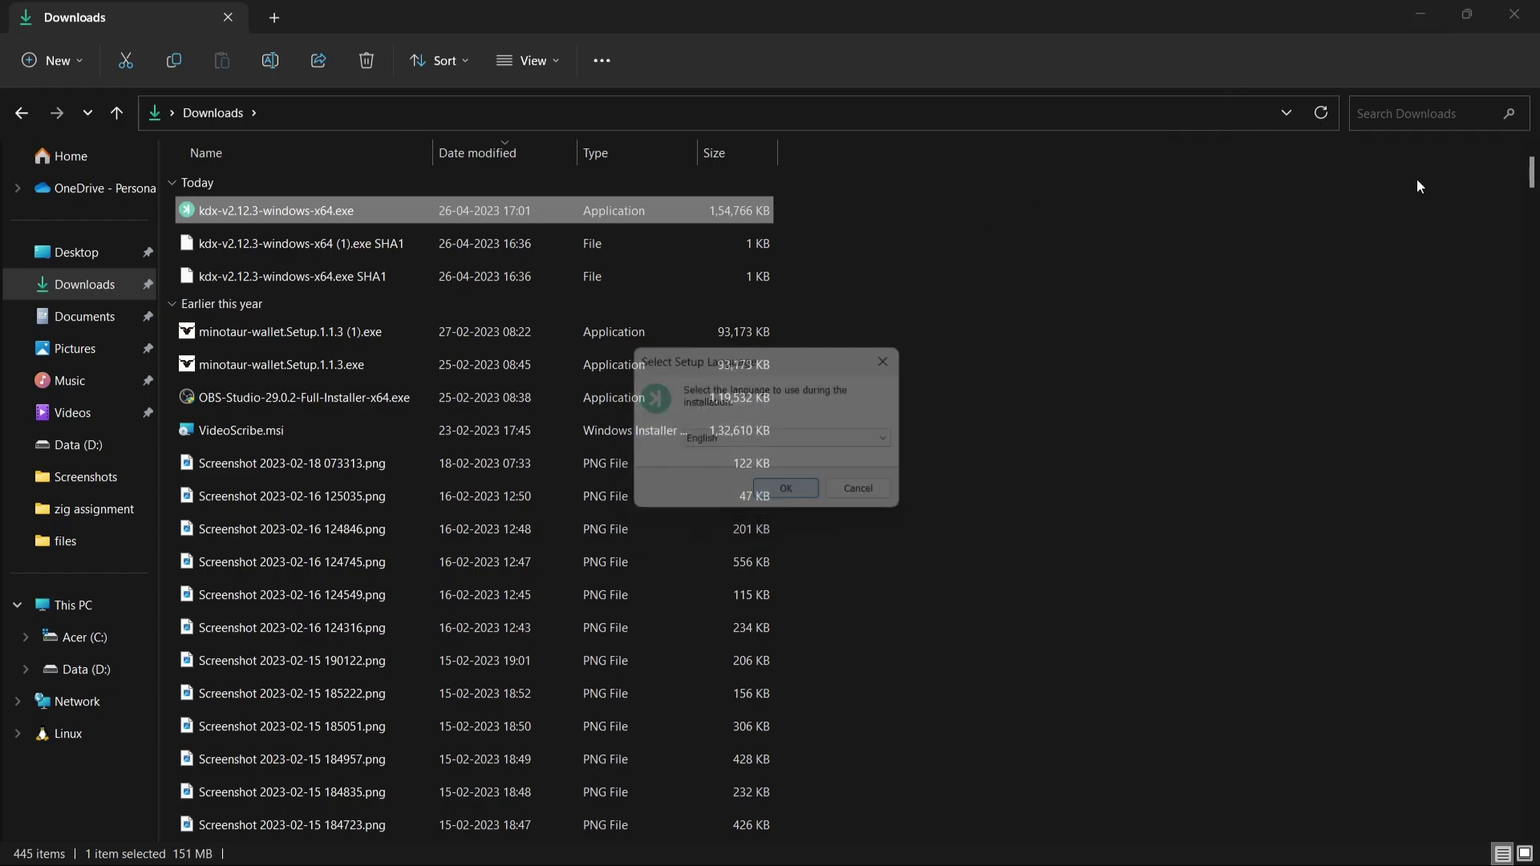
{"action": "left_click", "coordinate": [1419, 16]}
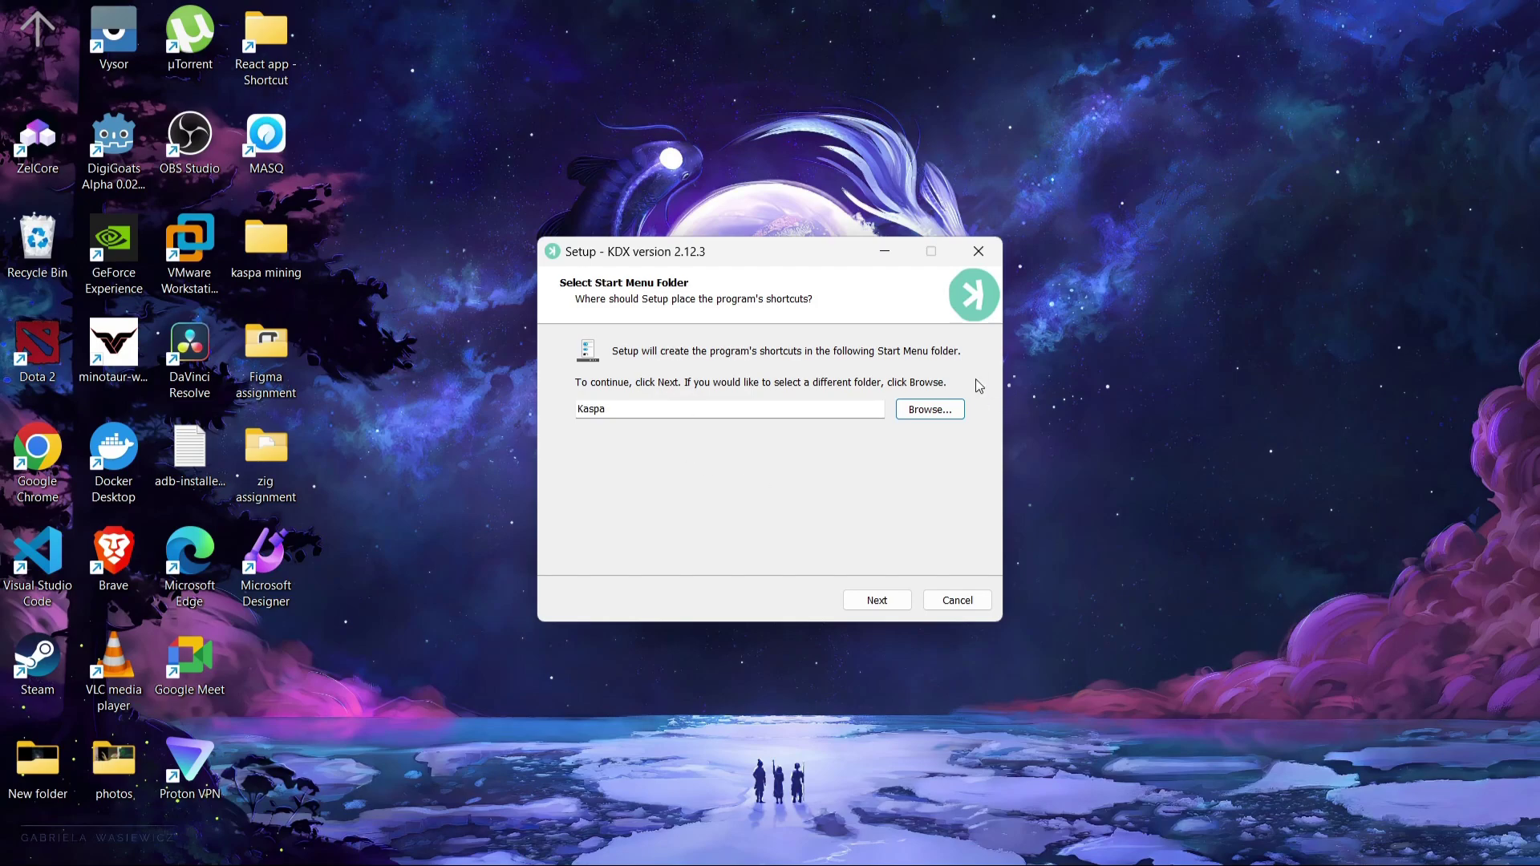
- Install KDX with the Kaspa Start Menu folder and a desktop shortcut, and finish setup with KDX launching
{"action": "left_click", "coordinate": [930, 411]}
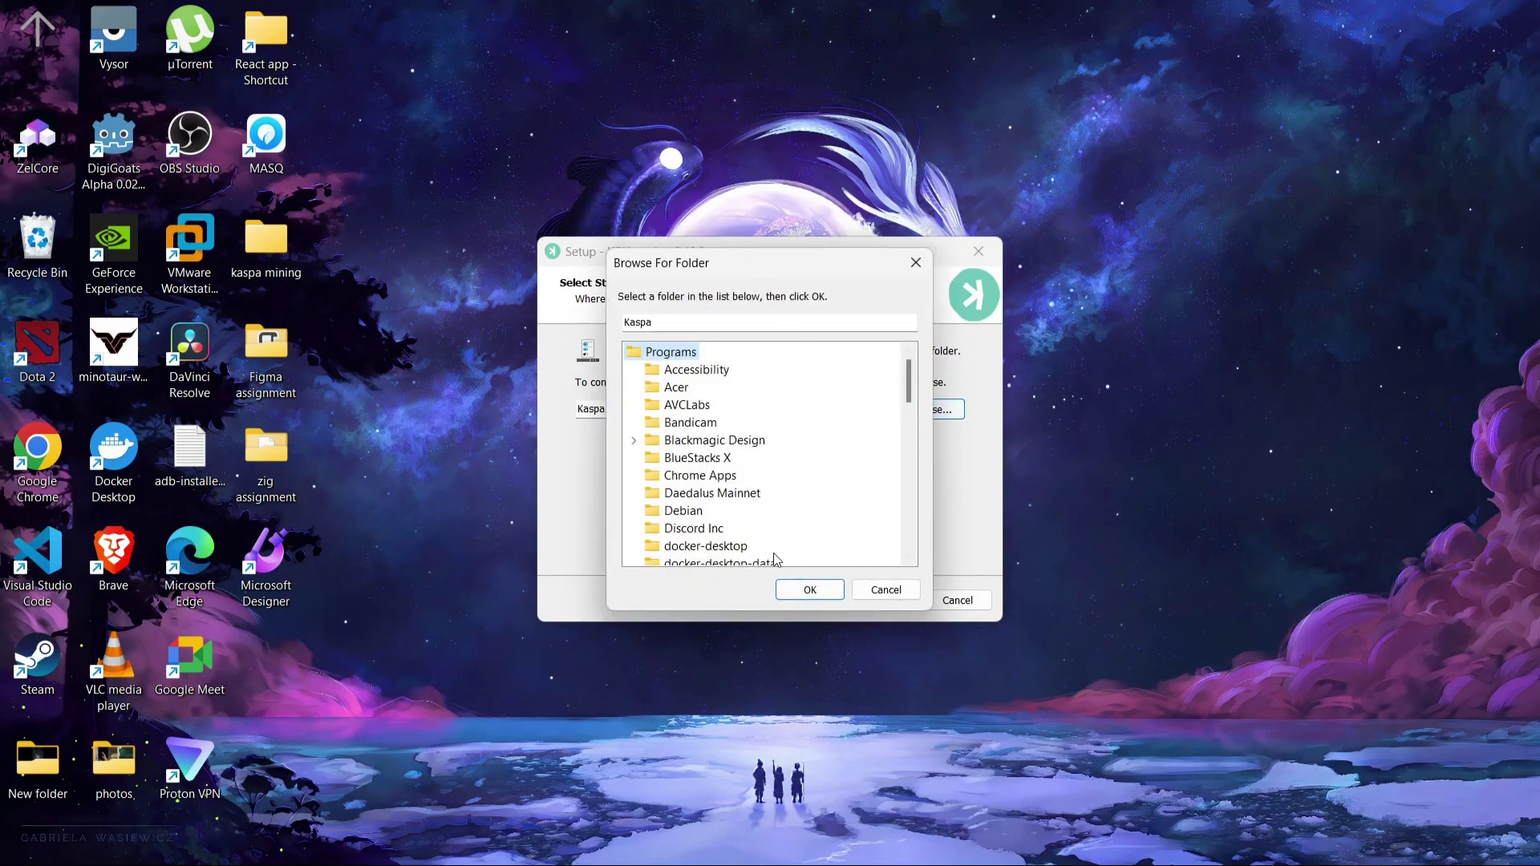
{"action": "left_click", "coordinate": [807, 590]}
{"action": "left_click", "coordinate": [881, 600]}
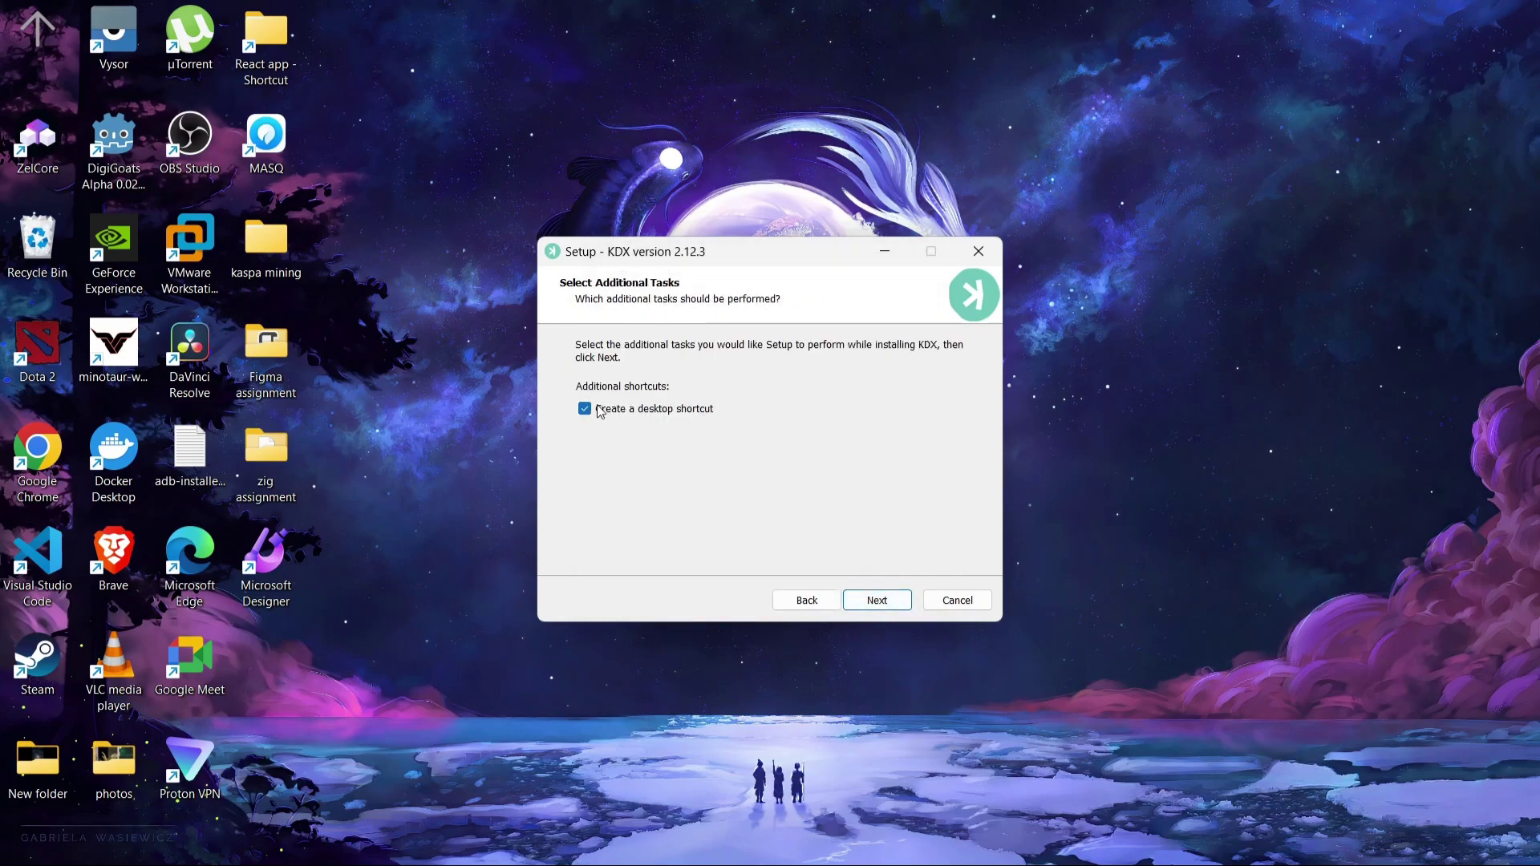
{"action": "left_click", "coordinate": [871, 607]}
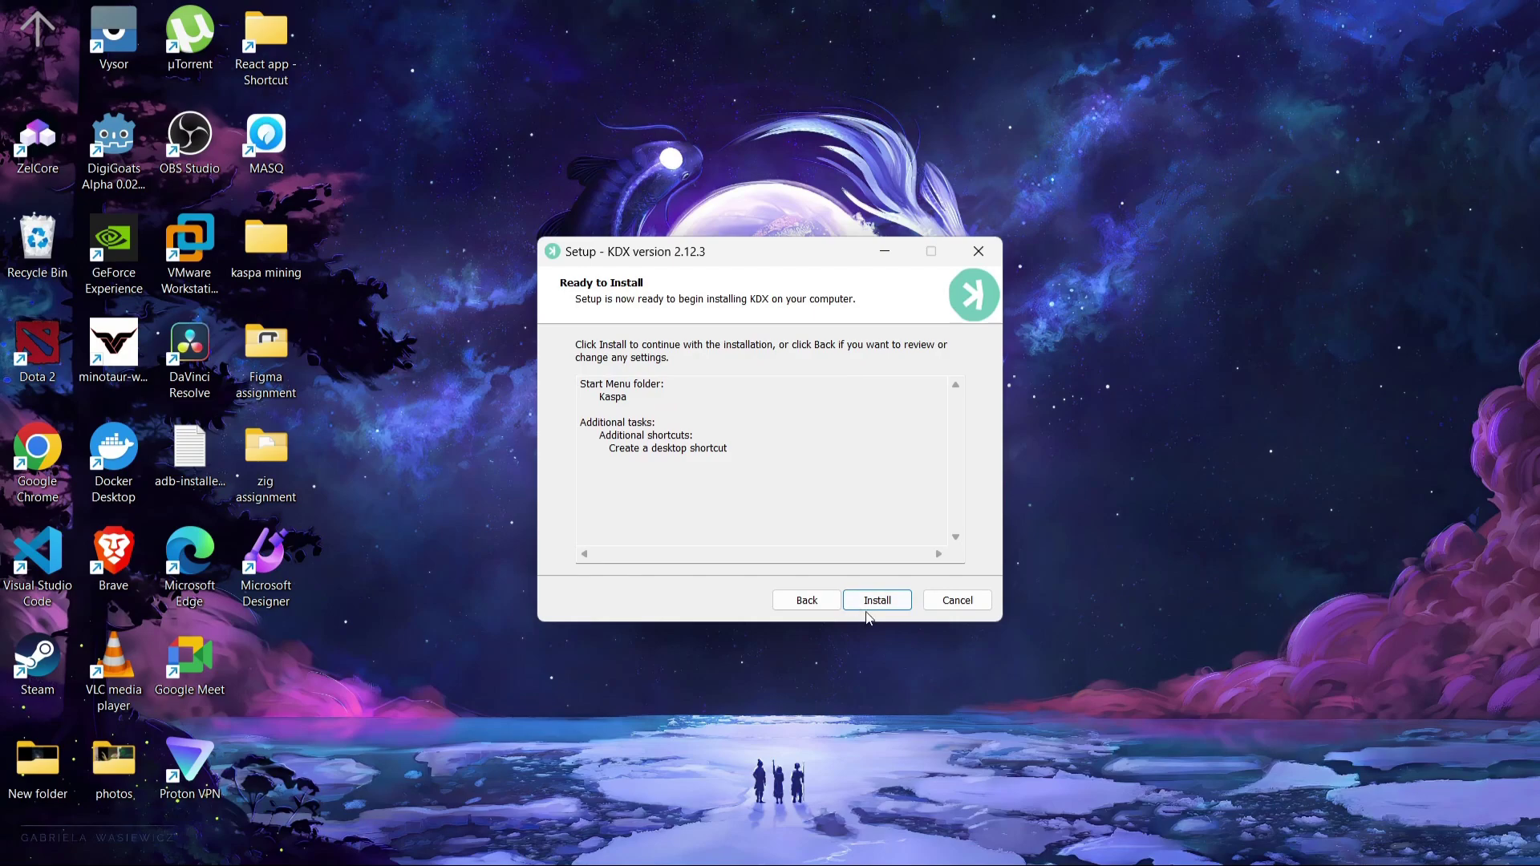
{"action": "left_click", "coordinate": [874, 603]}
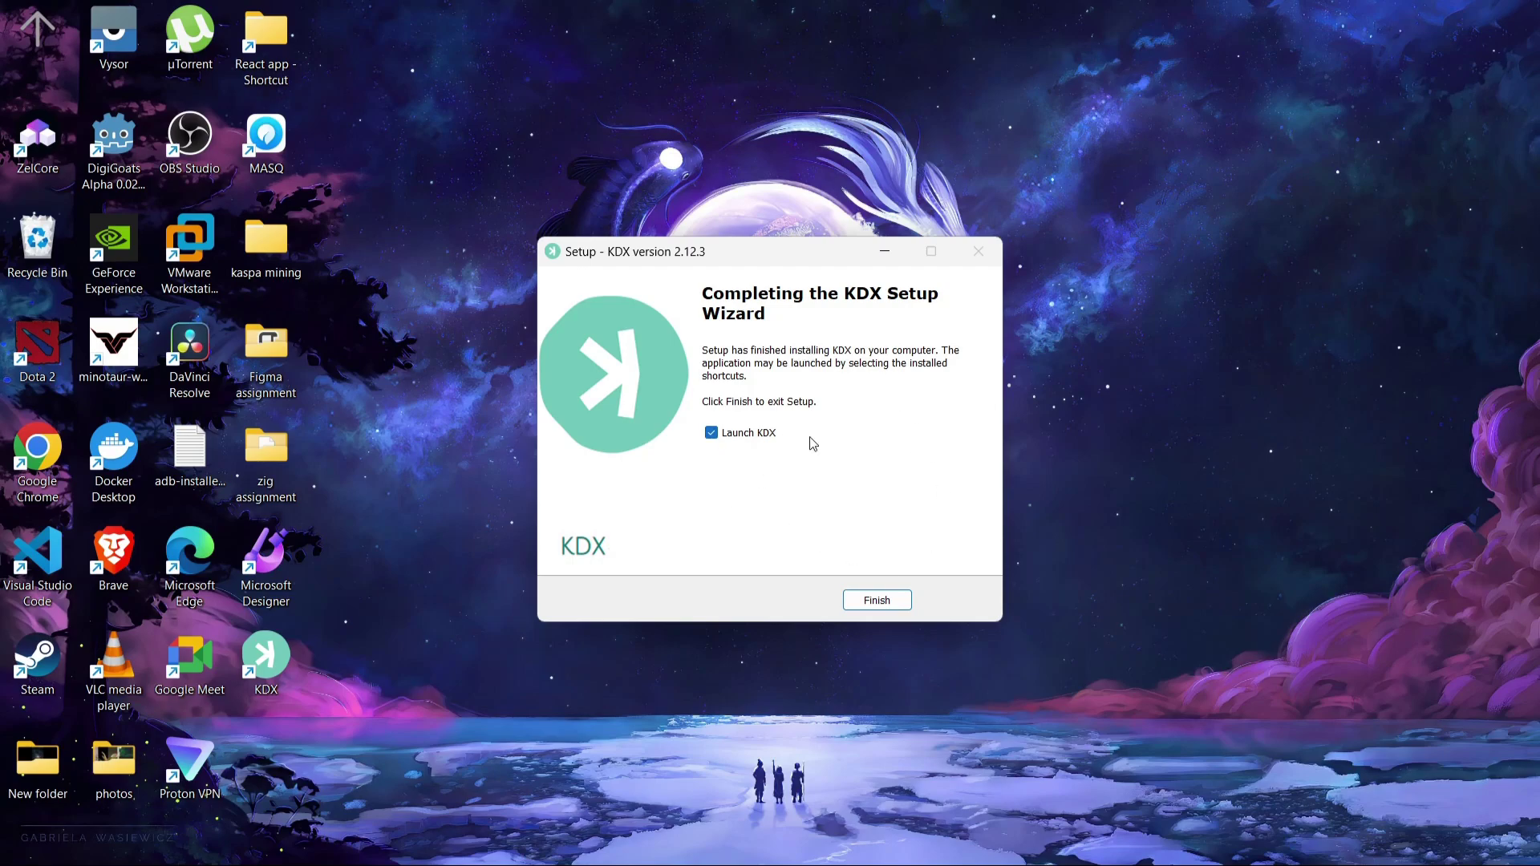
{"action": "left_click", "coordinate": [900, 615]}
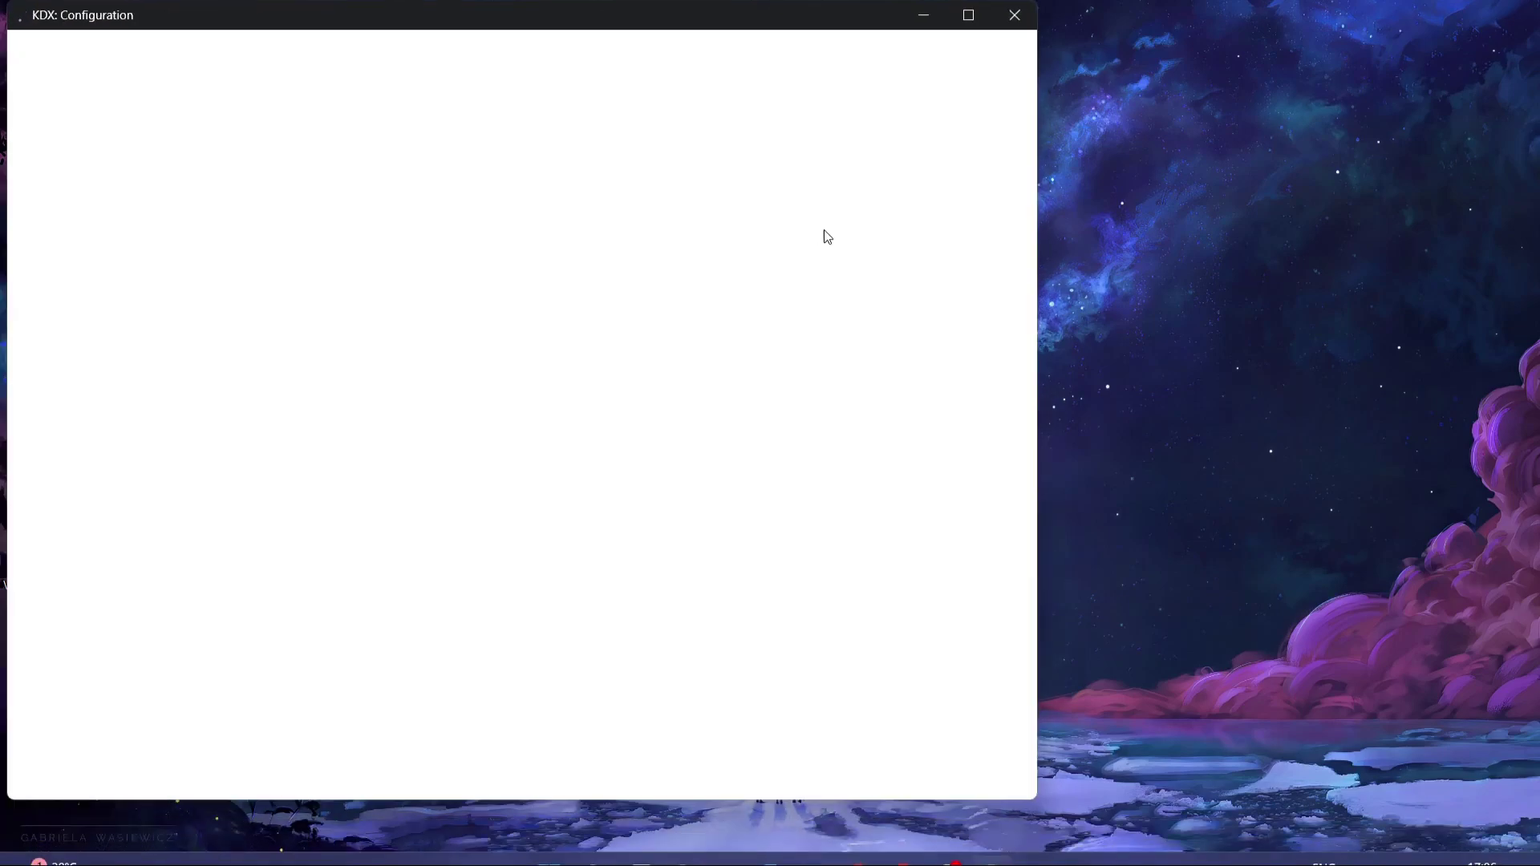
- Maximize the KDX configuration window and select the Kaspad Node configuration template
{"action": "left_click", "coordinate": [966, 13]}
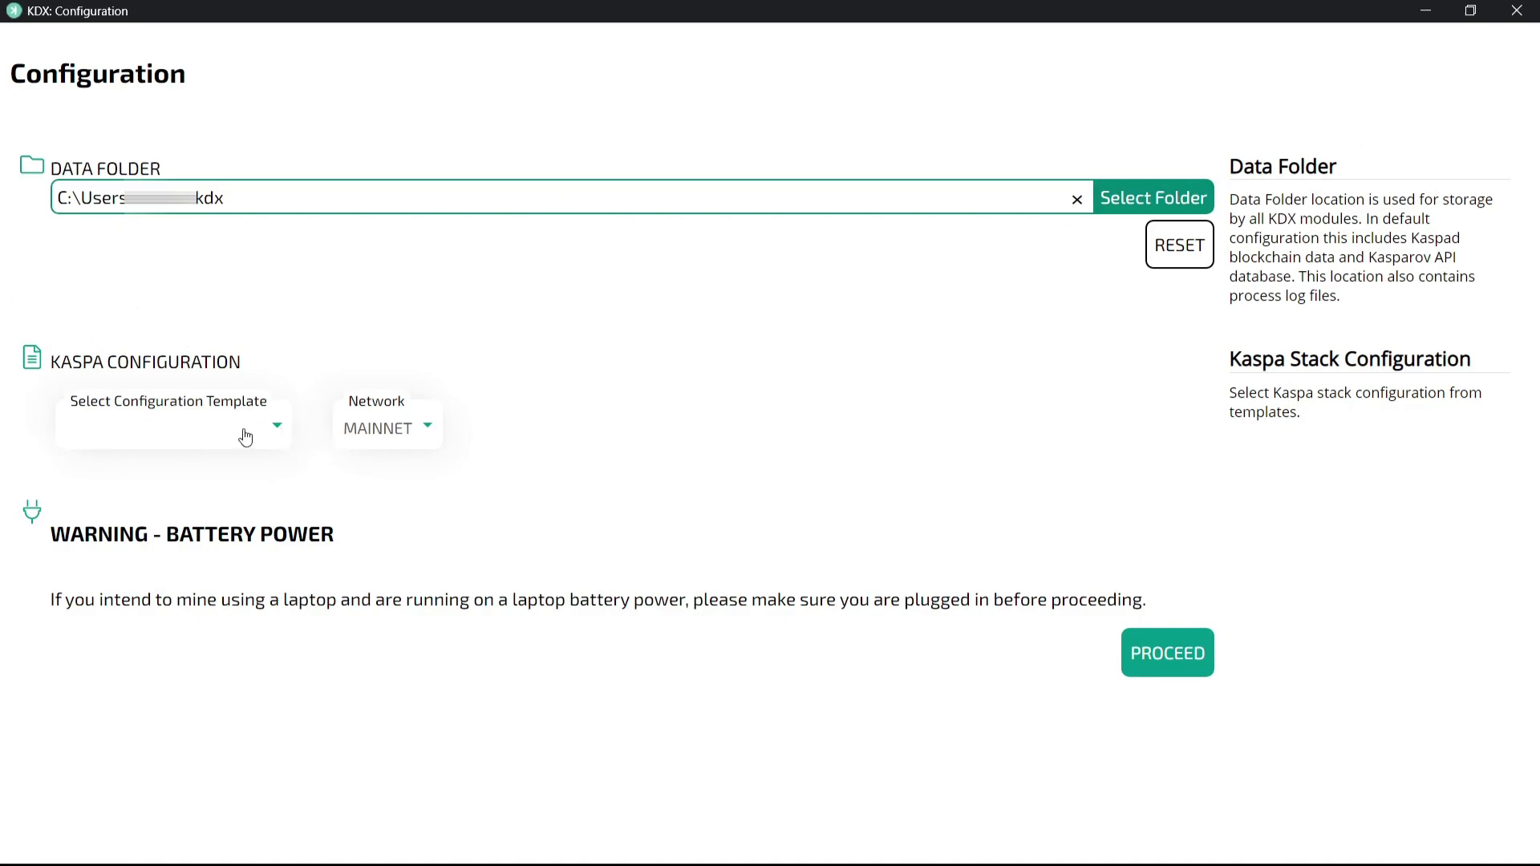
{"action": "left_click", "coordinate": [200, 433]}
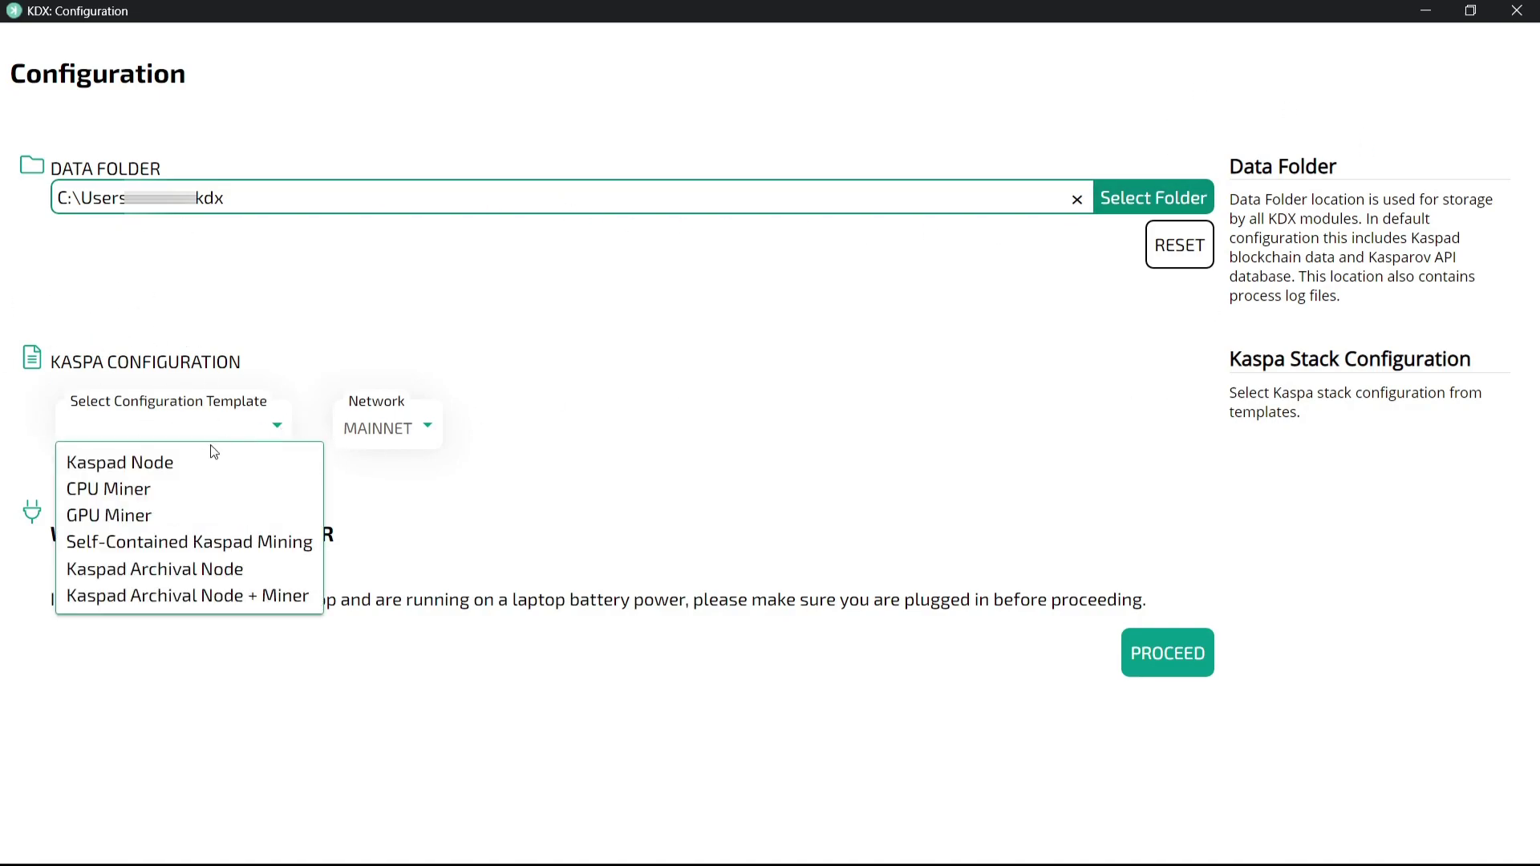
{"action": "left_click", "coordinate": [140, 476]}
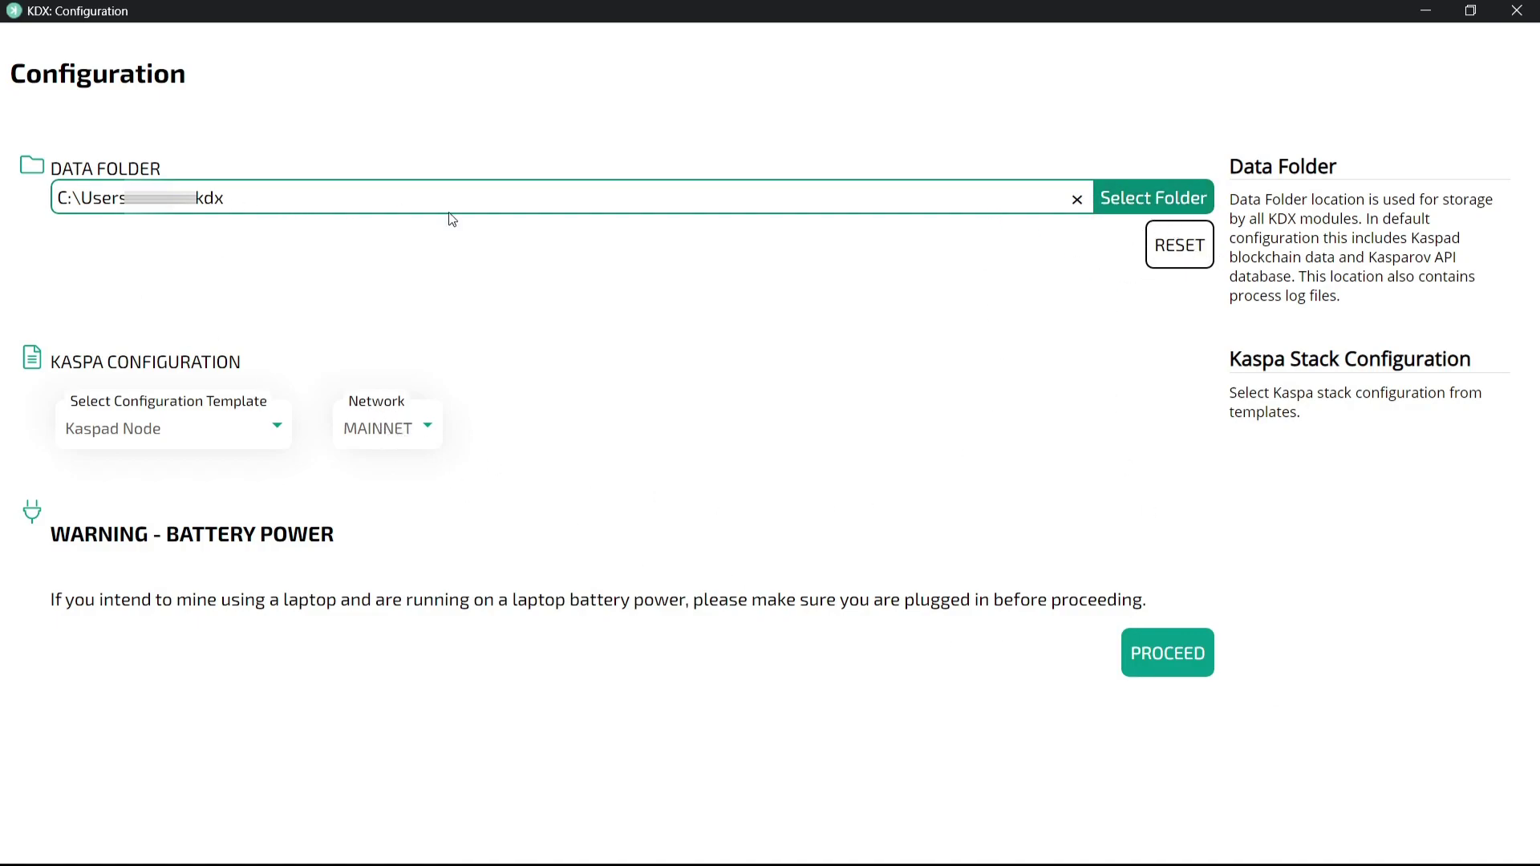
- Set the data folder to the root of the Data (D:) drive
{"action": "left_click", "coordinate": [1158, 203]}
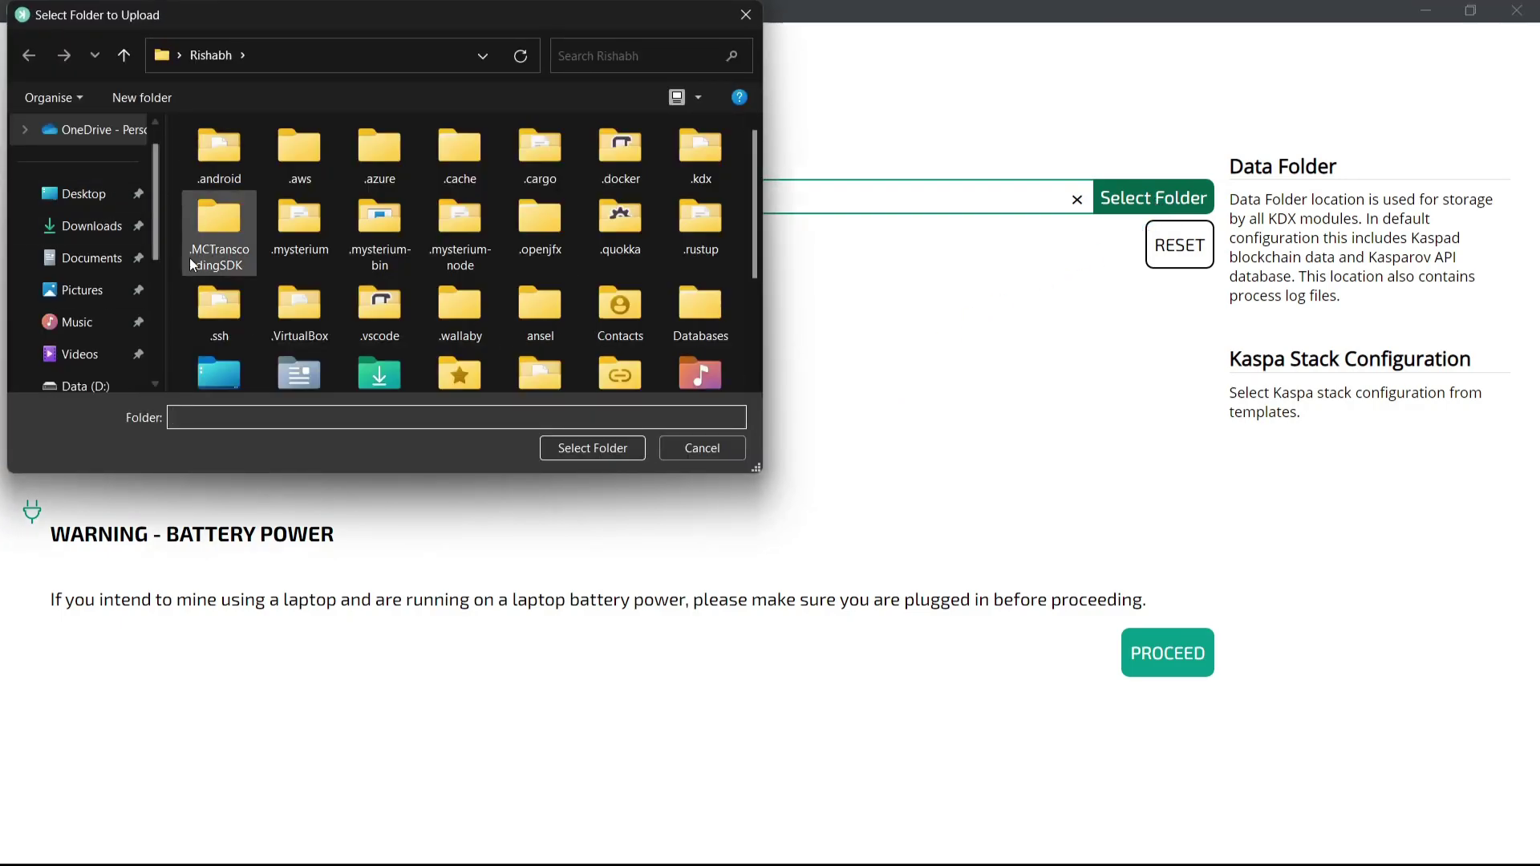
{"action": "scroll", "coordinate": [88, 293], "scroll_direction": "down", "scroll_amount": 1}
{"action": "left_click", "coordinate": [90, 353]}
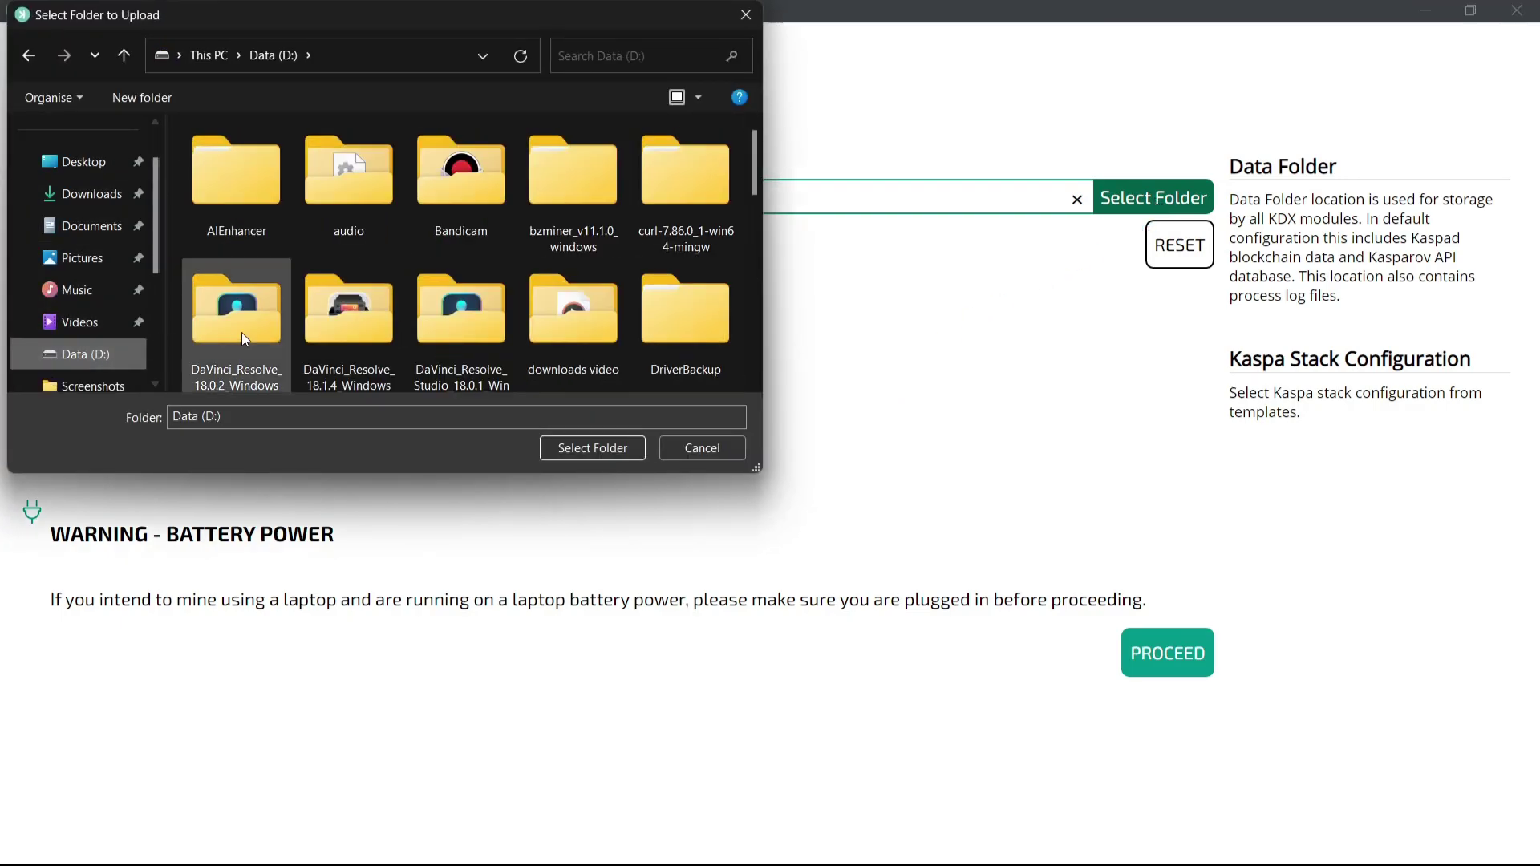
{"action": "scroll", "coordinate": [533, 268], "scroll_direction": "down", "scroll_amount": 1}
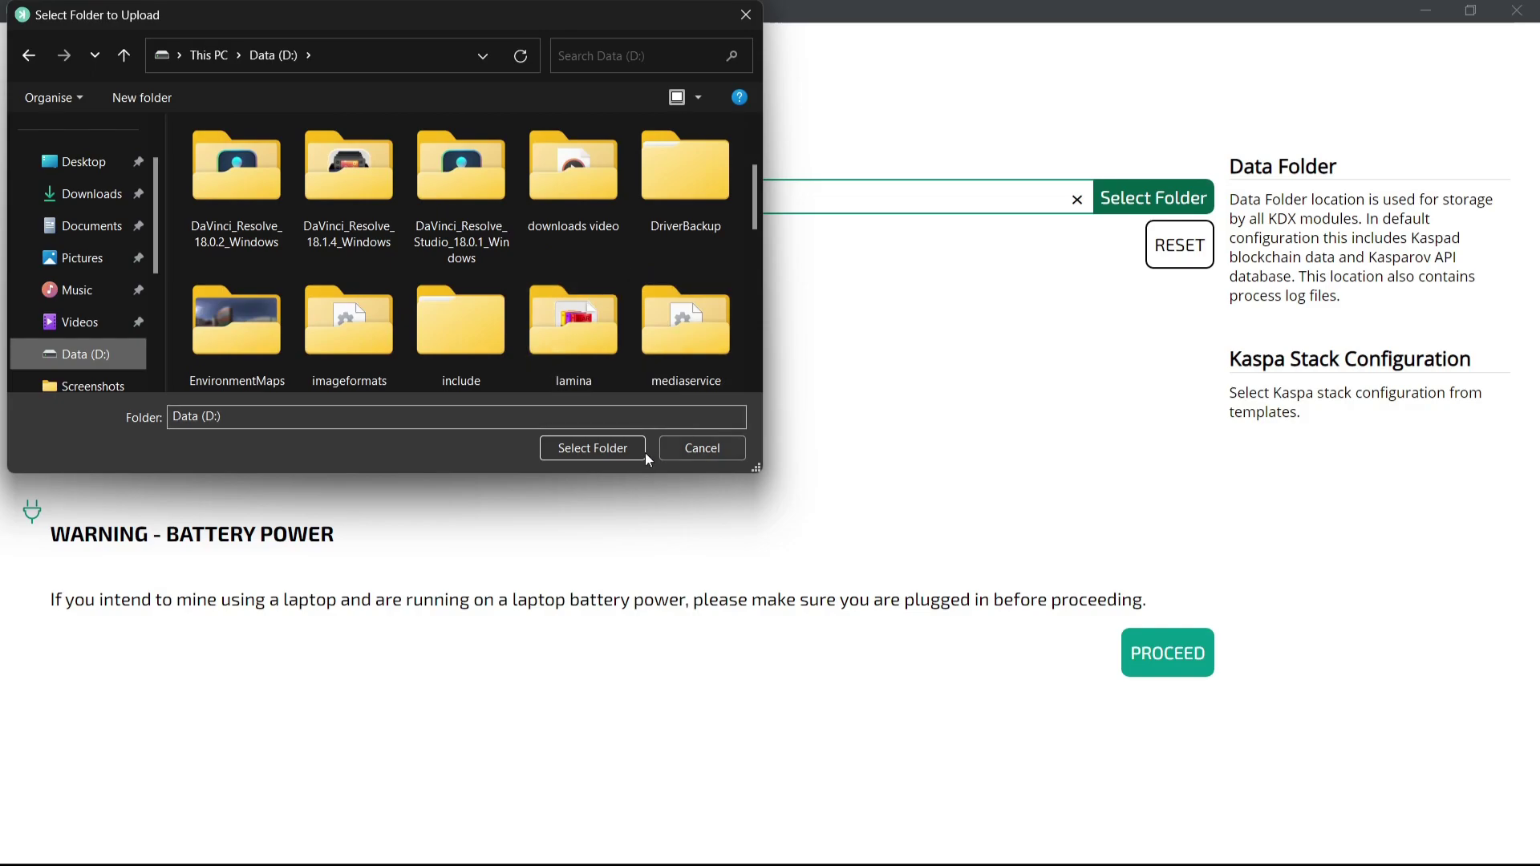
{"action": "left_click", "coordinate": [584, 450]}
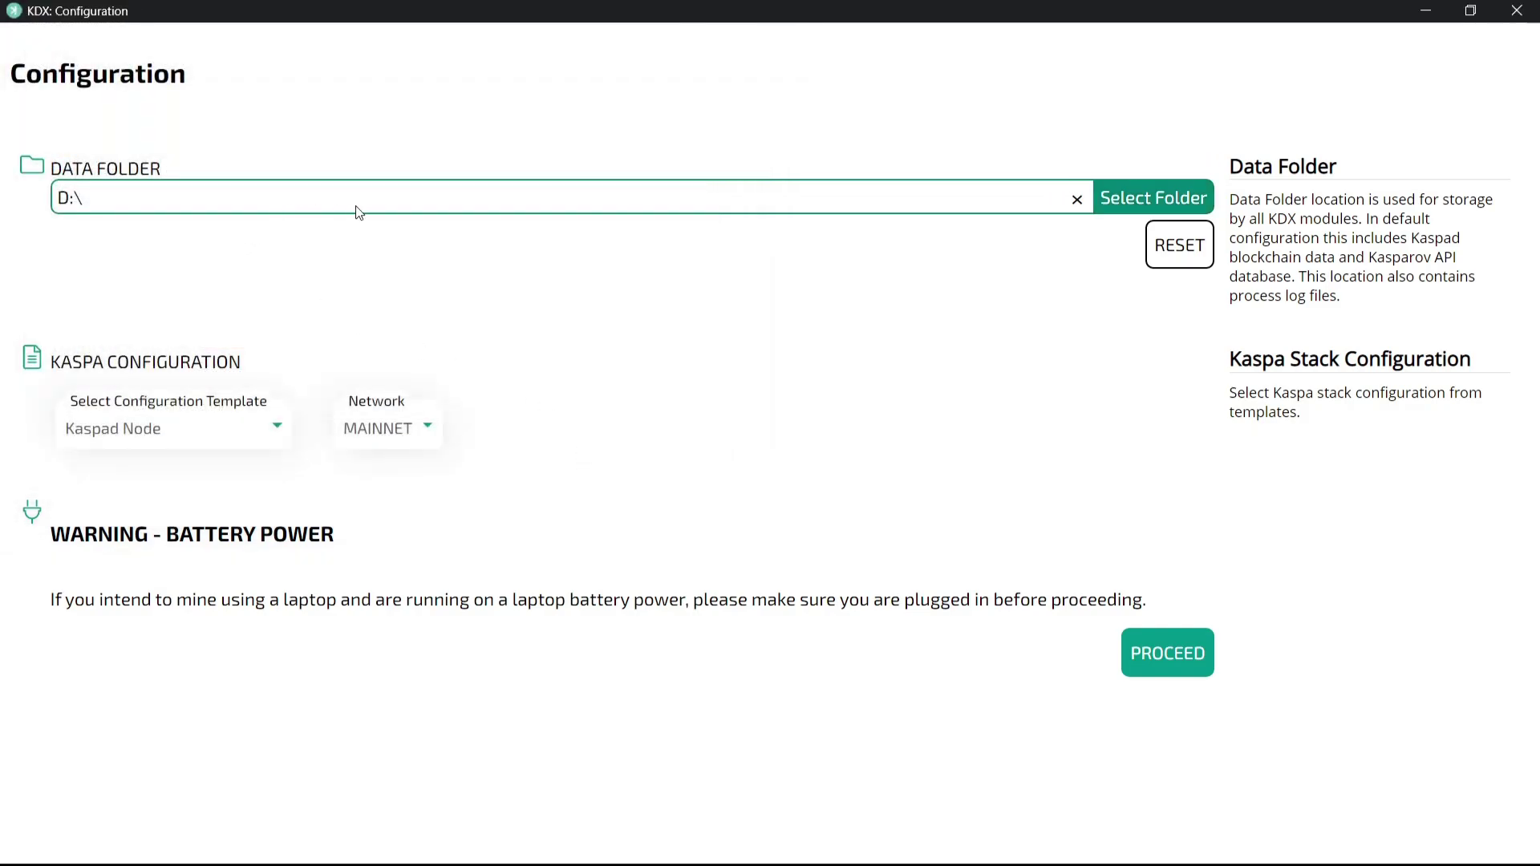
- Create a folder named "kaspa node" on the Data (D:) drive and select it as the data folder
{"action": "left_click", "coordinate": [1123, 201]}
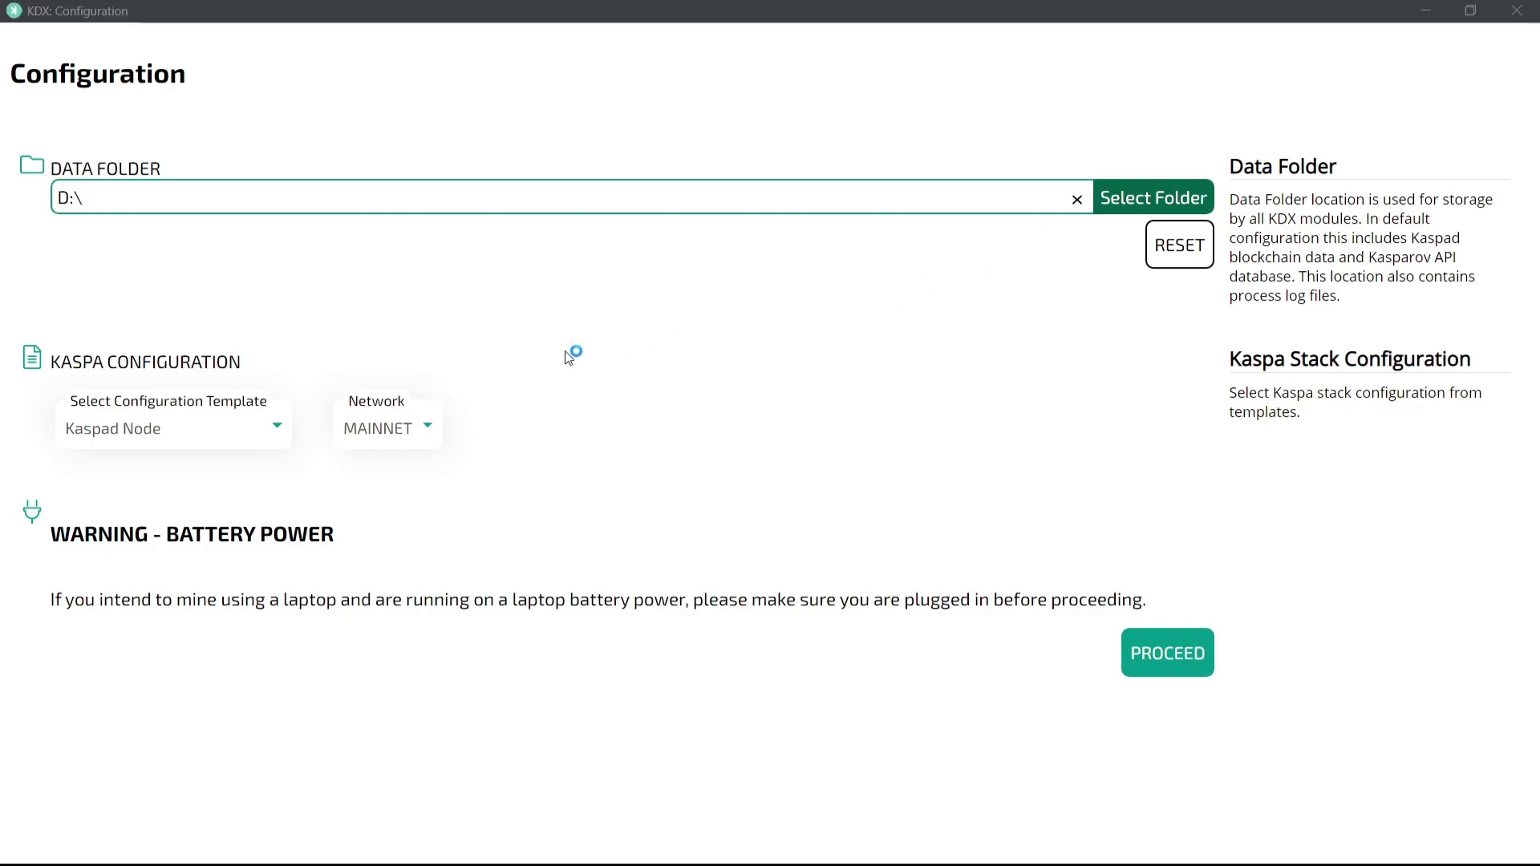
{"action": "scroll", "coordinate": [561, 336], "scroll_direction": "down", "scroll_amount": 6}
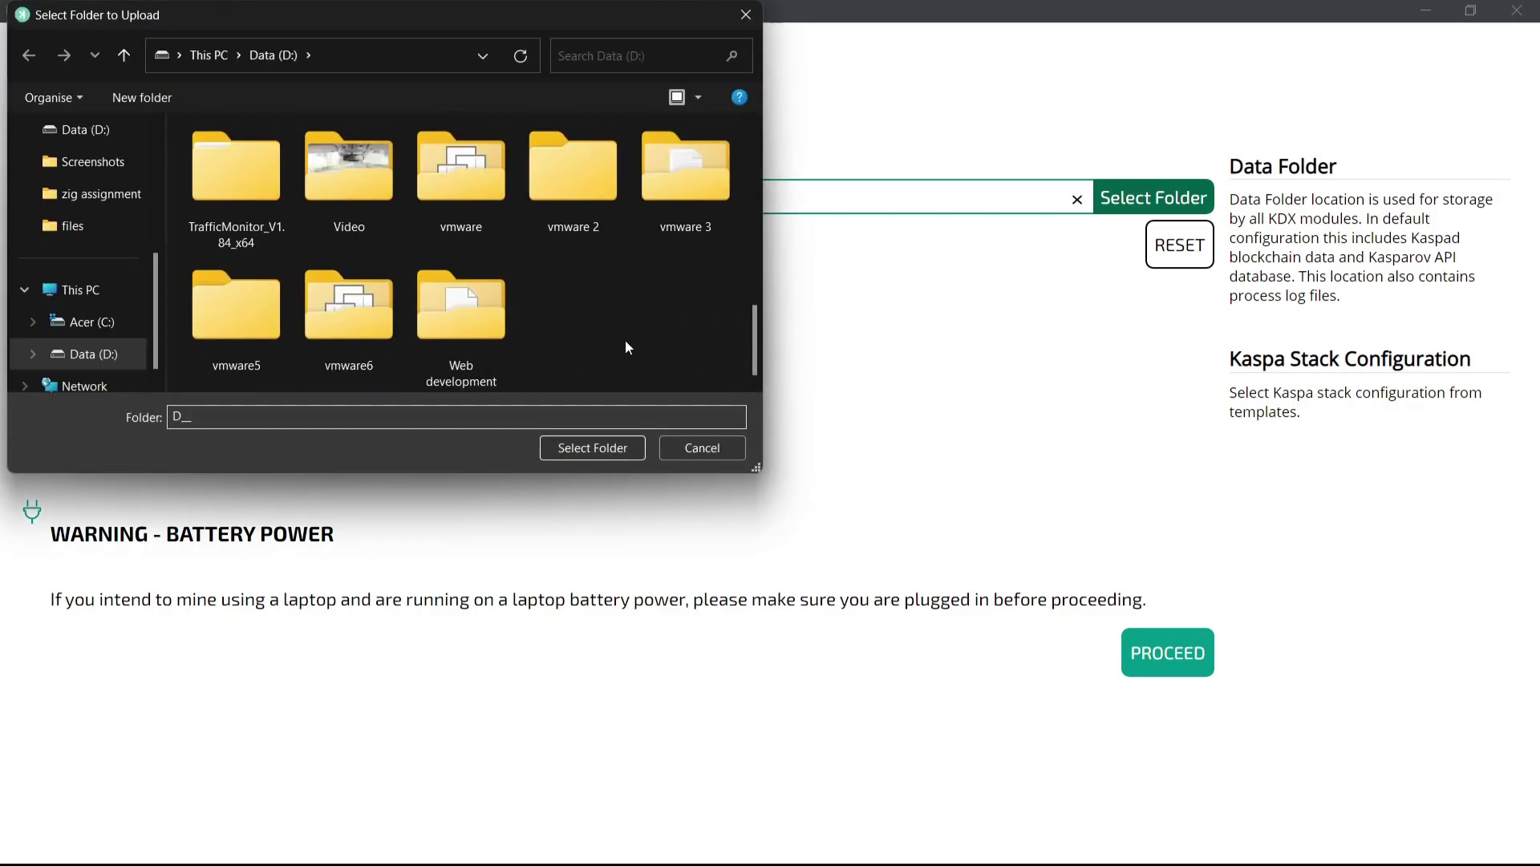
{"action": "right_click", "coordinate": [626, 337]}
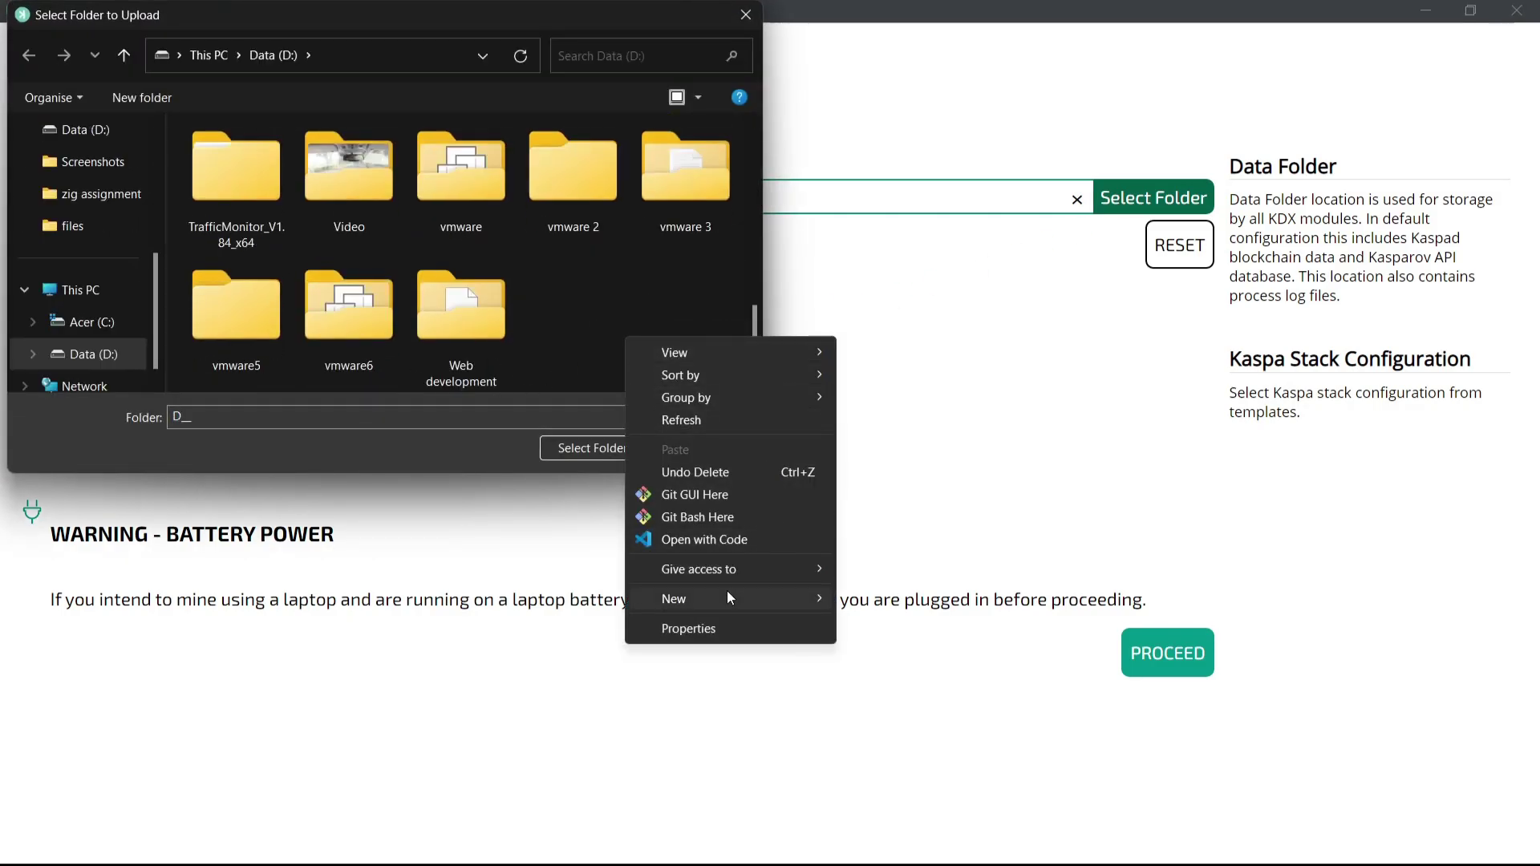
{"action": "mouse_move", "coordinate": [737, 595]}
{"action": "left_click", "coordinate": [929, 345]}
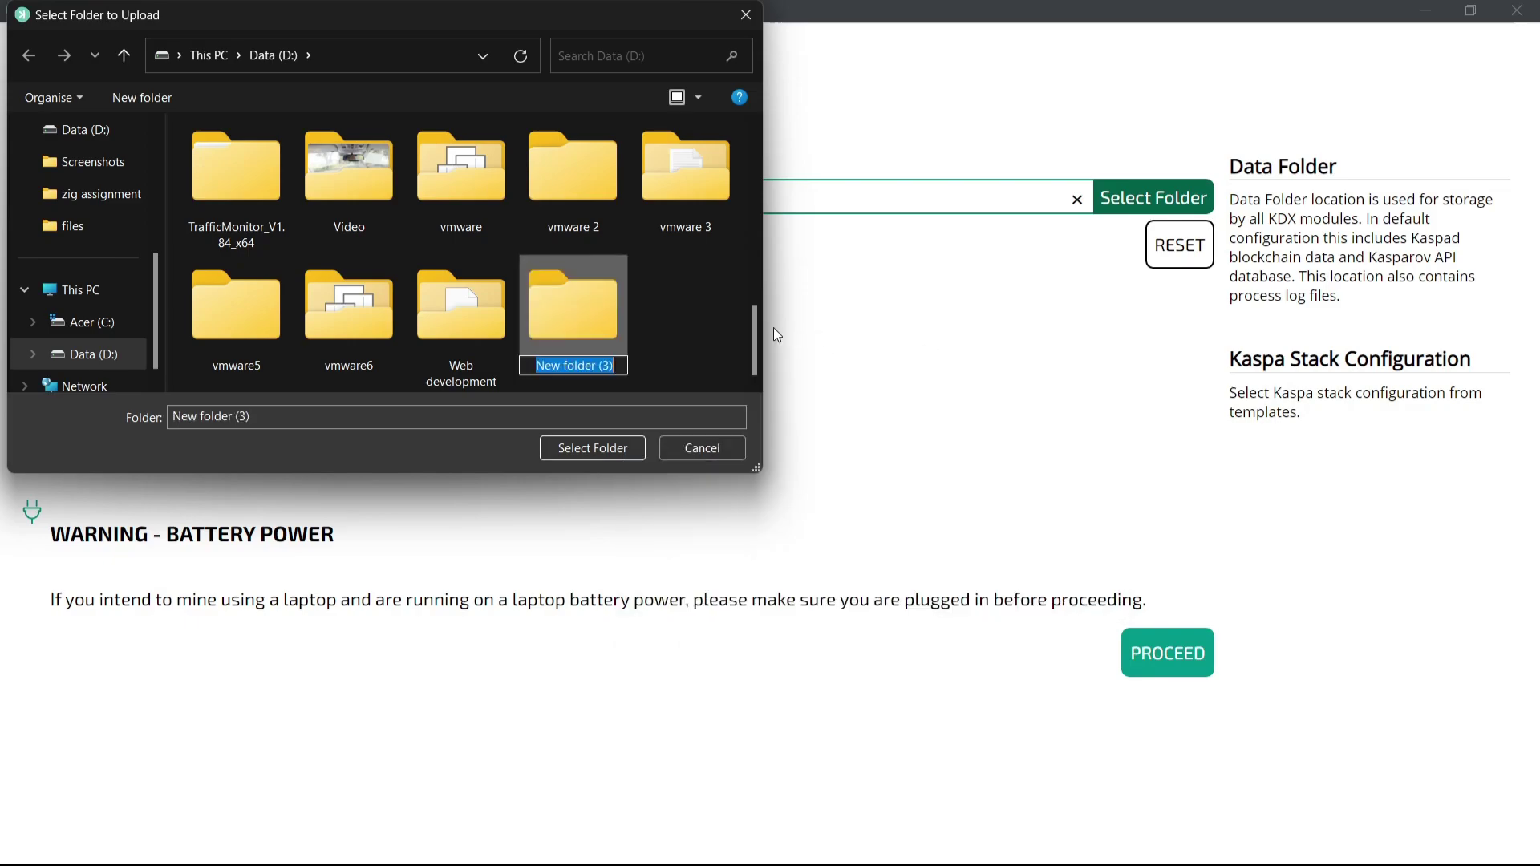
{"action": "type", "text": "kaspa "}
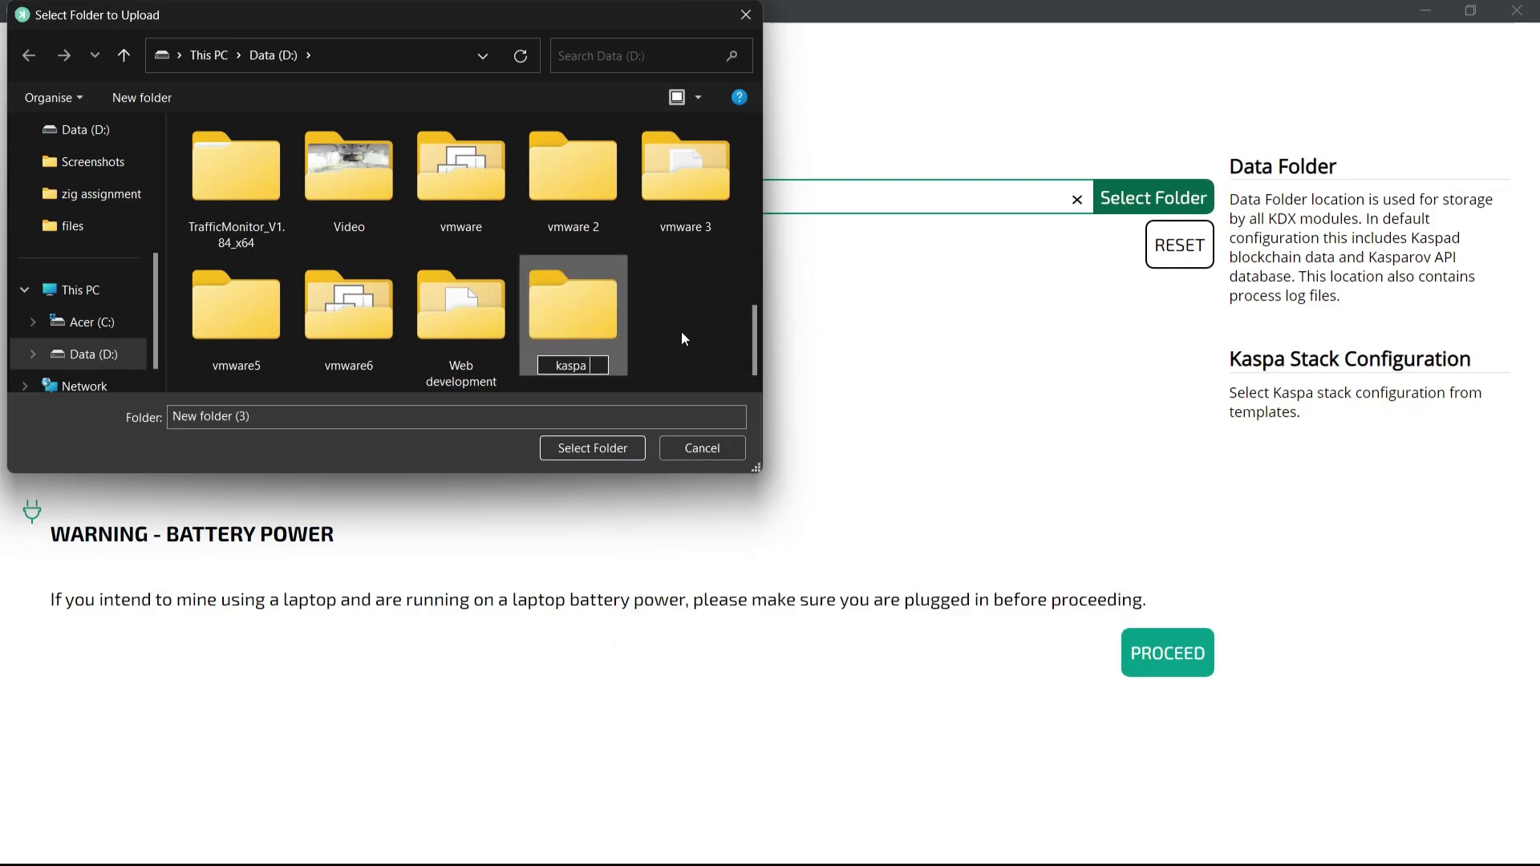
{"action": "type", "text": "node"}
{"action": "key", "text": "Return"}
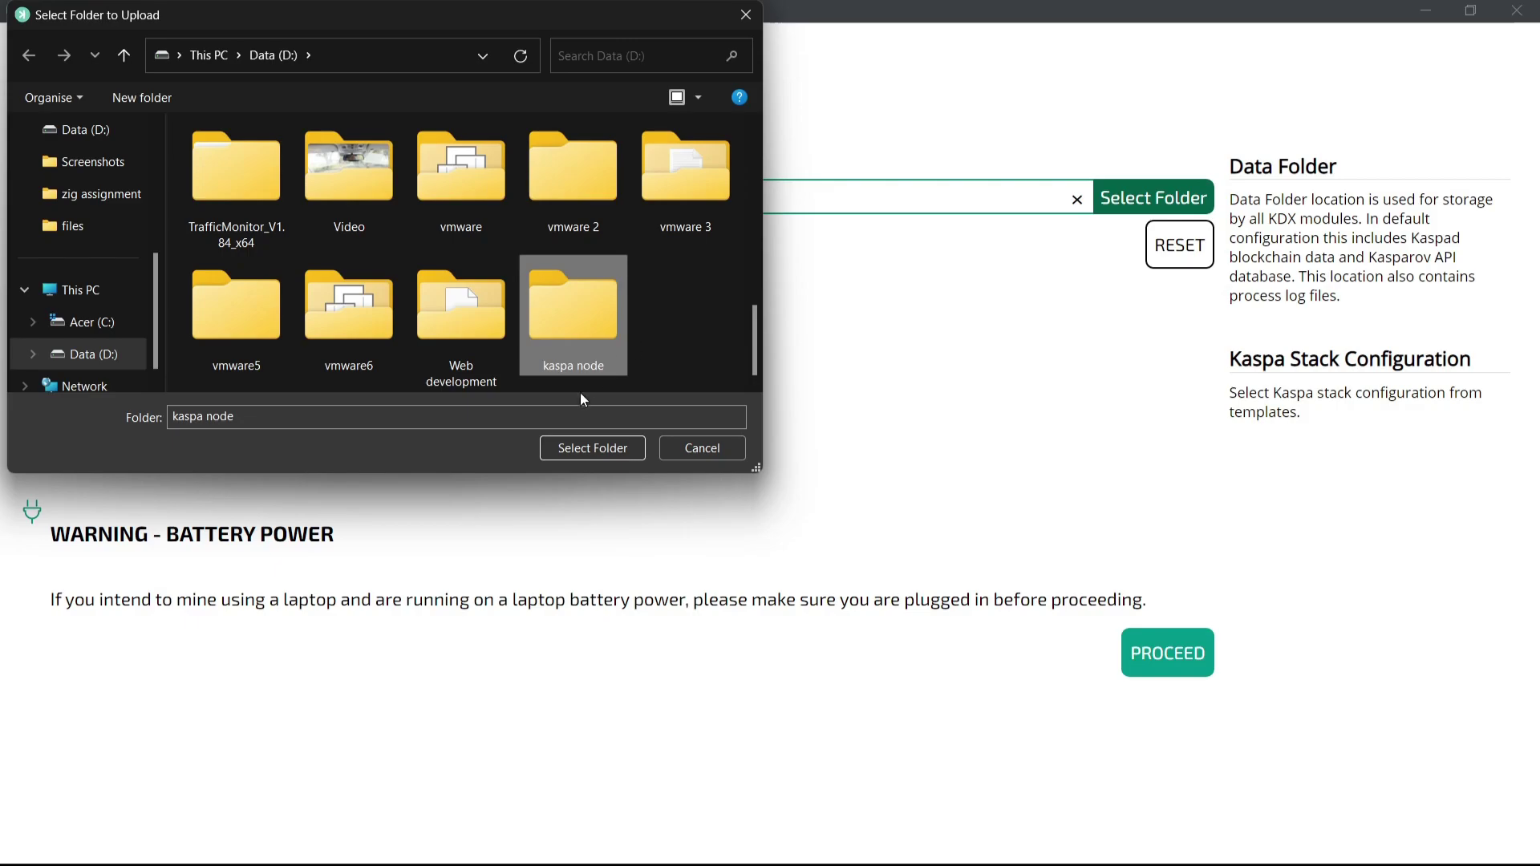
{"action": "left_click", "coordinate": [592, 449]}
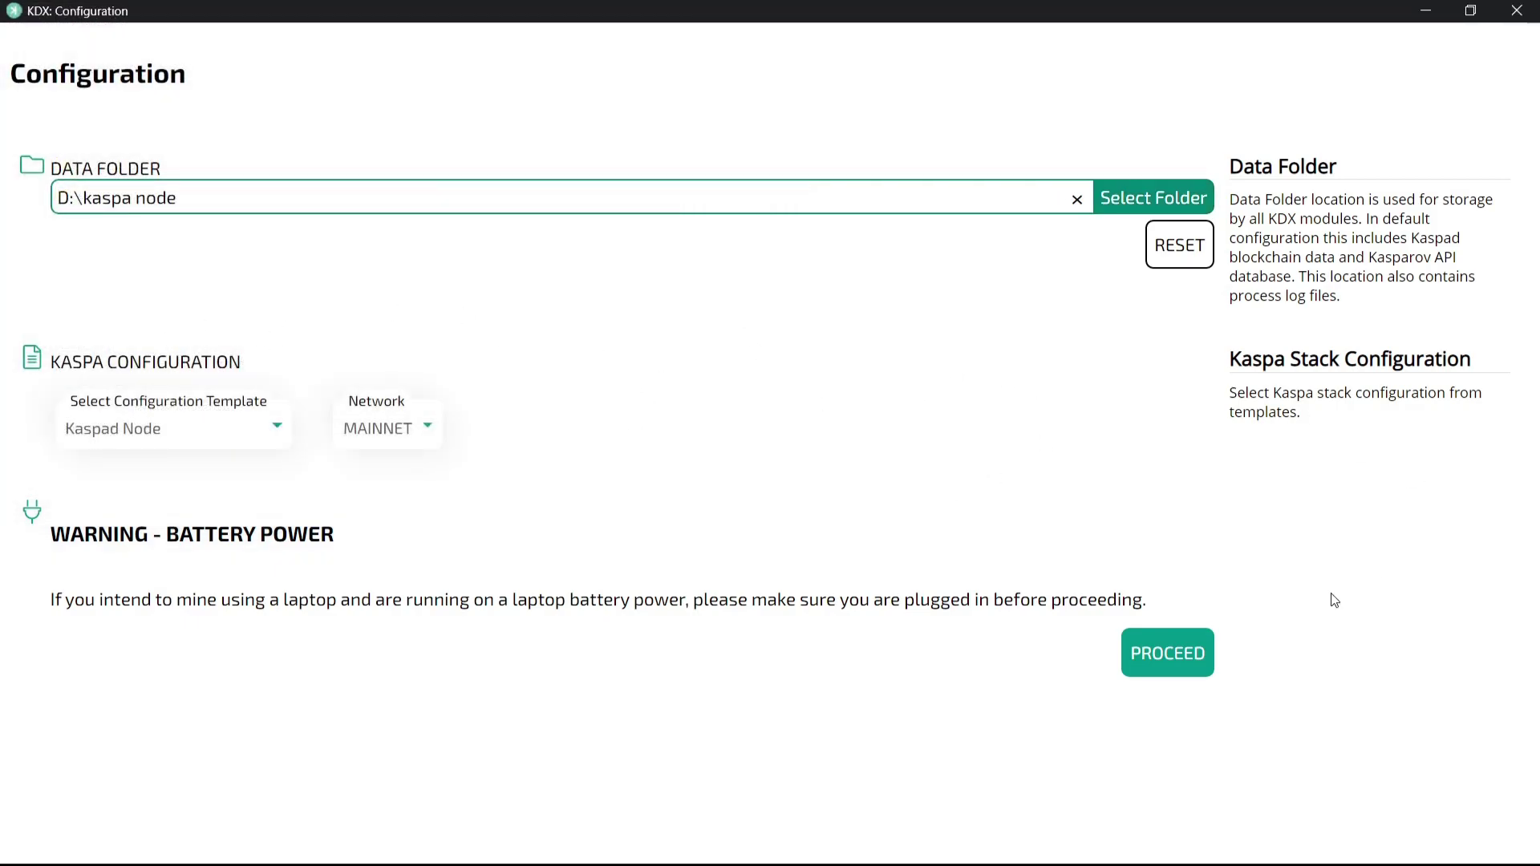
- Proceed with the configuration and dismiss the KDX welcome and changelog notice
{"action": "left_click", "coordinate": [1187, 659]}
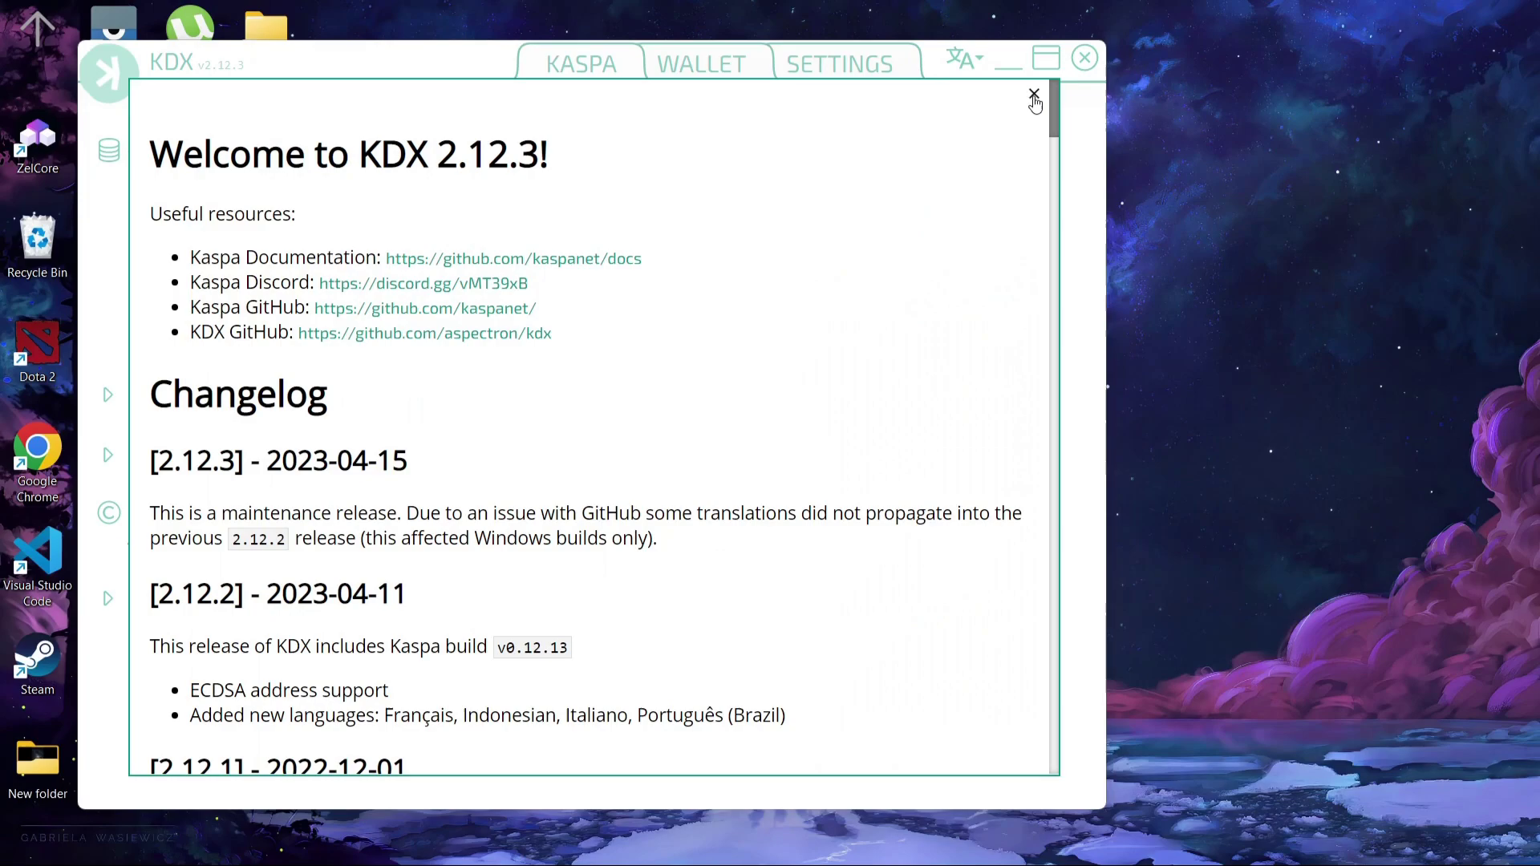
{"action": "triple_click", "coordinate": [1034, 96]}
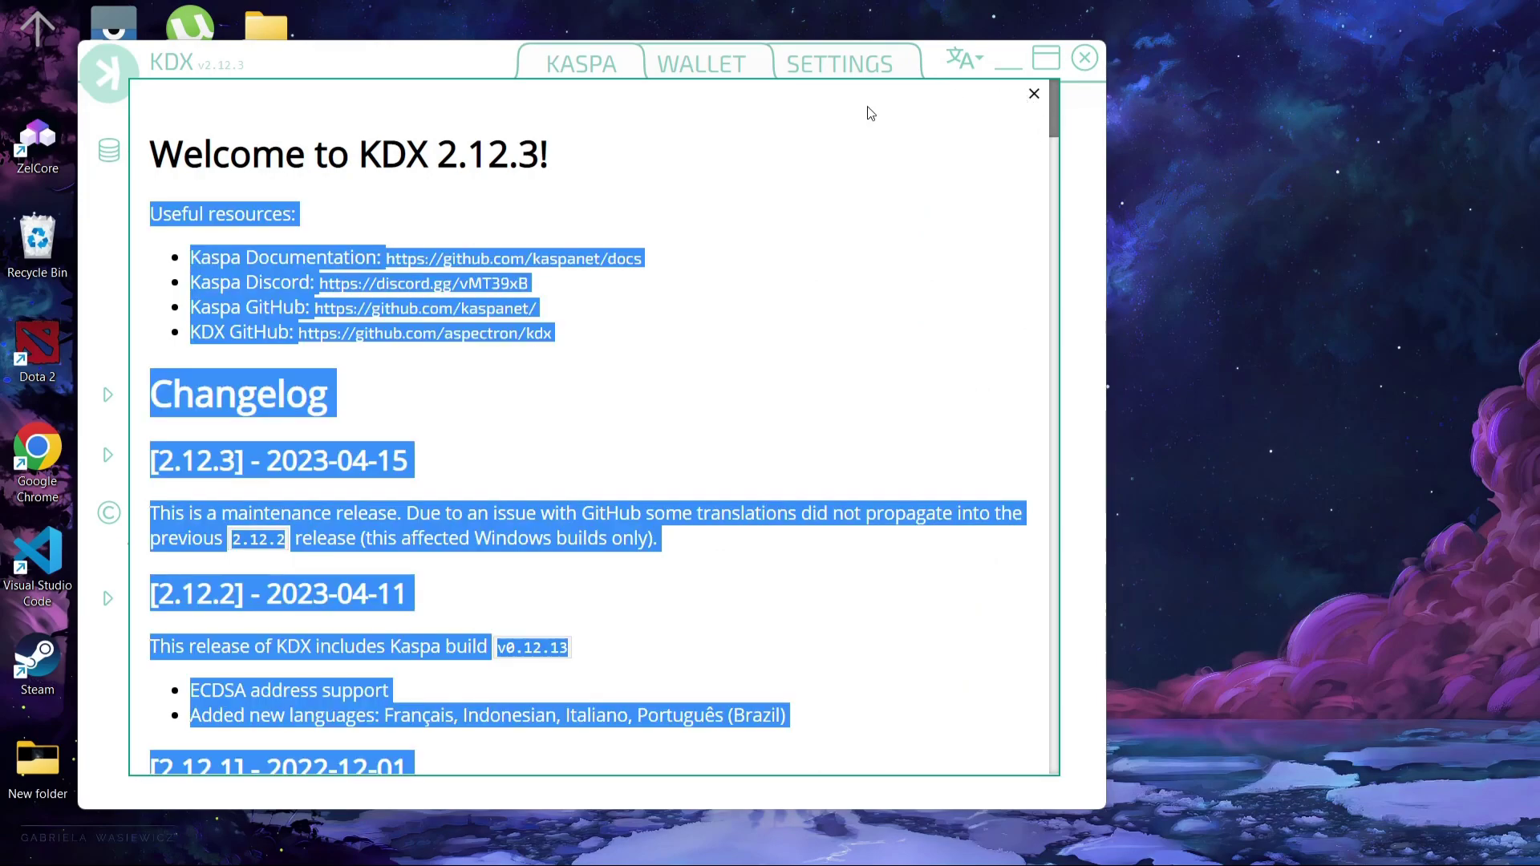
{"action": "left_click", "coordinate": [1036, 102]}
{"action": "left_click", "coordinate": [1034, 95]}
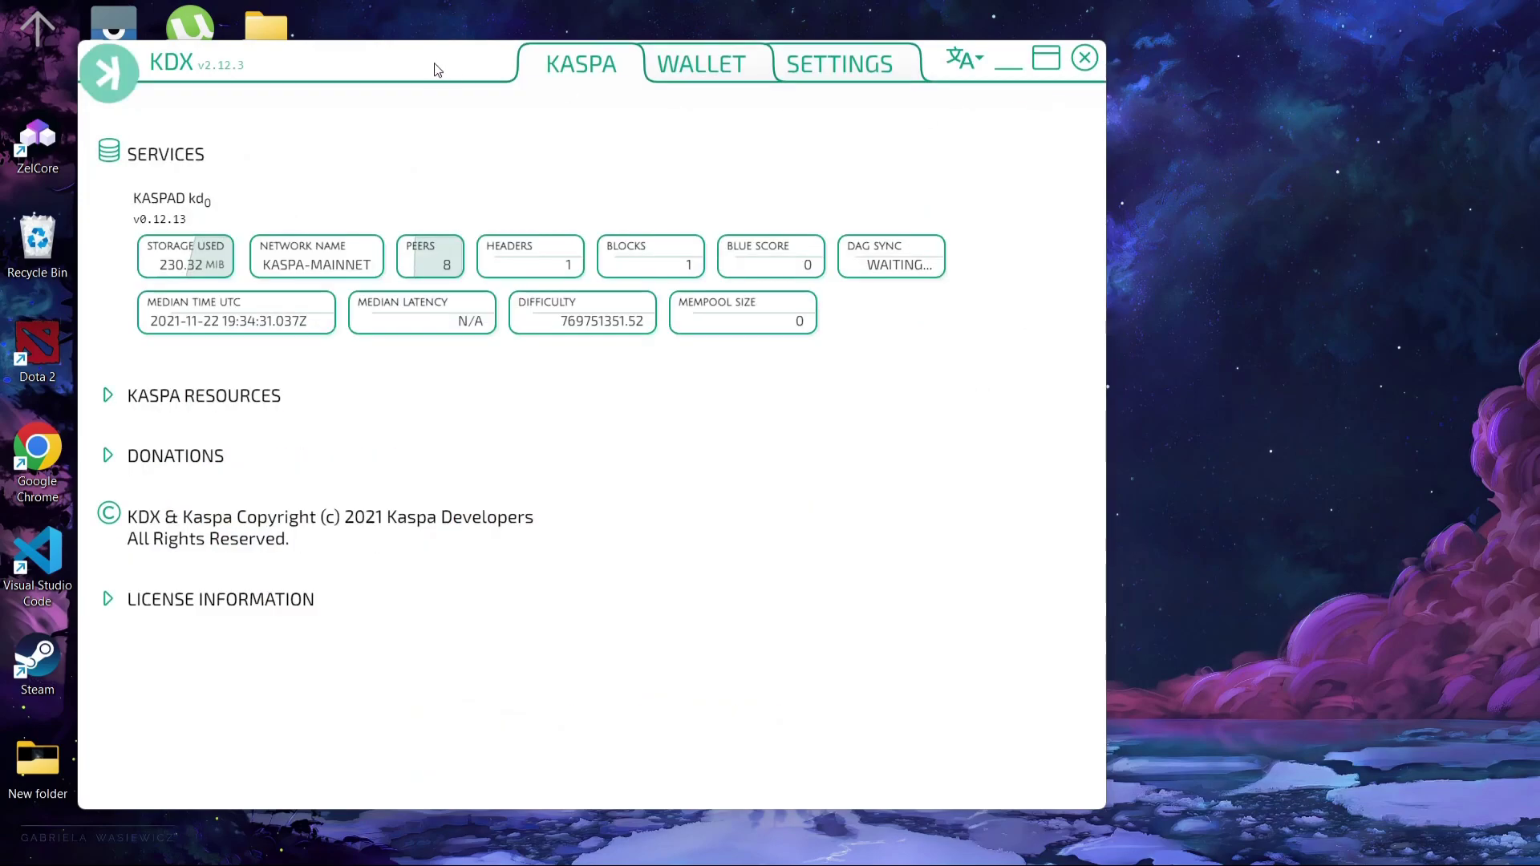
- Enable the dark theme and the advanced settings and process control mode in the KDX settings
{"action": "mouse_move", "coordinate": [437, 70]}
{"action": "left_mouse_down"}
{"action": "mouse_move", "coordinate": [350, 59]}
{"action": "mouse_move", "coordinate": [413, 62]}
{"action": "left_mouse_up"}
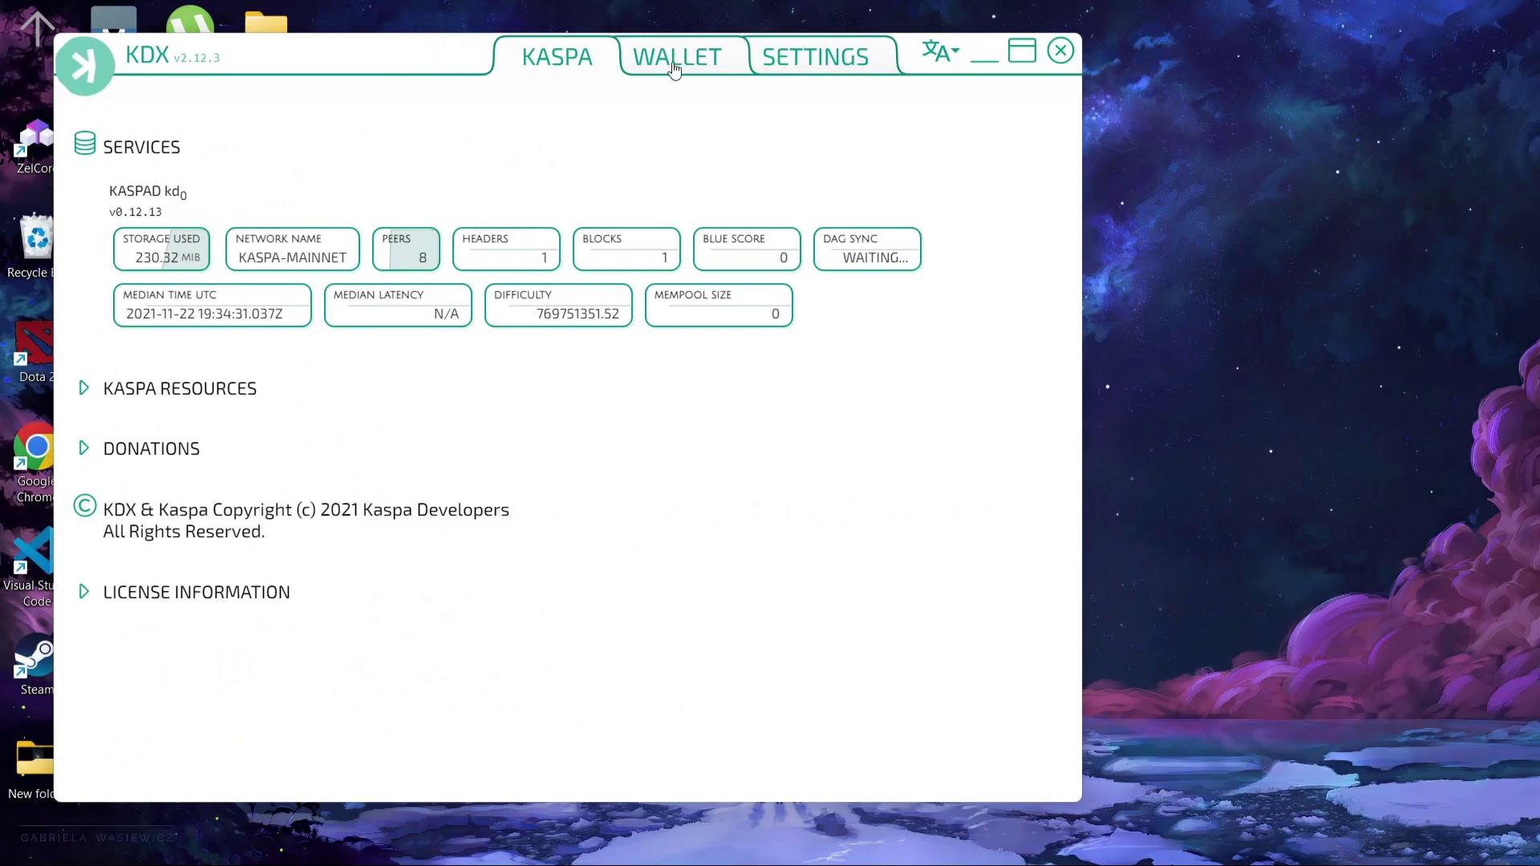
{"action": "left_click", "coordinate": [643, 69]}
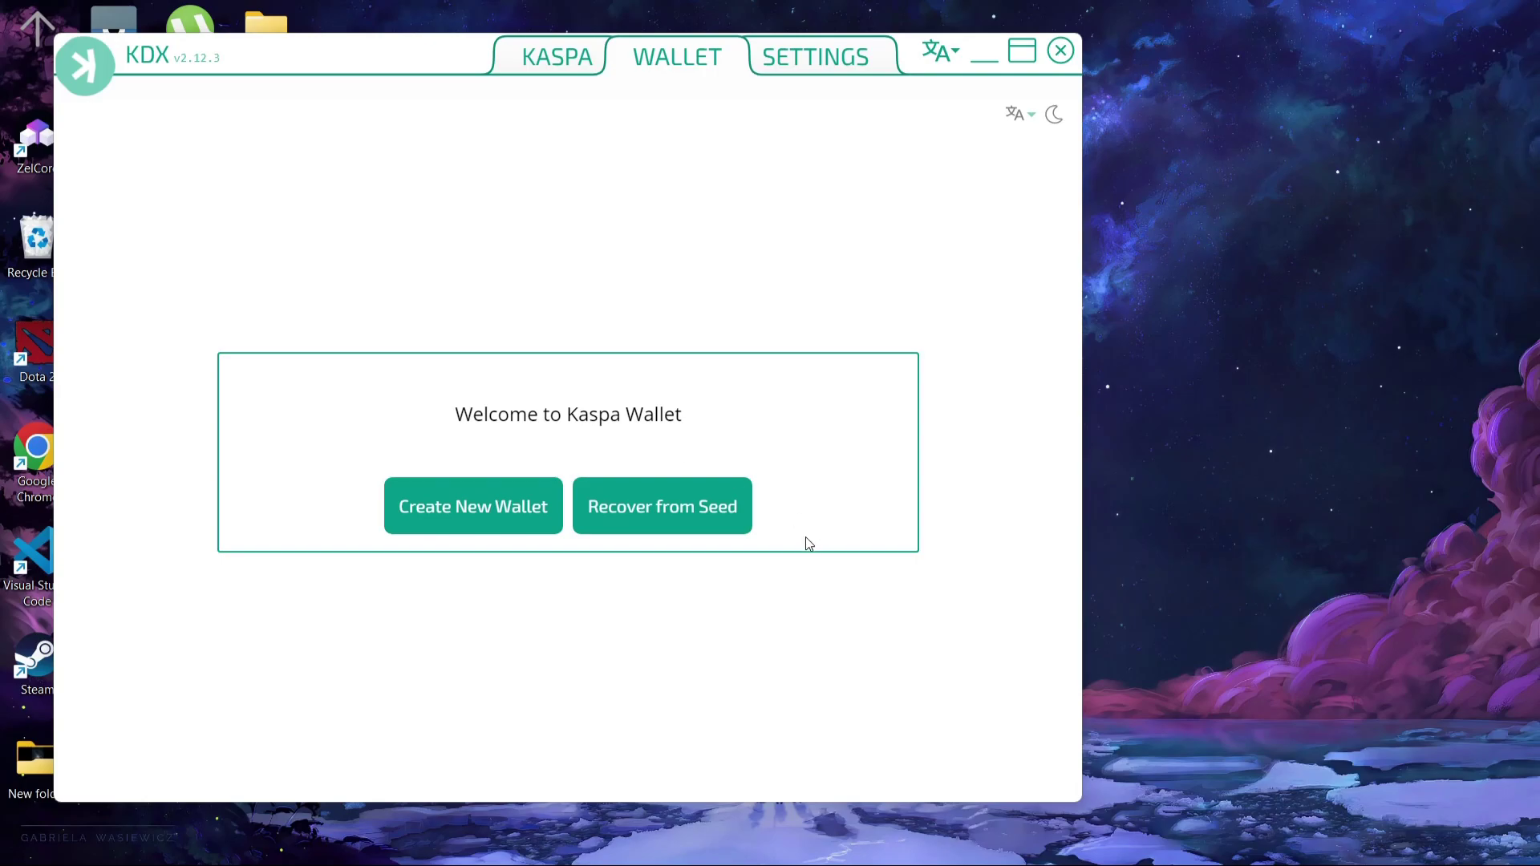
{"action": "left_click", "coordinate": [836, 70]}
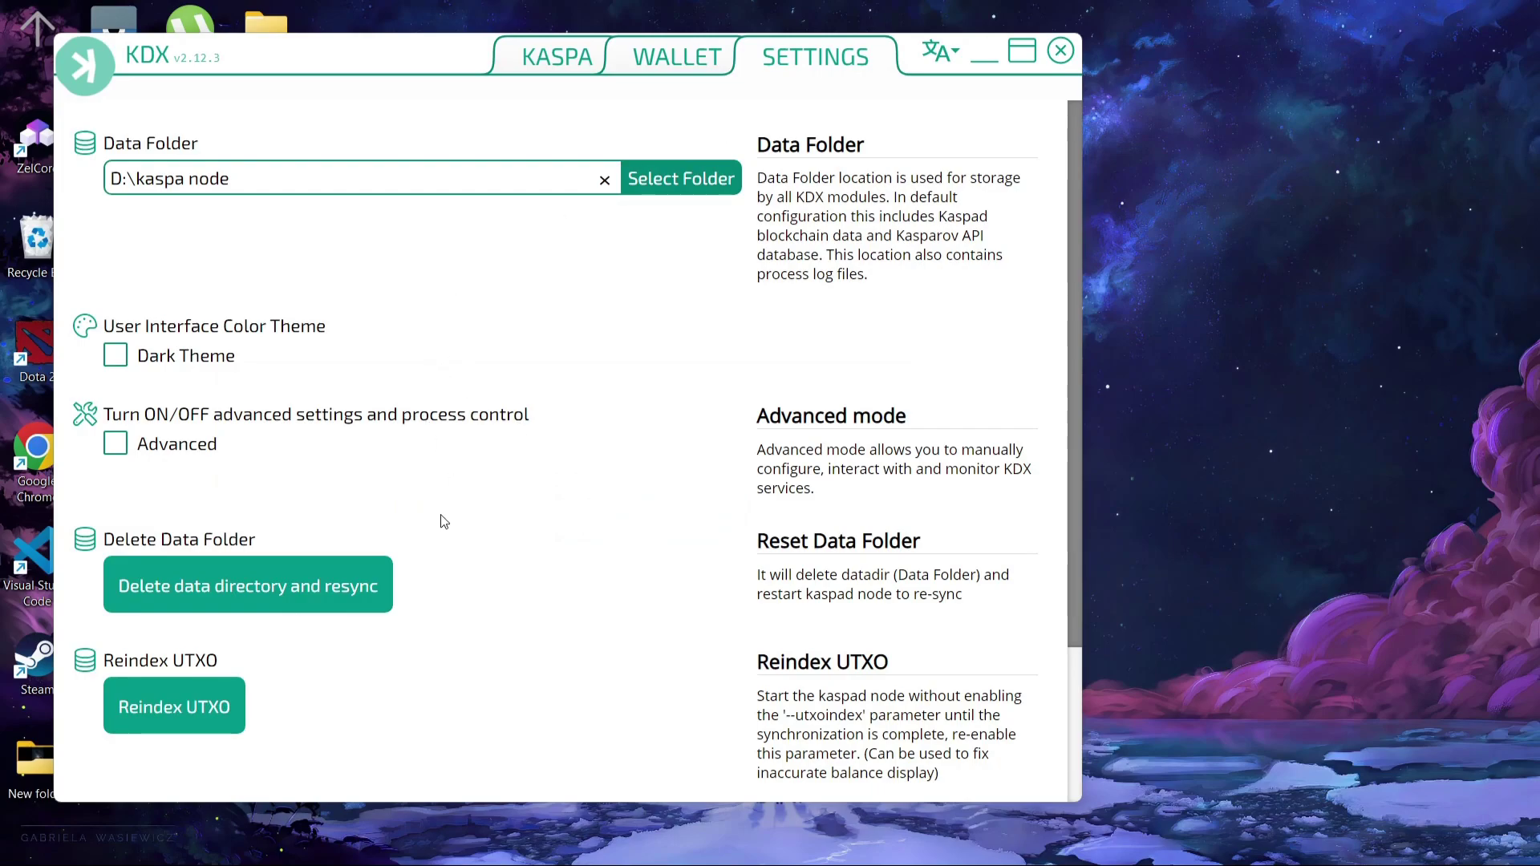
{"action": "left_click", "coordinate": [121, 350]}
{"action": "scroll", "coordinate": [267, 409], "scroll_direction": "down", "scroll_amount": 1}
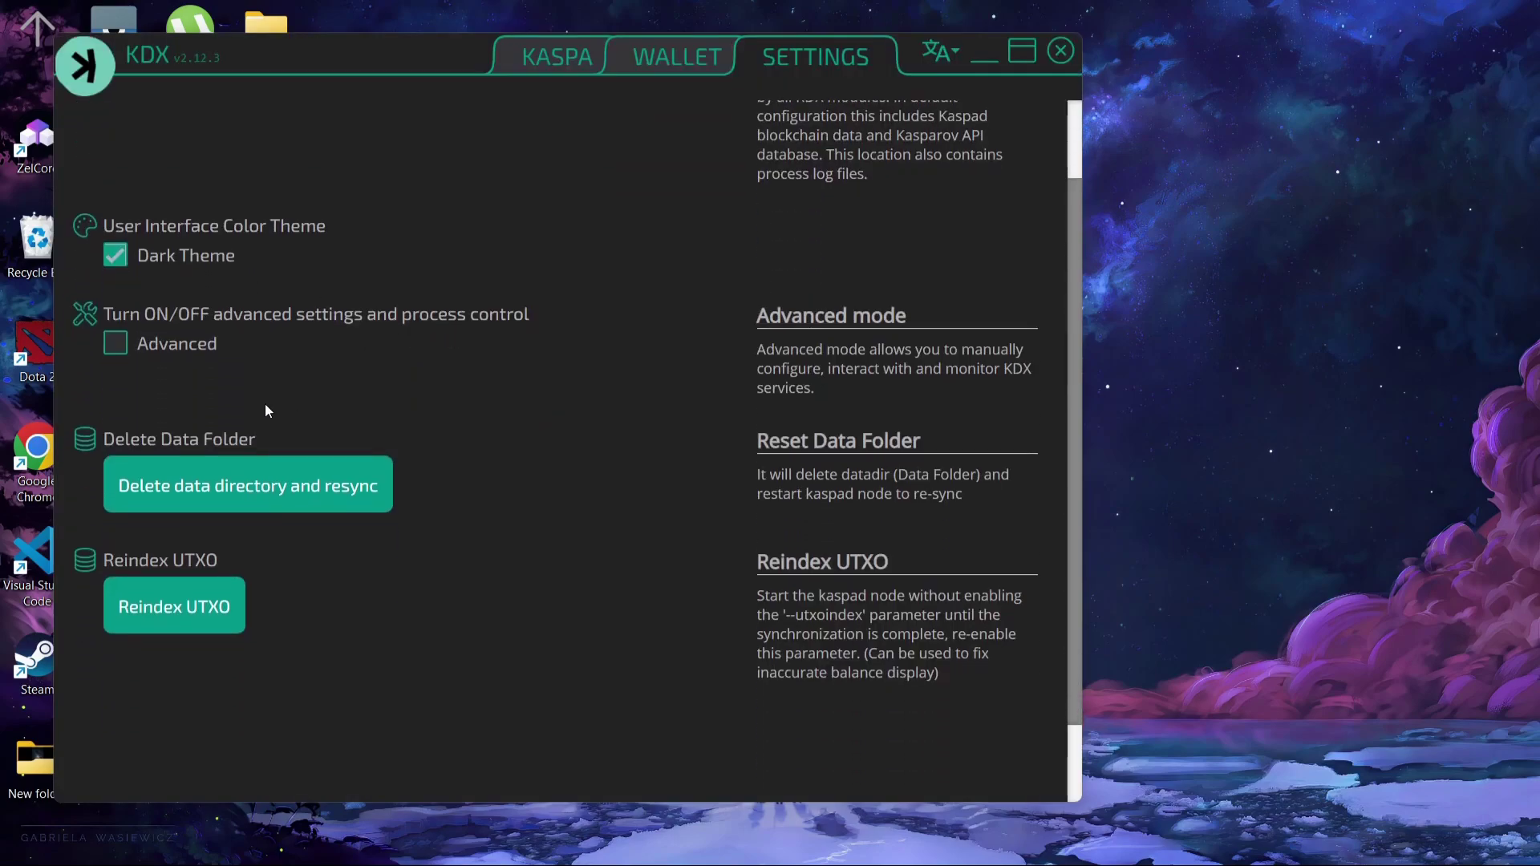
{"action": "left_click", "coordinate": [107, 350]}
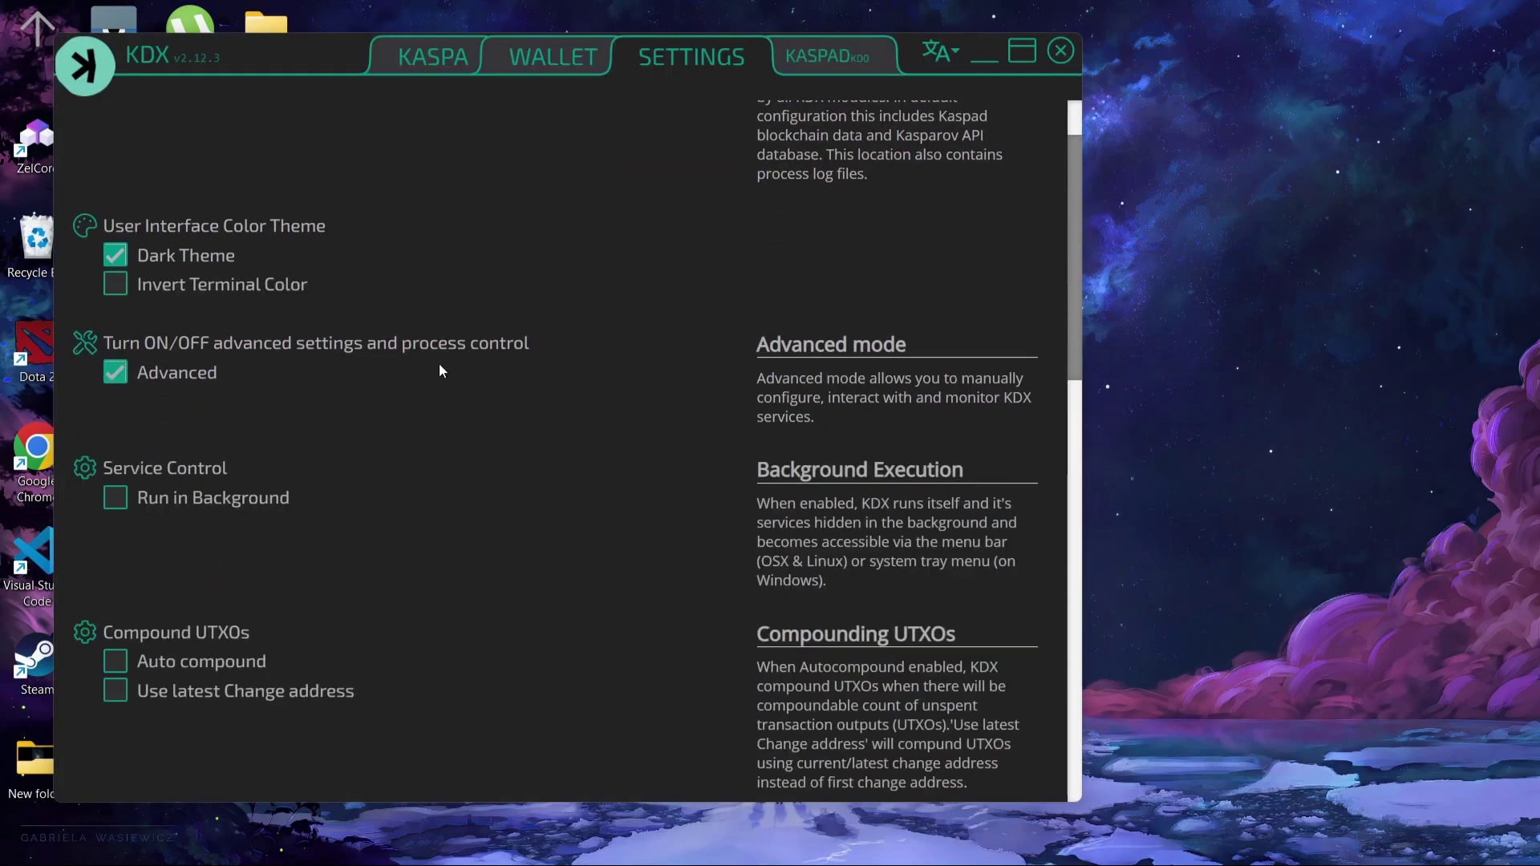
- Reset the service configuration to the CPU Miner template on MAINNET and inspect its miner section
{"action": "scroll", "coordinate": [439, 370], "scroll_direction": "down", "scroll_amount": 8}
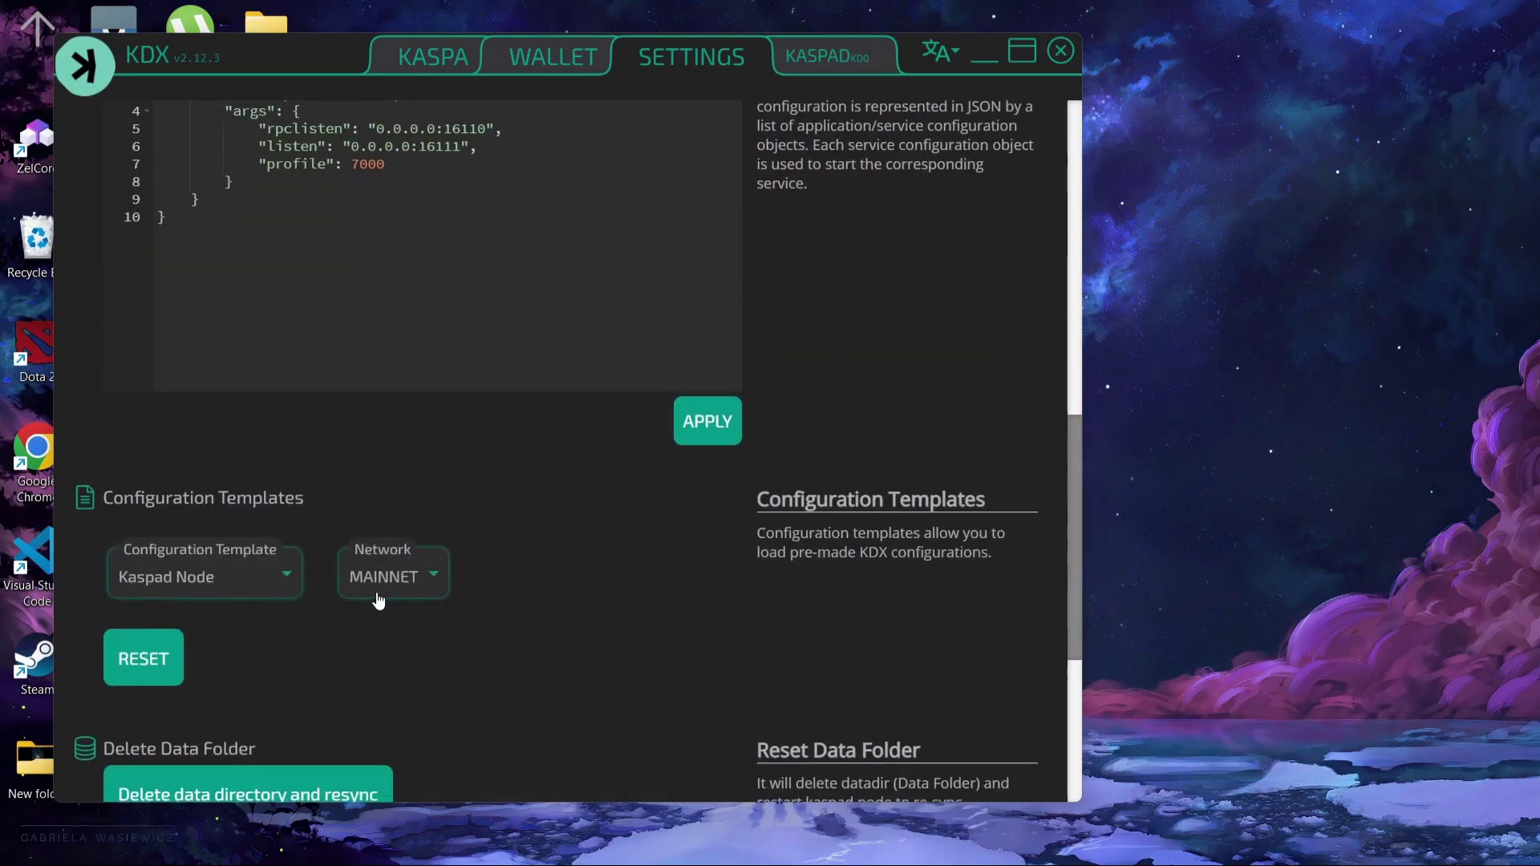
{"action": "scroll", "coordinate": [440, 545], "scroll_direction": "up", "scroll_amount": 3}
{"action": "scroll", "coordinate": [361, 601], "scroll_direction": "down", "scroll_amount": 1}
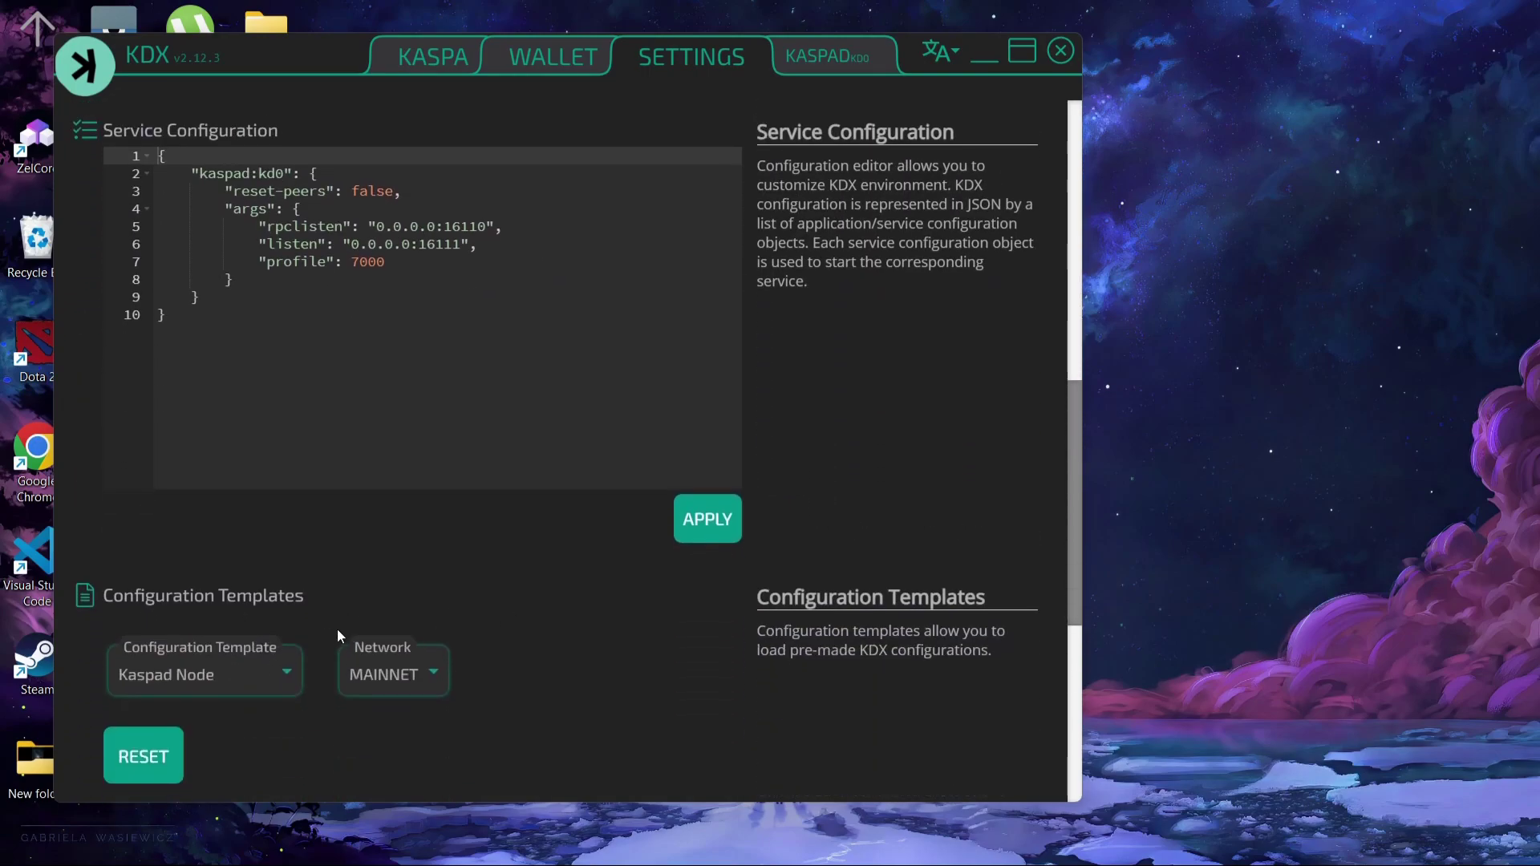
{"action": "scroll", "coordinate": [337, 636], "scroll_direction": "down", "scroll_amount": 1}
{"action": "left_click", "coordinate": [279, 587]}
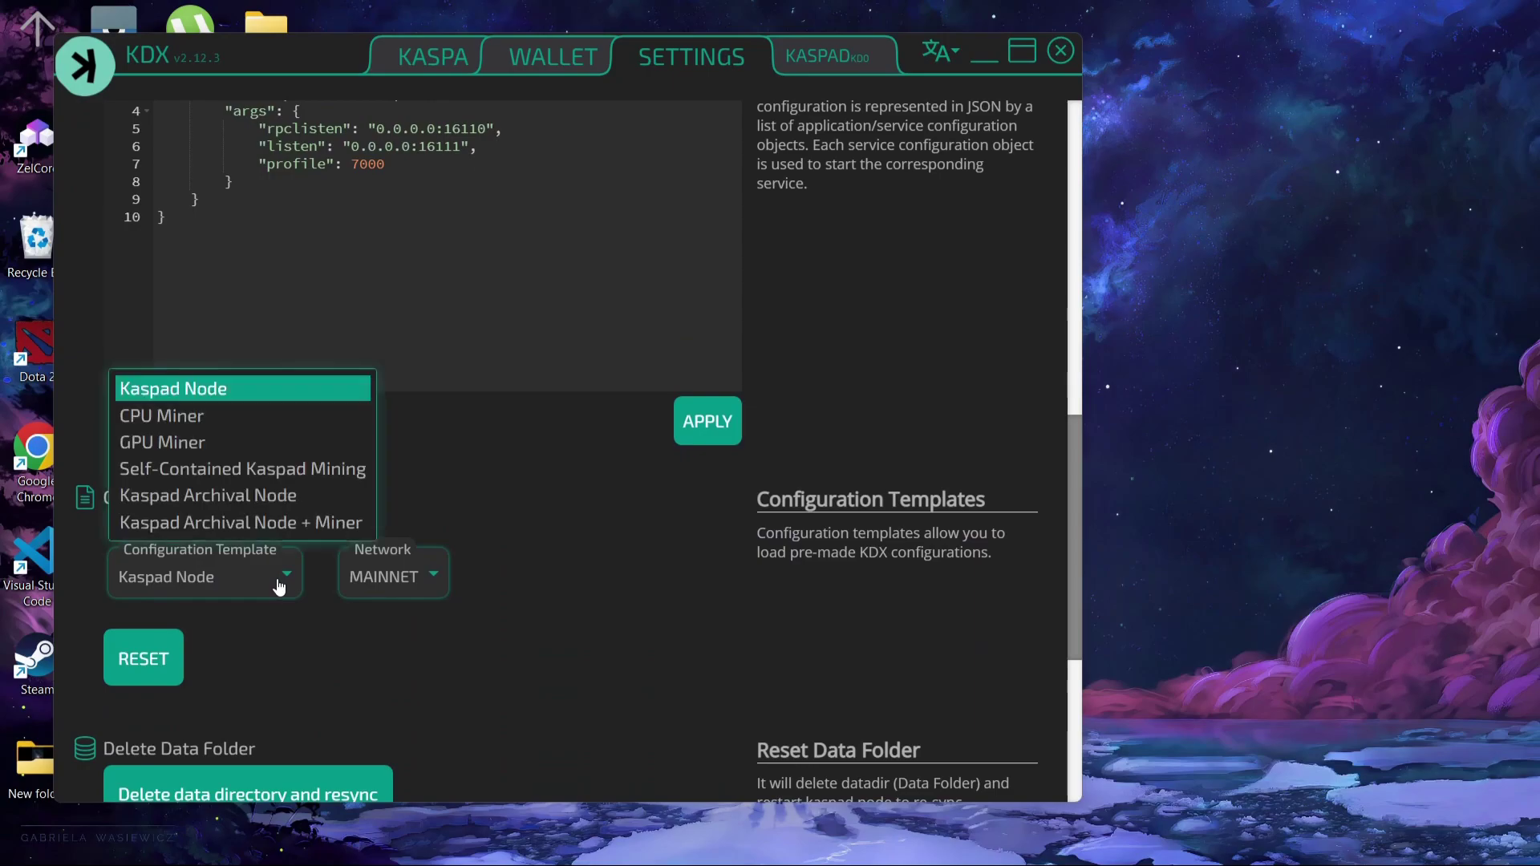
{"action": "left_click", "coordinate": [220, 414]}
{"action": "scroll", "coordinate": [525, 546], "scroll_direction": "up", "scroll_amount": 4}
{"action": "scroll", "coordinate": [599, 570], "scroll_direction": "down", "scroll_amount": 3}
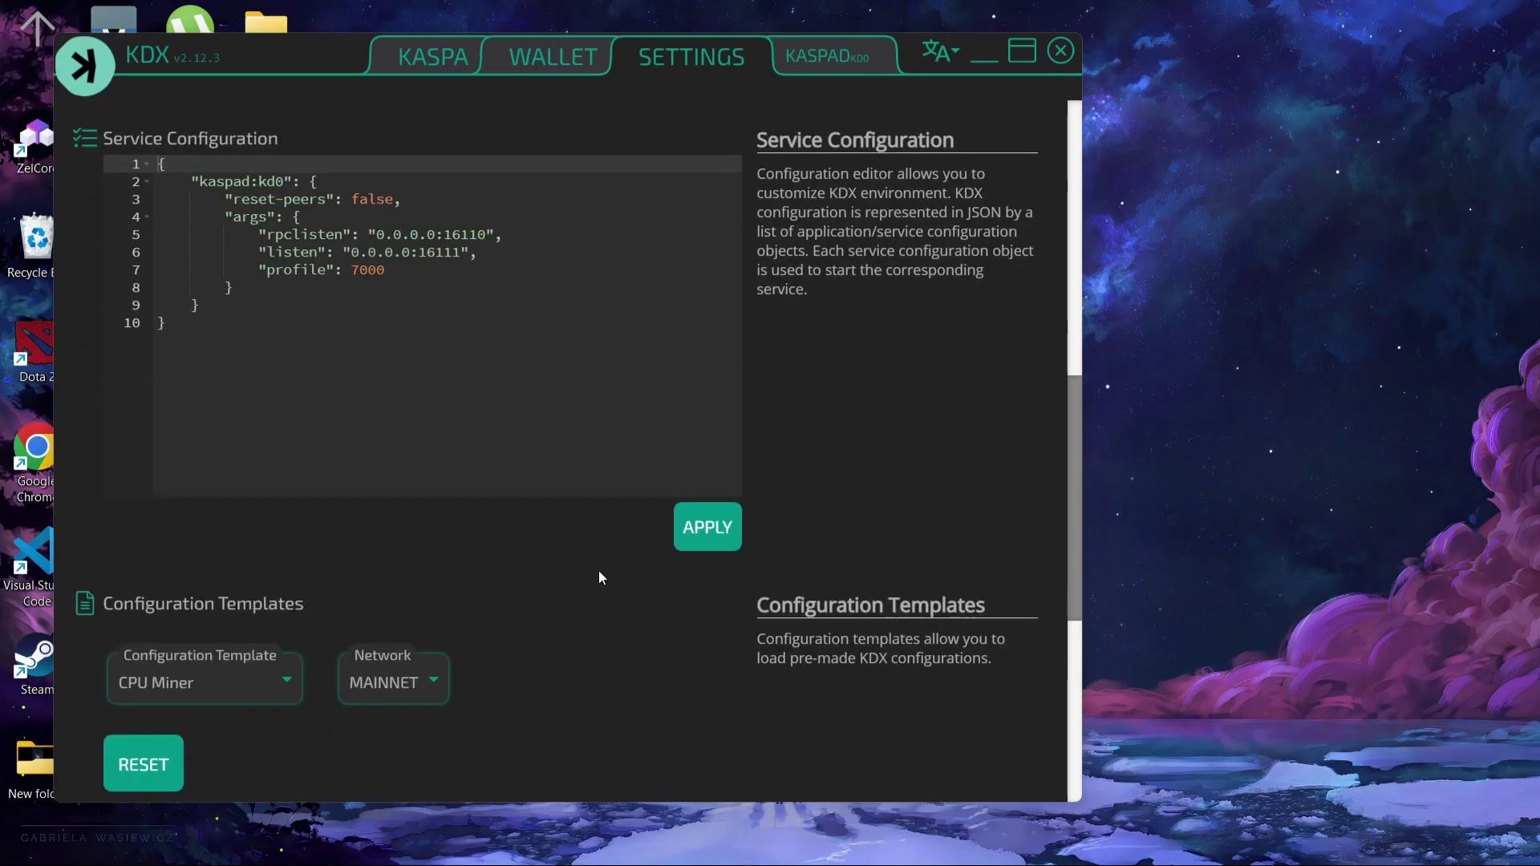
{"action": "left_click", "coordinate": [146, 751]}
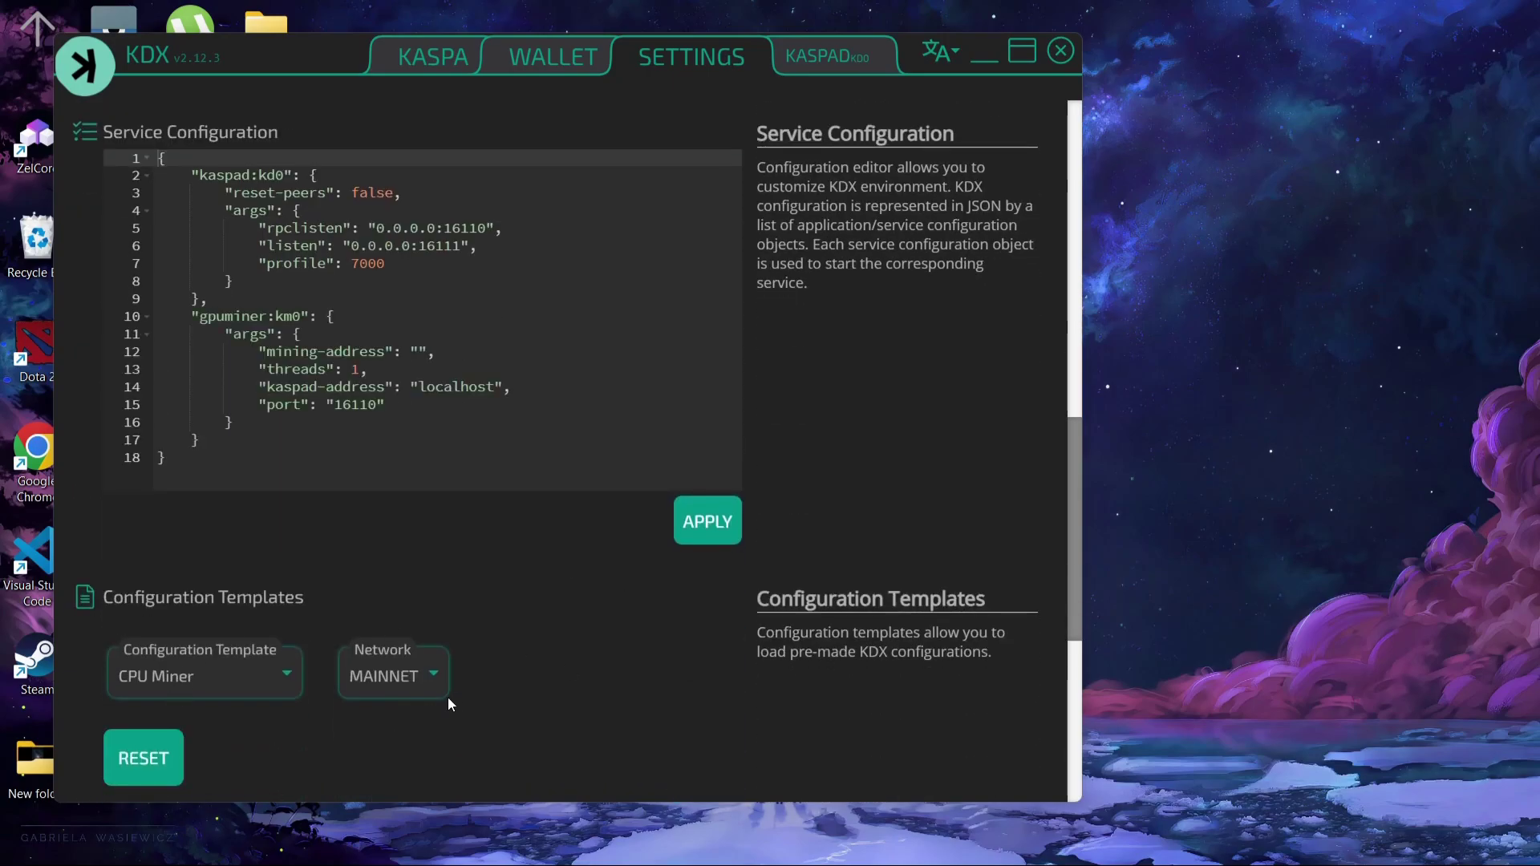
{"action": "scroll", "coordinate": [407, 656], "scroll_direction": "up", "scroll_amount": 1}
{"action": "left_click_drag", "start_coordinate": [257, 364], "coordinate": [234, 522]}
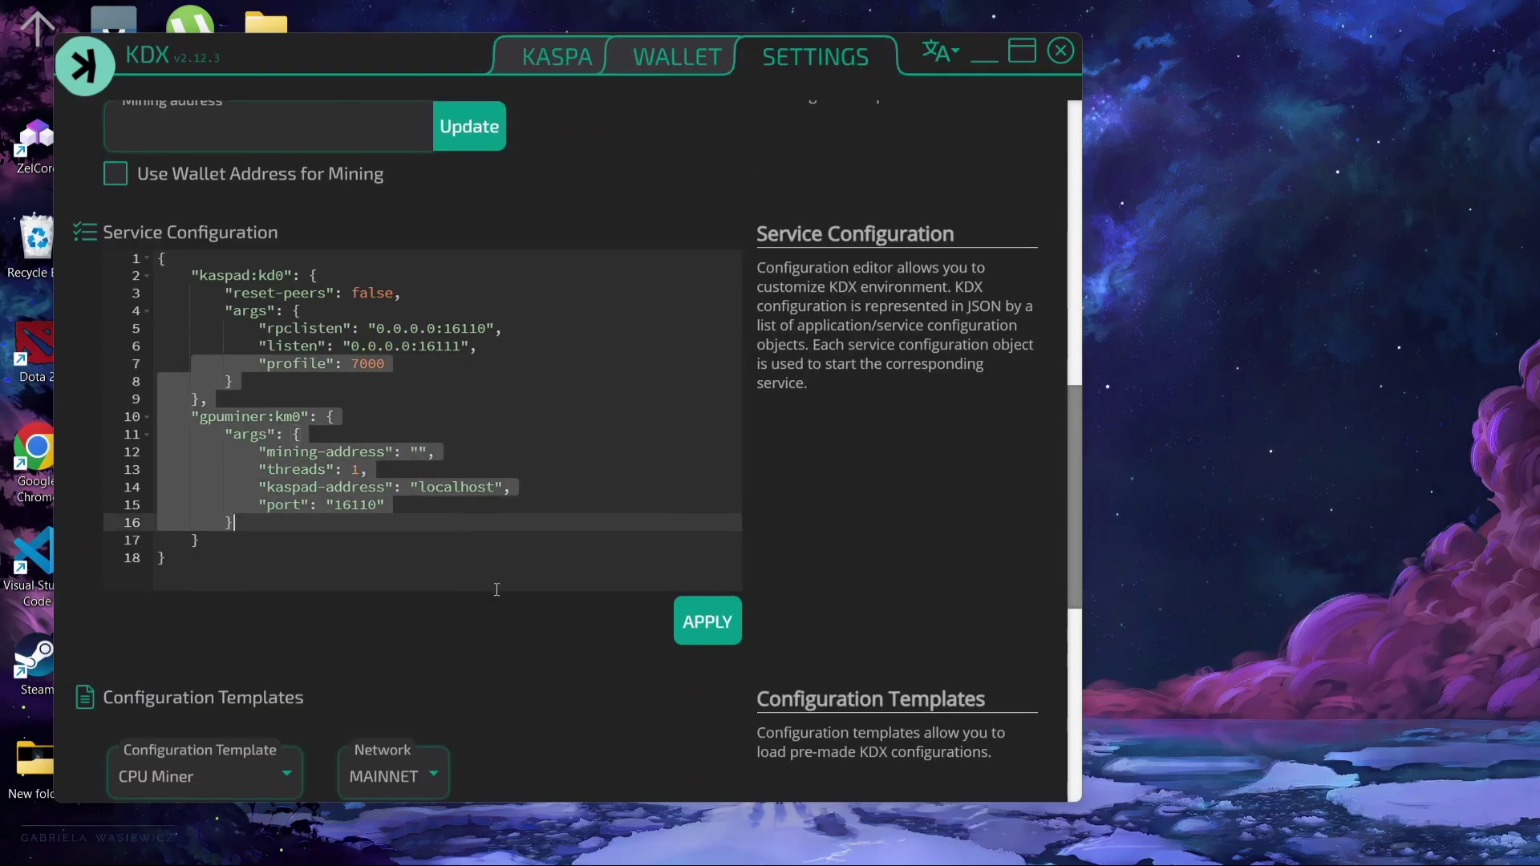
{"action": "scroll", "coordinate": [610, 602], "scroll_direction": "down", "scroll_amount": 5}
{"action": "scroll", "coordinate": [635, 513], "scroll_direction": "up", "scroll_amount": 1}
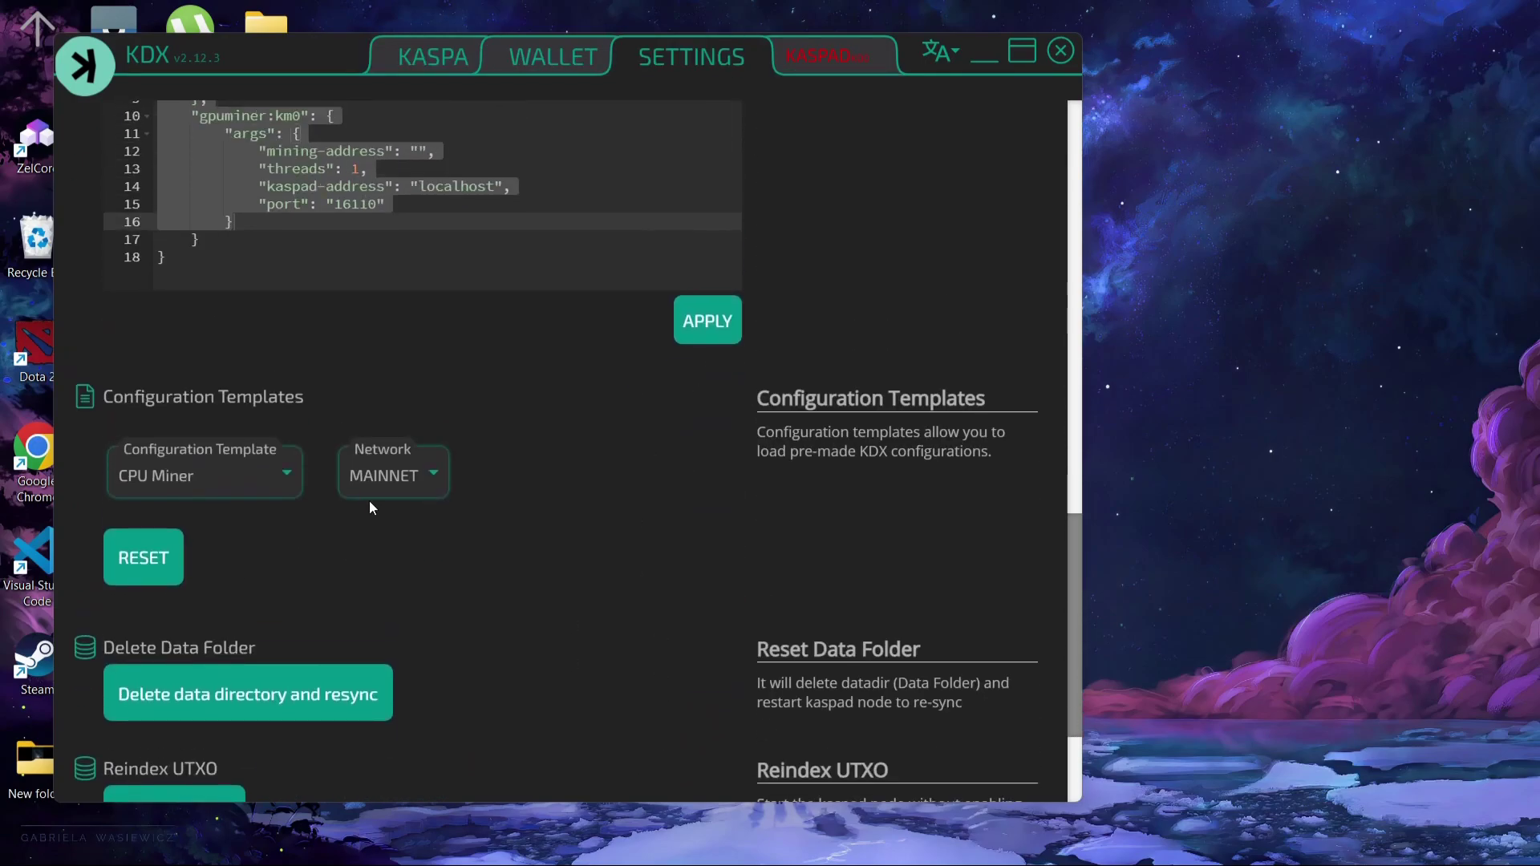
- Reset the service configuration to the Kaspad Node template and apply it
{"action": "left_click", "coordinate": [291, 473]}
{"action": "left_click", "coordinate": [224, 297]}
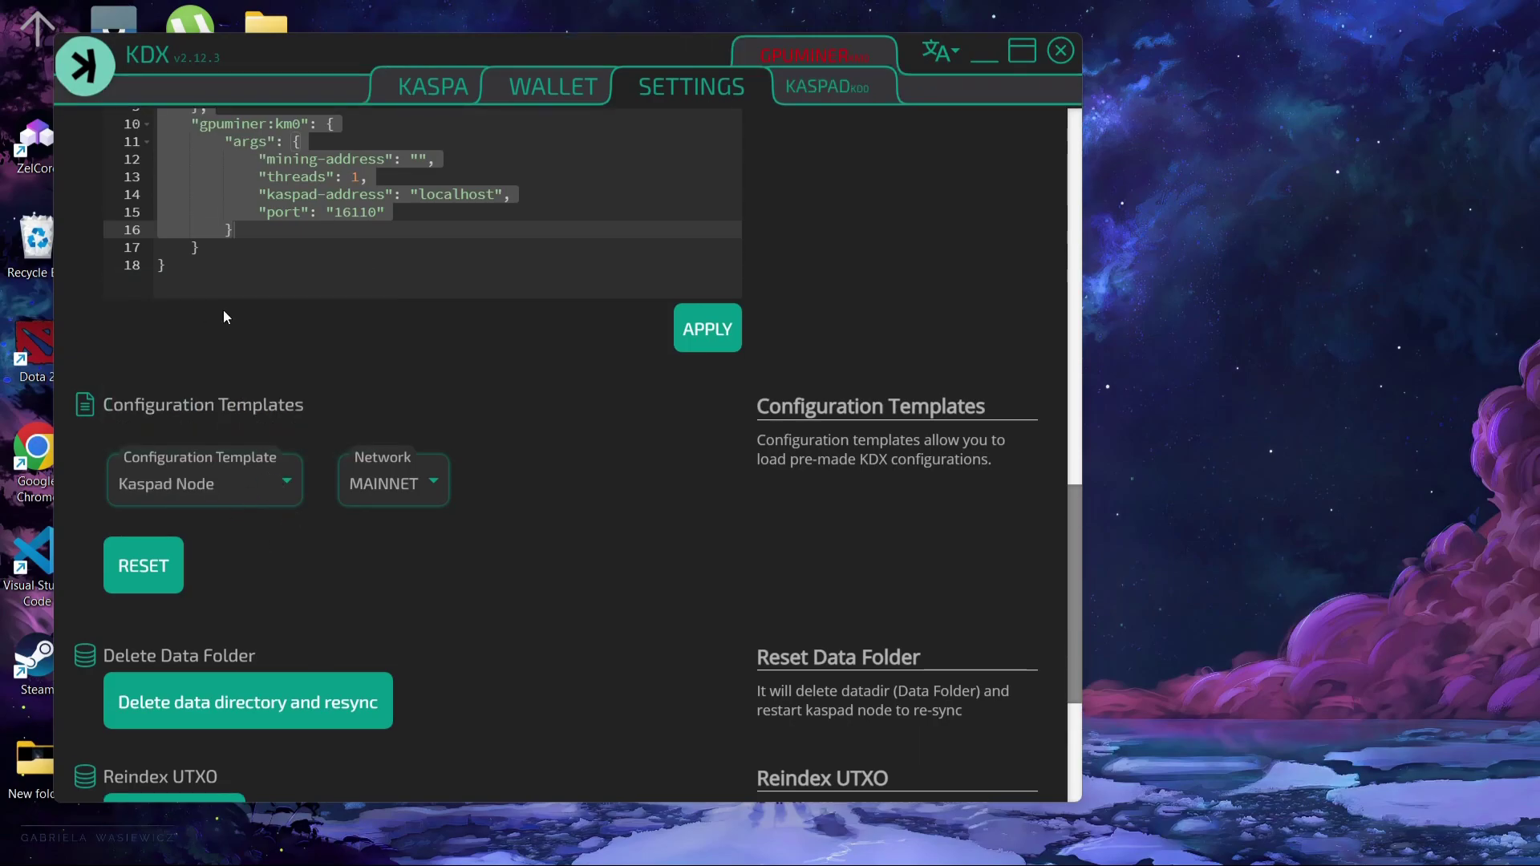
{"action": "left_click", "coordinate": [175, 567]}
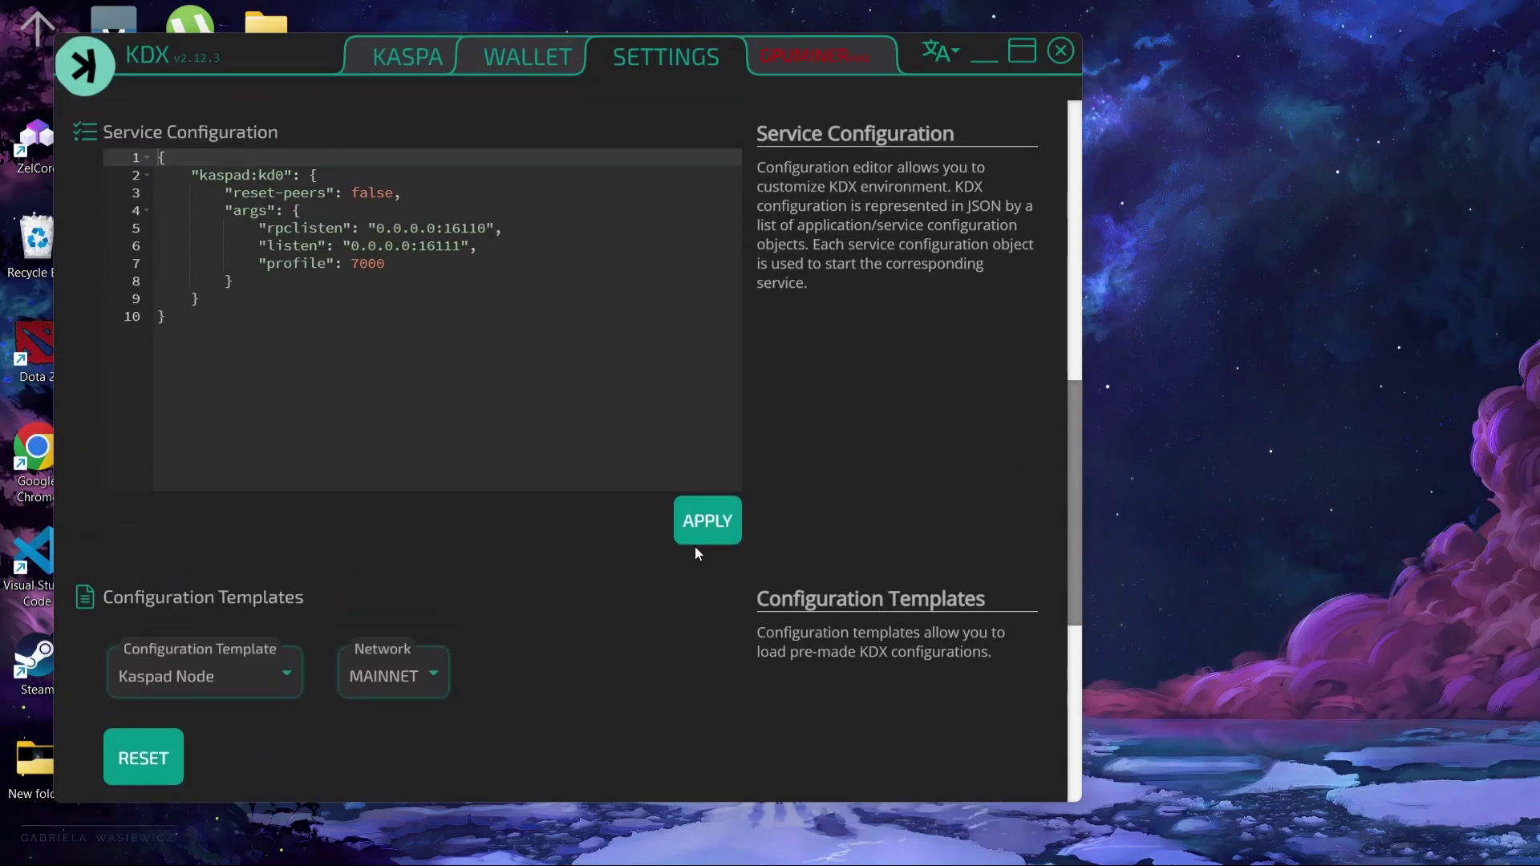
{"action": "left_click", "coordinate": [699, 536]}
{"action": "scroll", "coordinate": [639, 635], "scroll_direction": "down", "scroll_amount": 4}
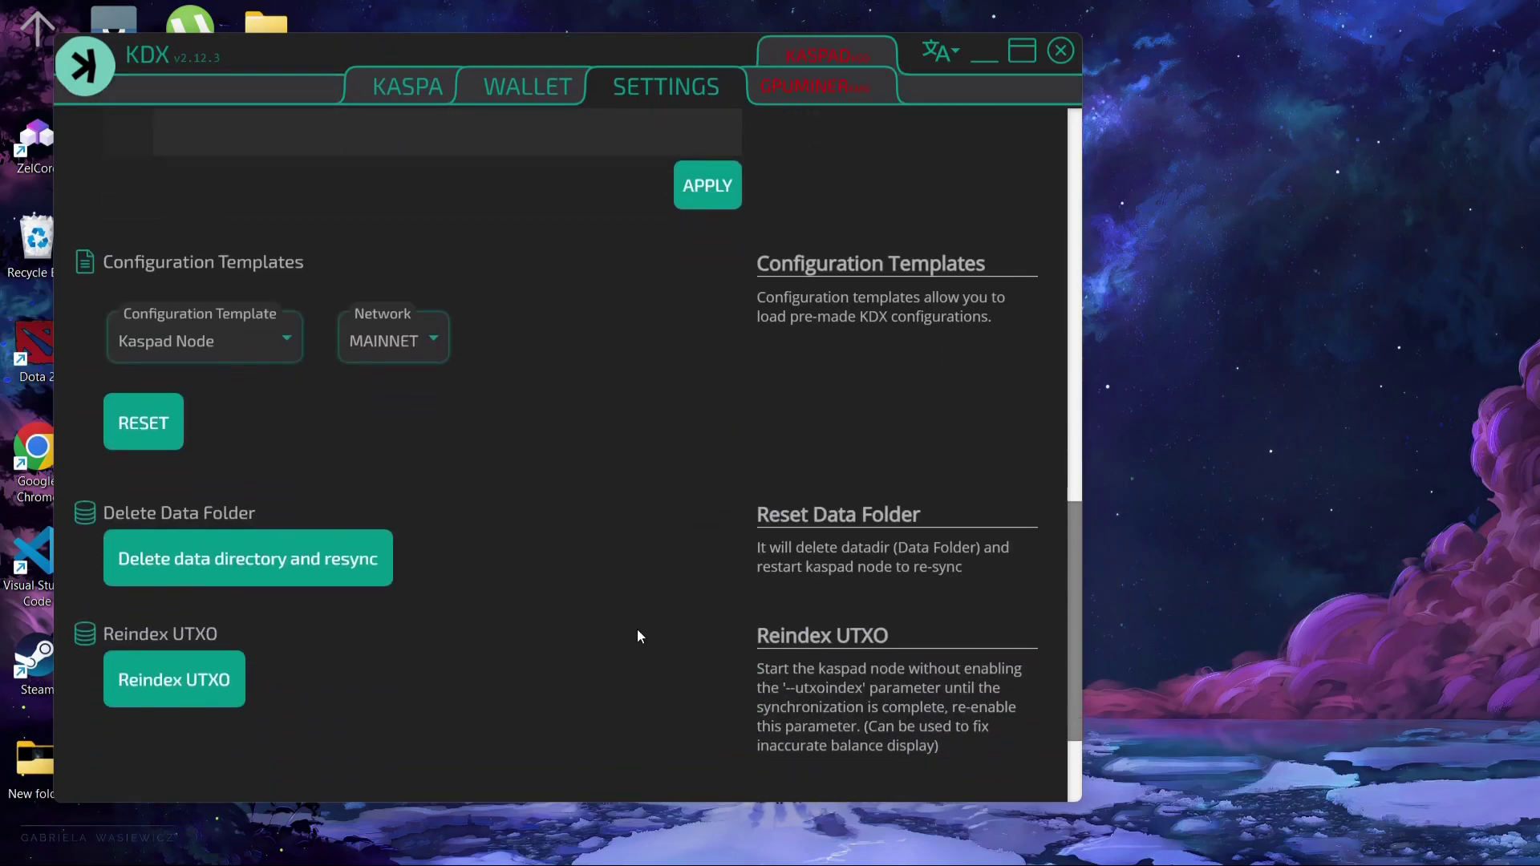
{"action": "scroll", "coordinate": [637, 635], "scroll_direction": "down", "scroll_amount": 1}
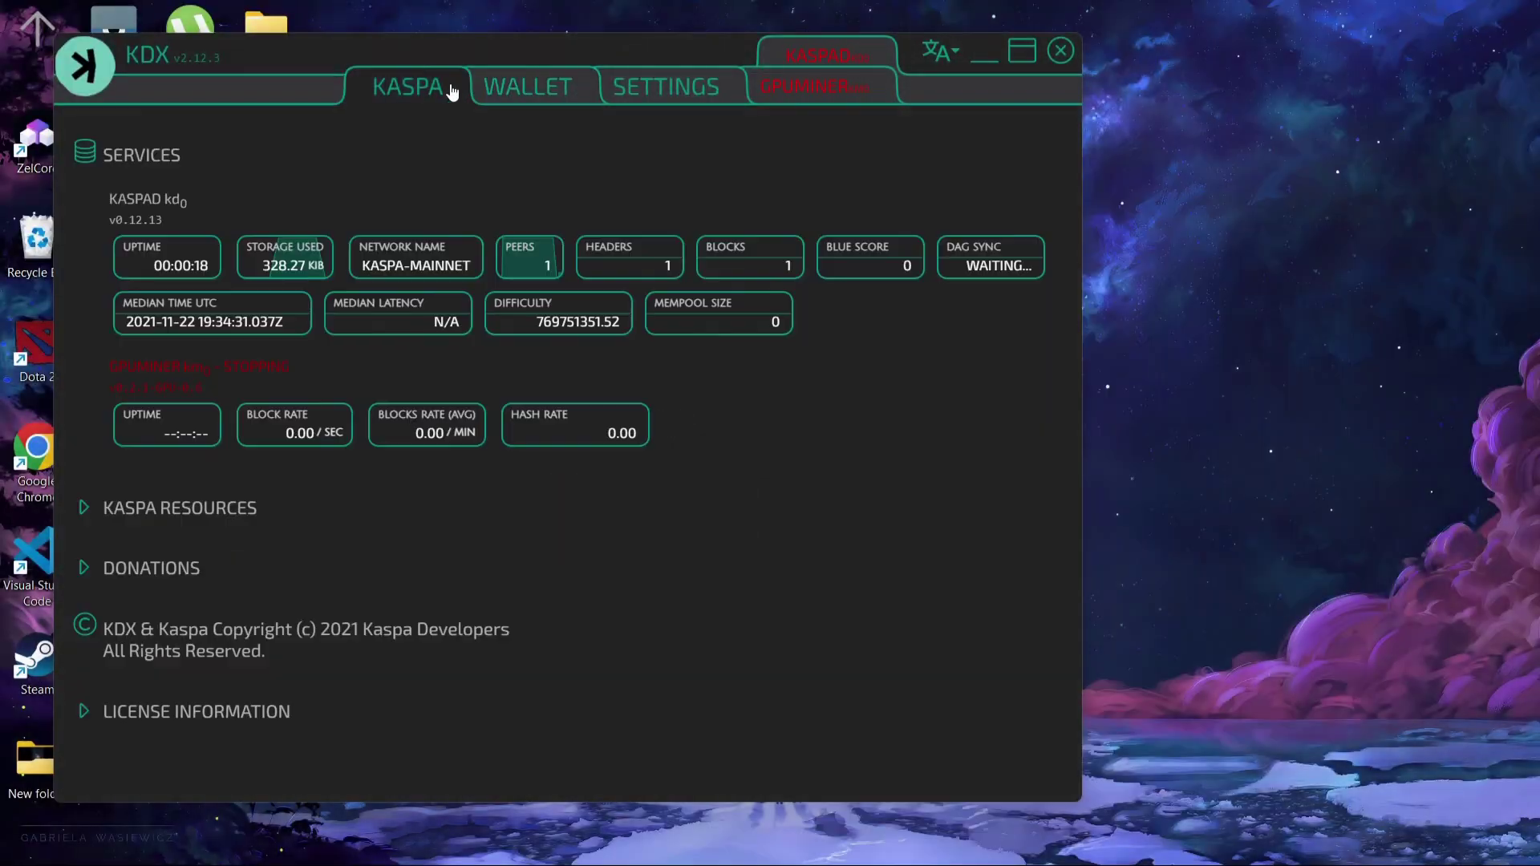
- Create a new Kaspa wallet, entering and confirming its password
{"action": "left_click", "coordinate": [481, 89]}
{"action": "left_click", "coordinate": [447, 90]}
{"action": "left_click", "coordinate": [479, 92]}
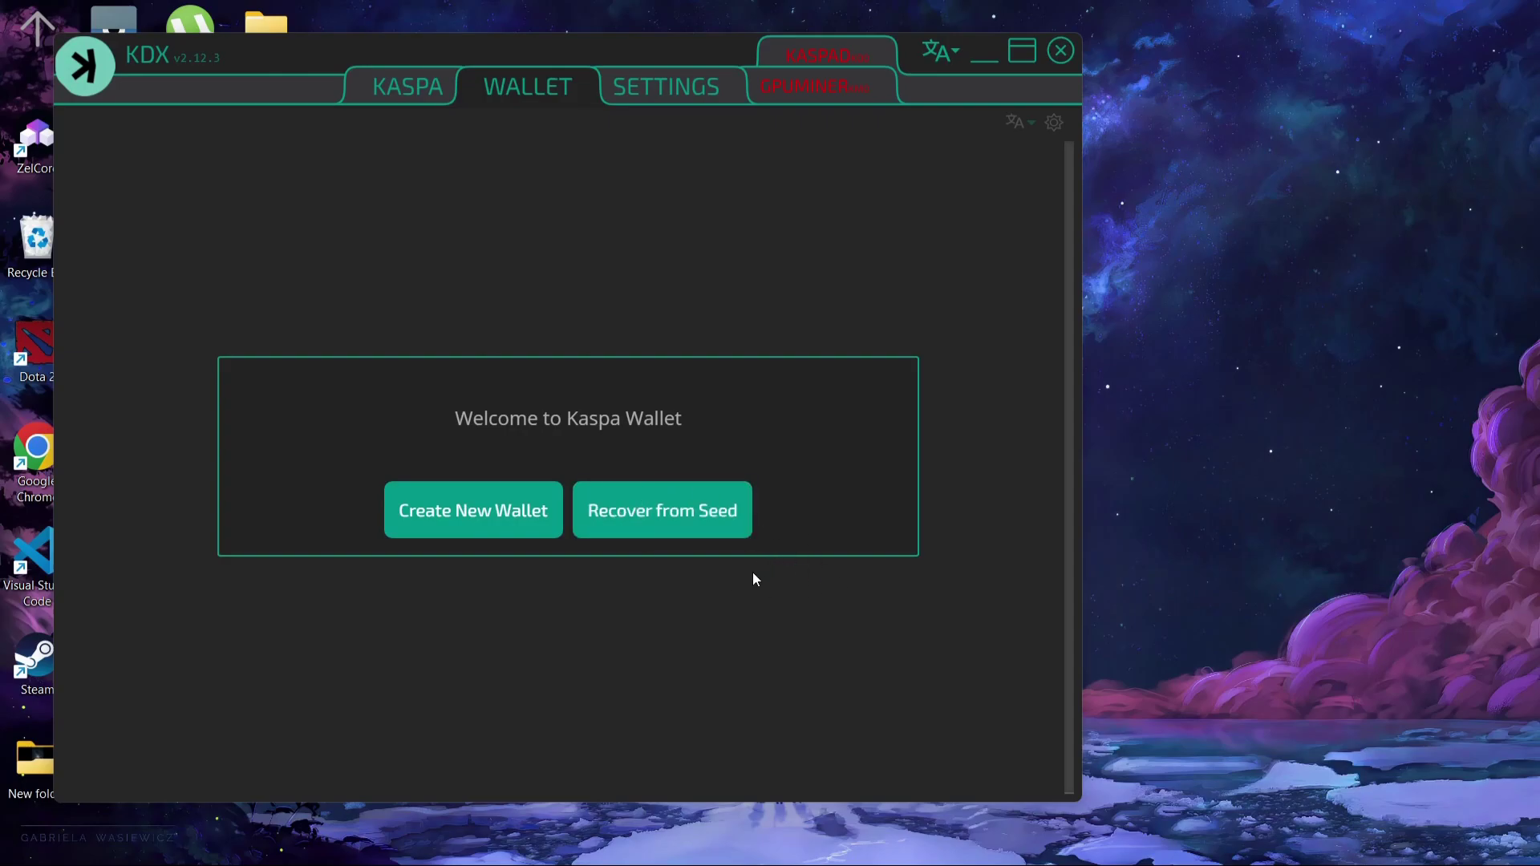
{"action": "left_click", "coordinate": [550, 507]}
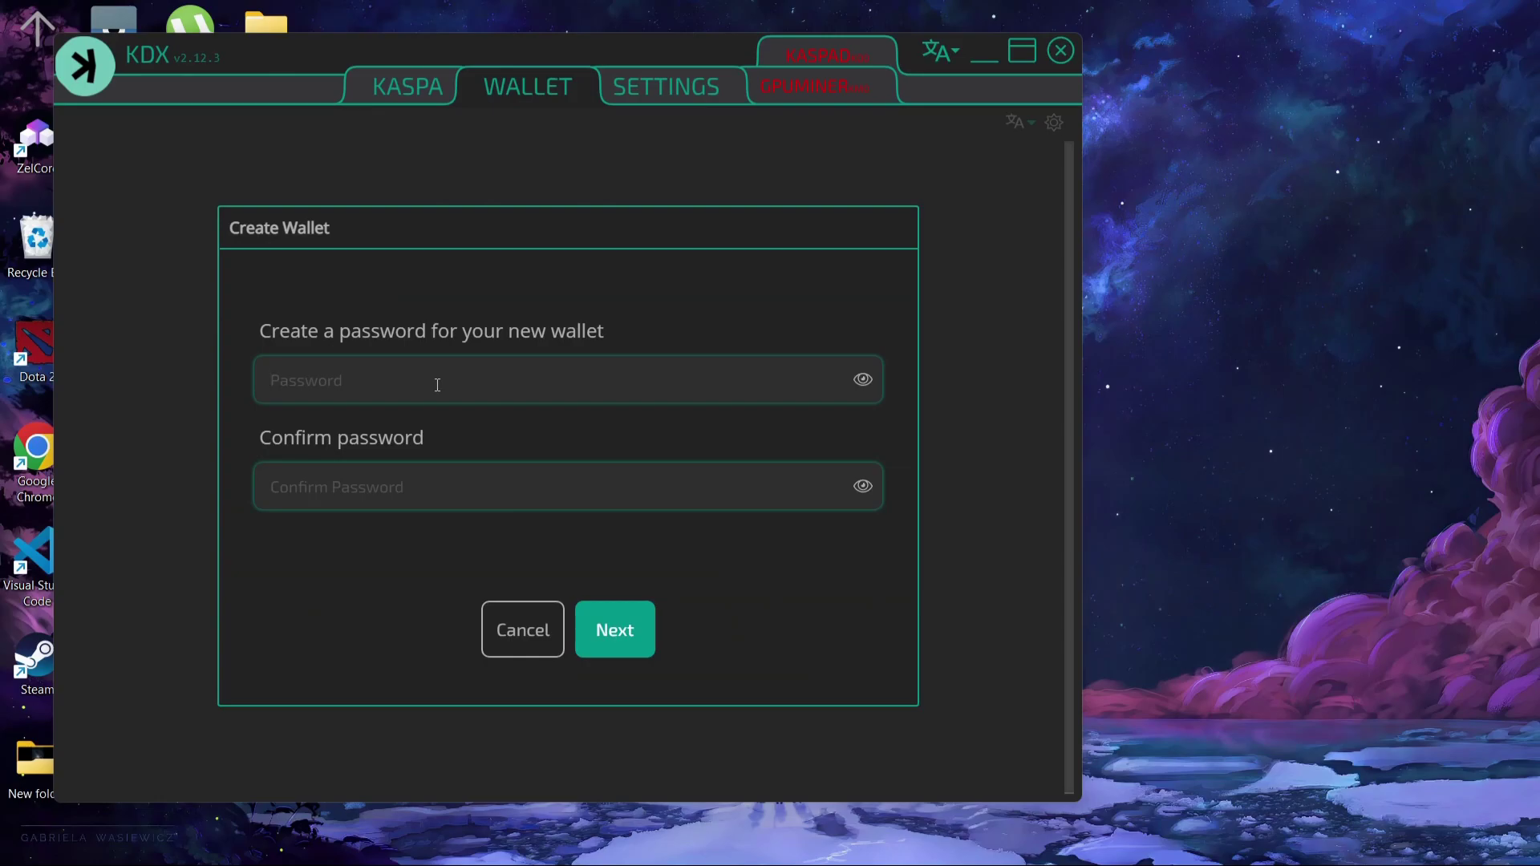
{"action": "type", "text": "*********"}
{"action": "left_click", "coordinate": [614, 629]}
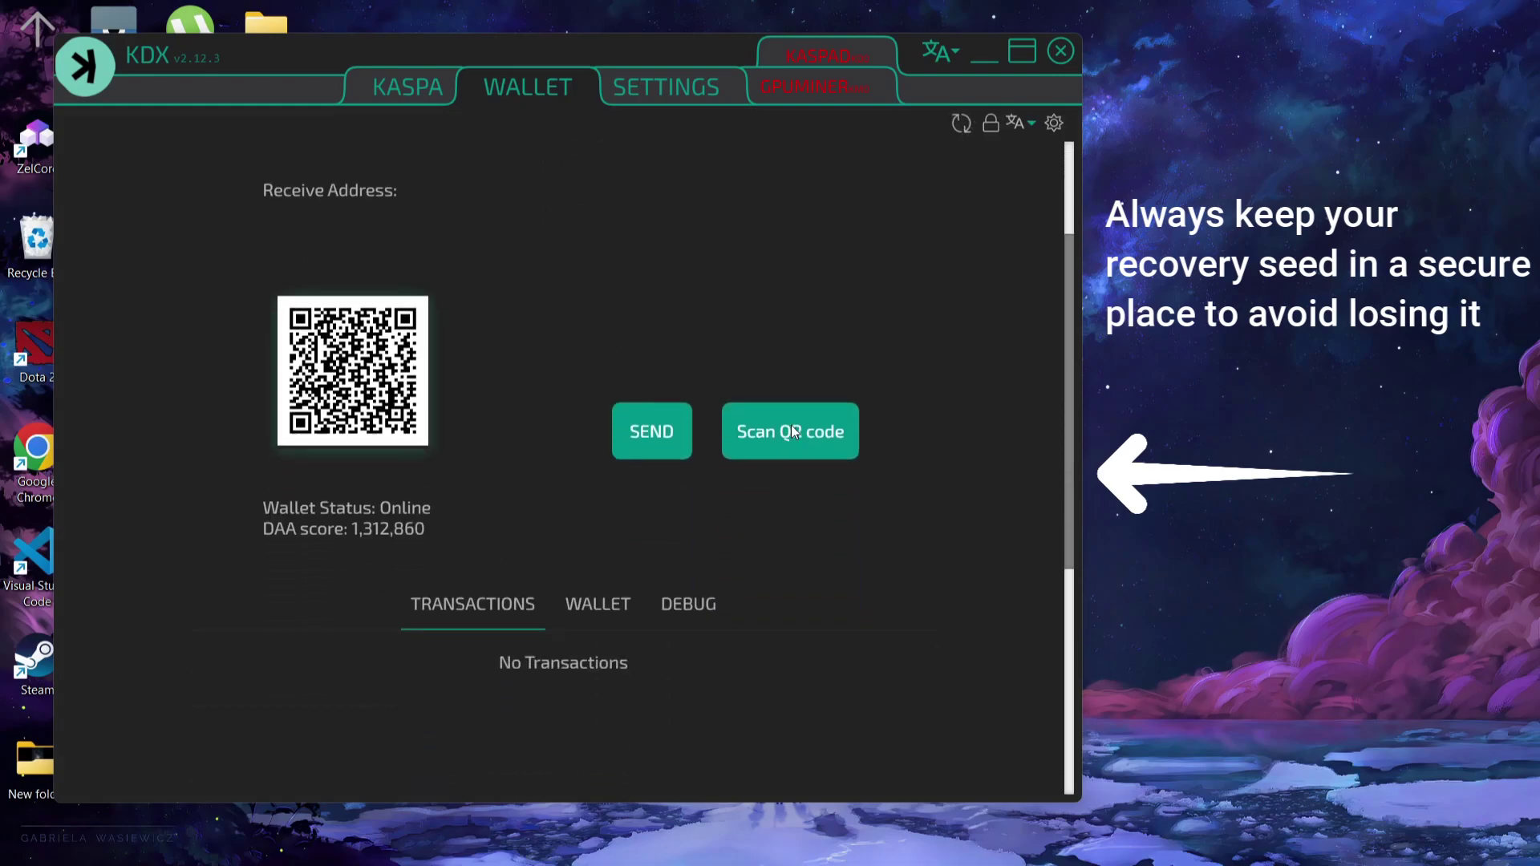
- Examine the new wallet's overview, including its balance, receive address and status
{"action": "scroll", "coordinate": [826, 481], "scroll_direction": "down", "scroll_amount": 2}
{"action": "scroll", "coordinate": [882, 529], "scroll_direction": "up", "scroll_amount": 3}
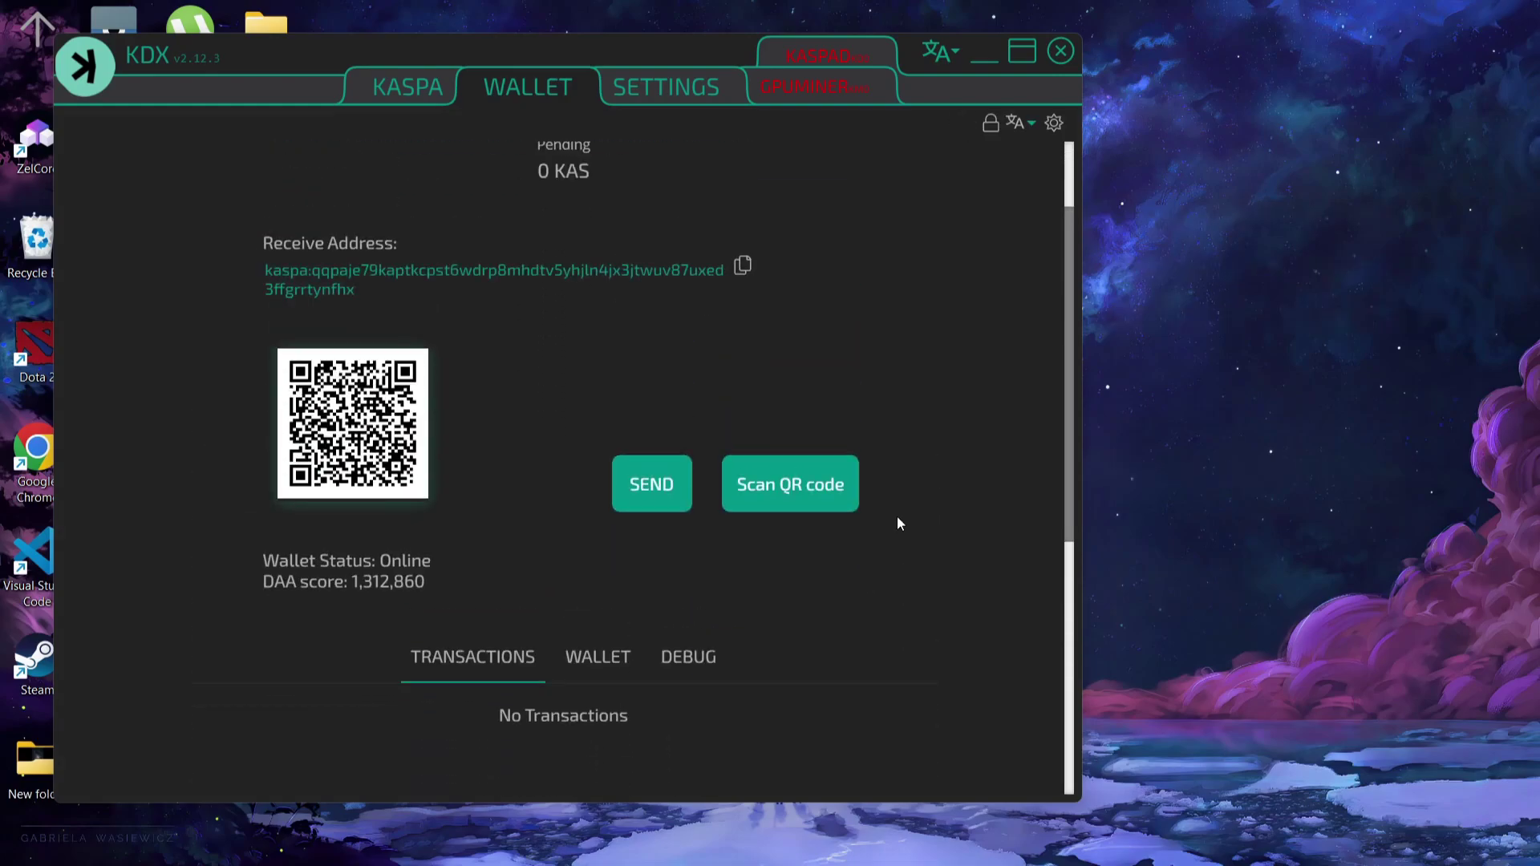
{"action": "scroll", "coordinate": [826, 577], "scroll_direction": "up", "scroll_amount": 1}
{"action": "left_click_drag", "start_coordinate": [318, 593], "coordinate": [557, 616]}
{"action": "scroll", "coordinate": [526, 610], "scroll_direction": "up", "scroll_amount": 2}
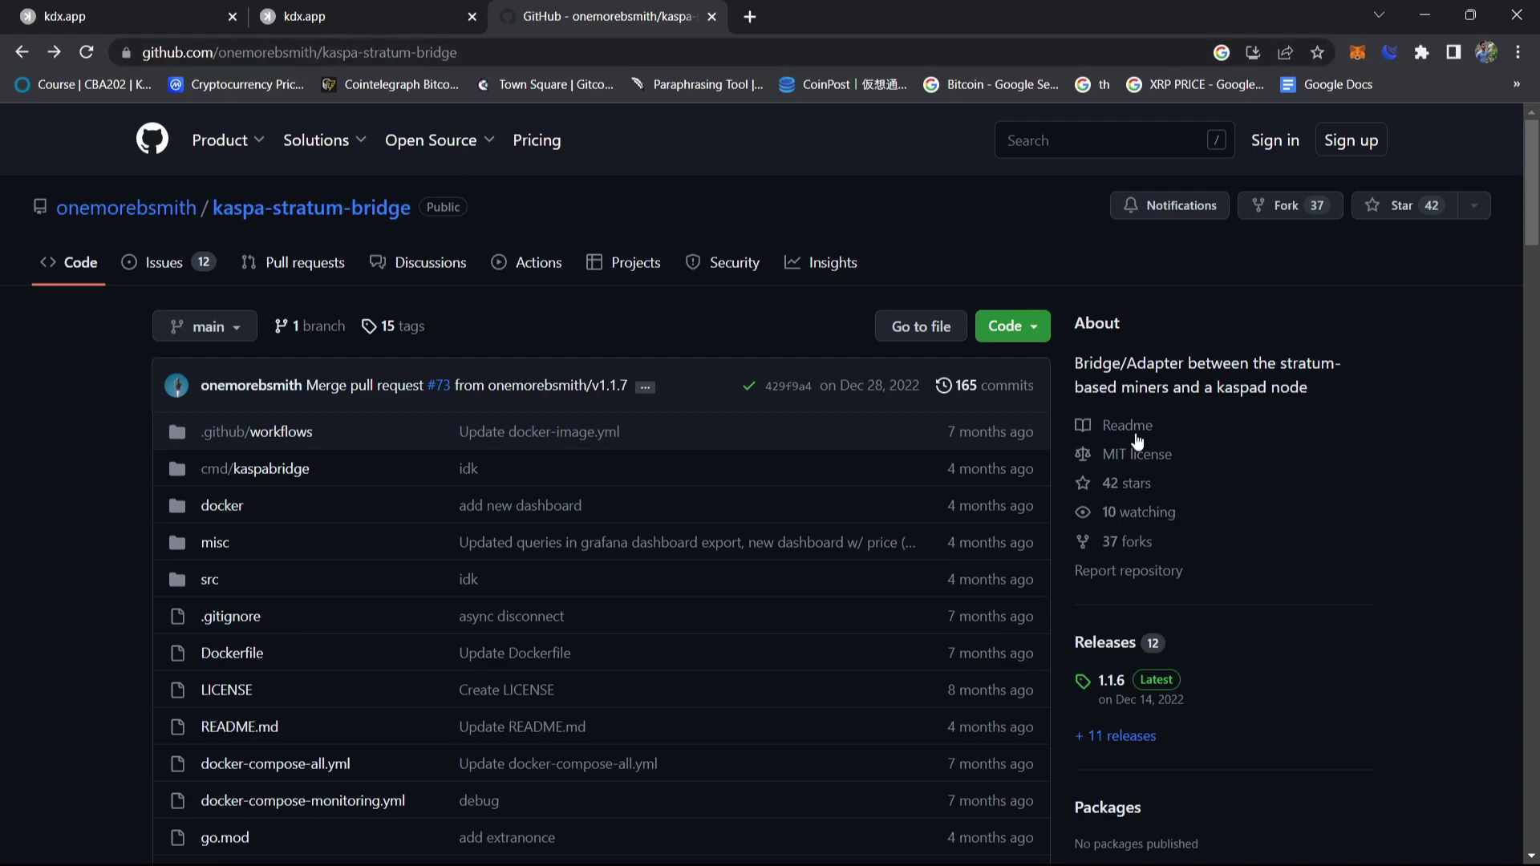
- Download ks_bridge-1.1.6.zip from the 1.1.6 release of the kaspa-stratum-bridge repository on GitHub
{"action": "scroll", "coordinate": [1219, 668], "scroll_direction": "down", "scroll_amount": 1}
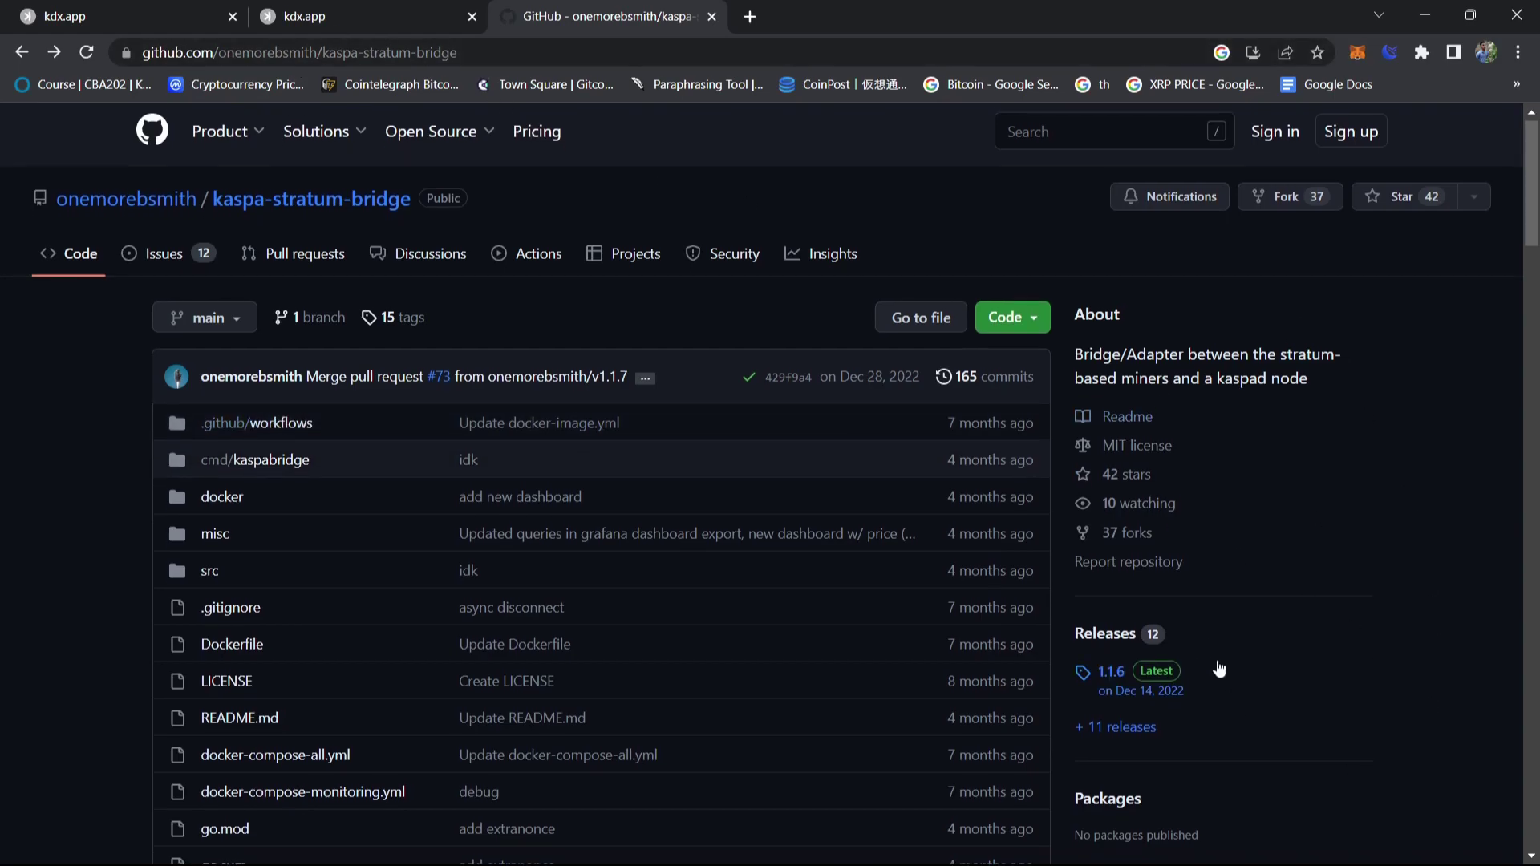
{"action": "left_click", "coordinate": [1115, 633]}
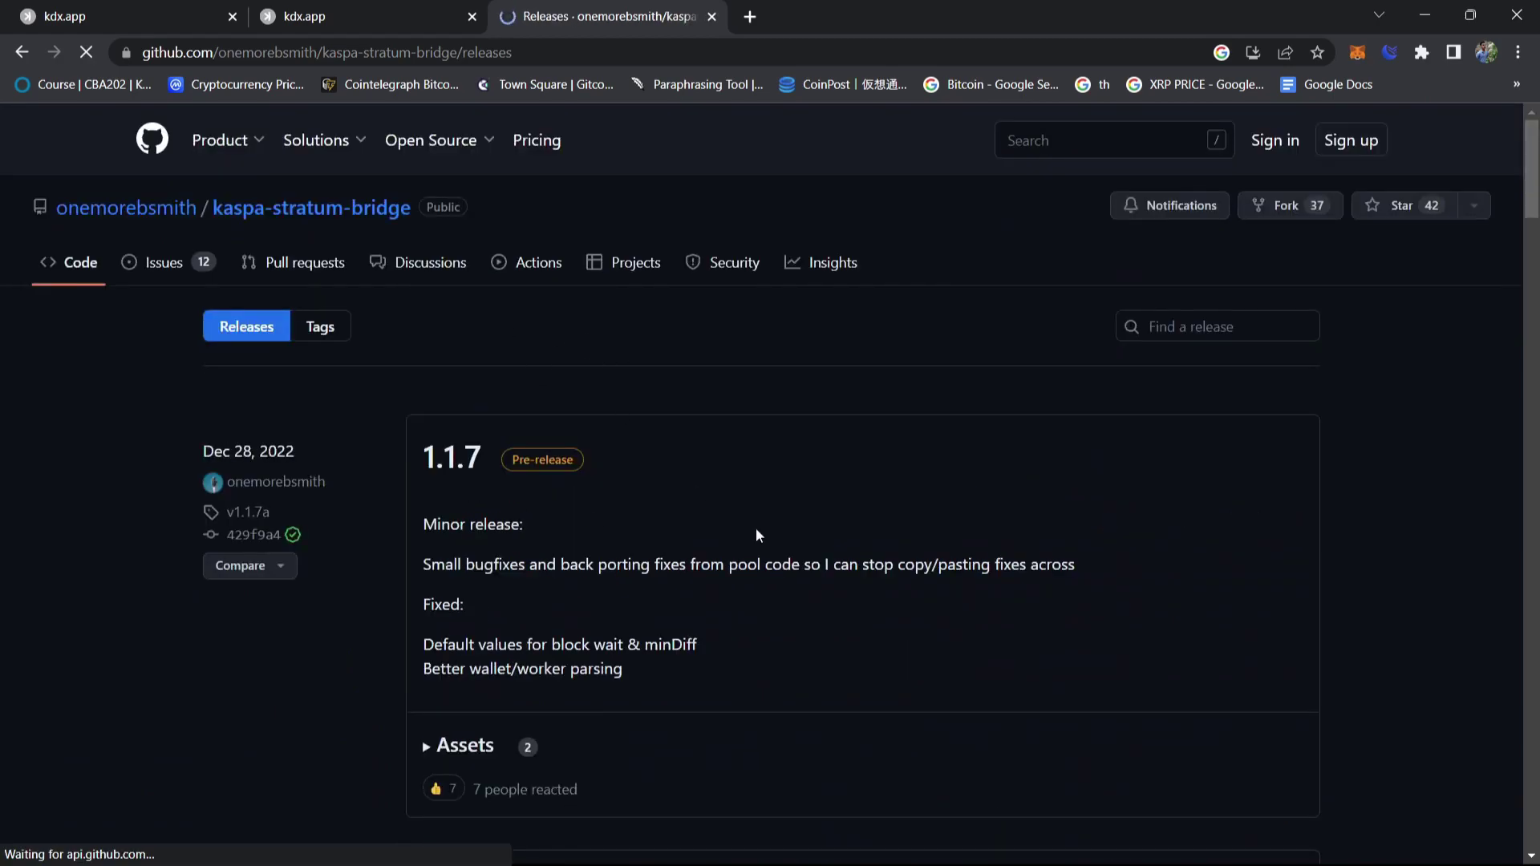
{"action": "scroll", "coordinate": [488, 378], "scroll_direction": "down", "scroll_amount": 2}
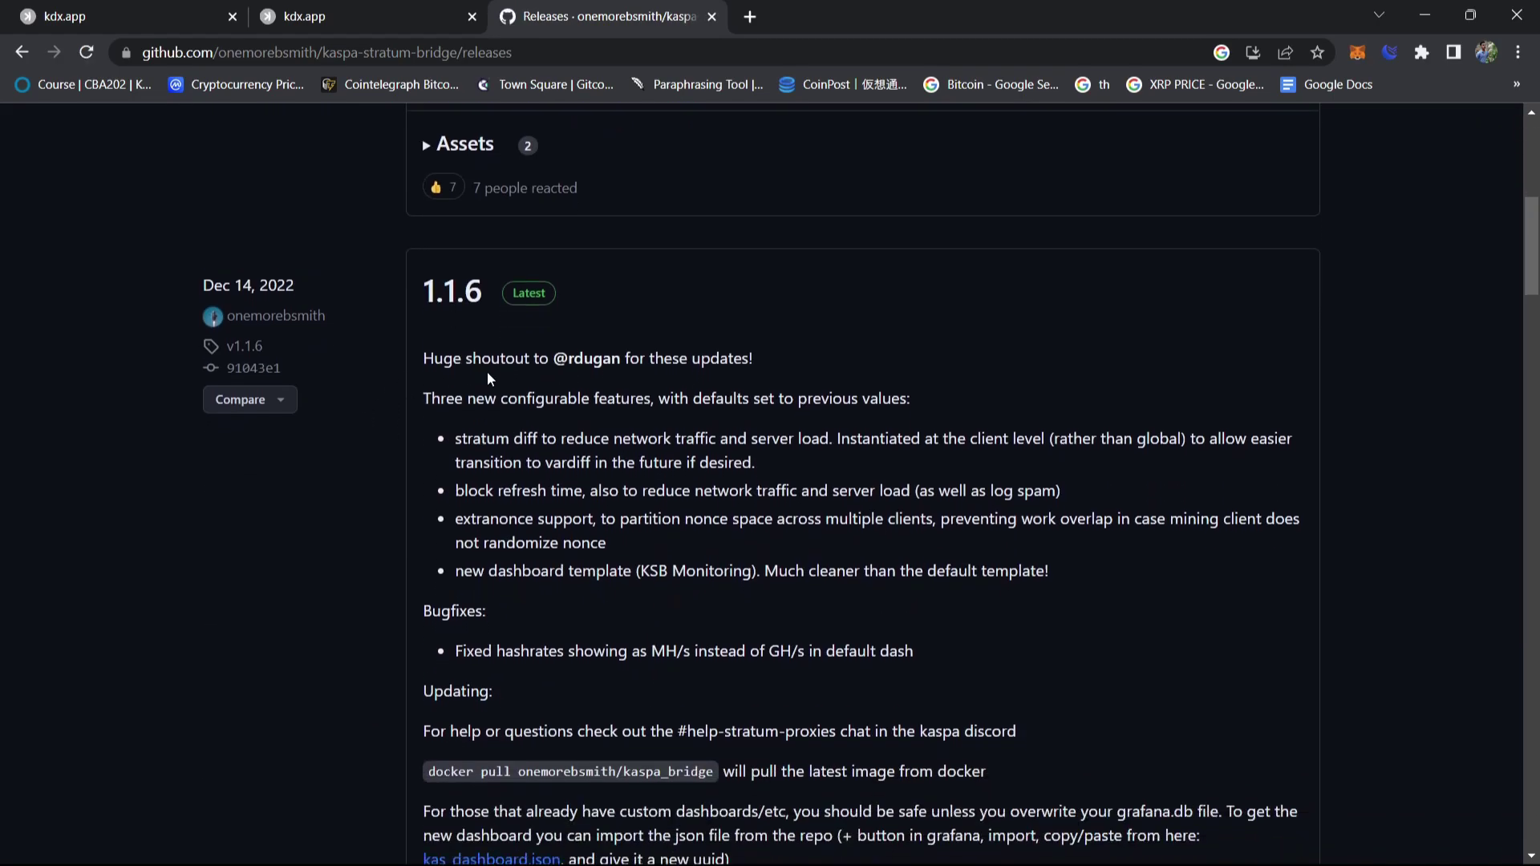
{"action": "scroll", "coordinate": [487, 372], "scroll_direction": "down", "scroll_amount": 4}
{"action": "scroll", "coordinate": [642, 617], "scroll_direction": "down", "scroll_amount": 4}
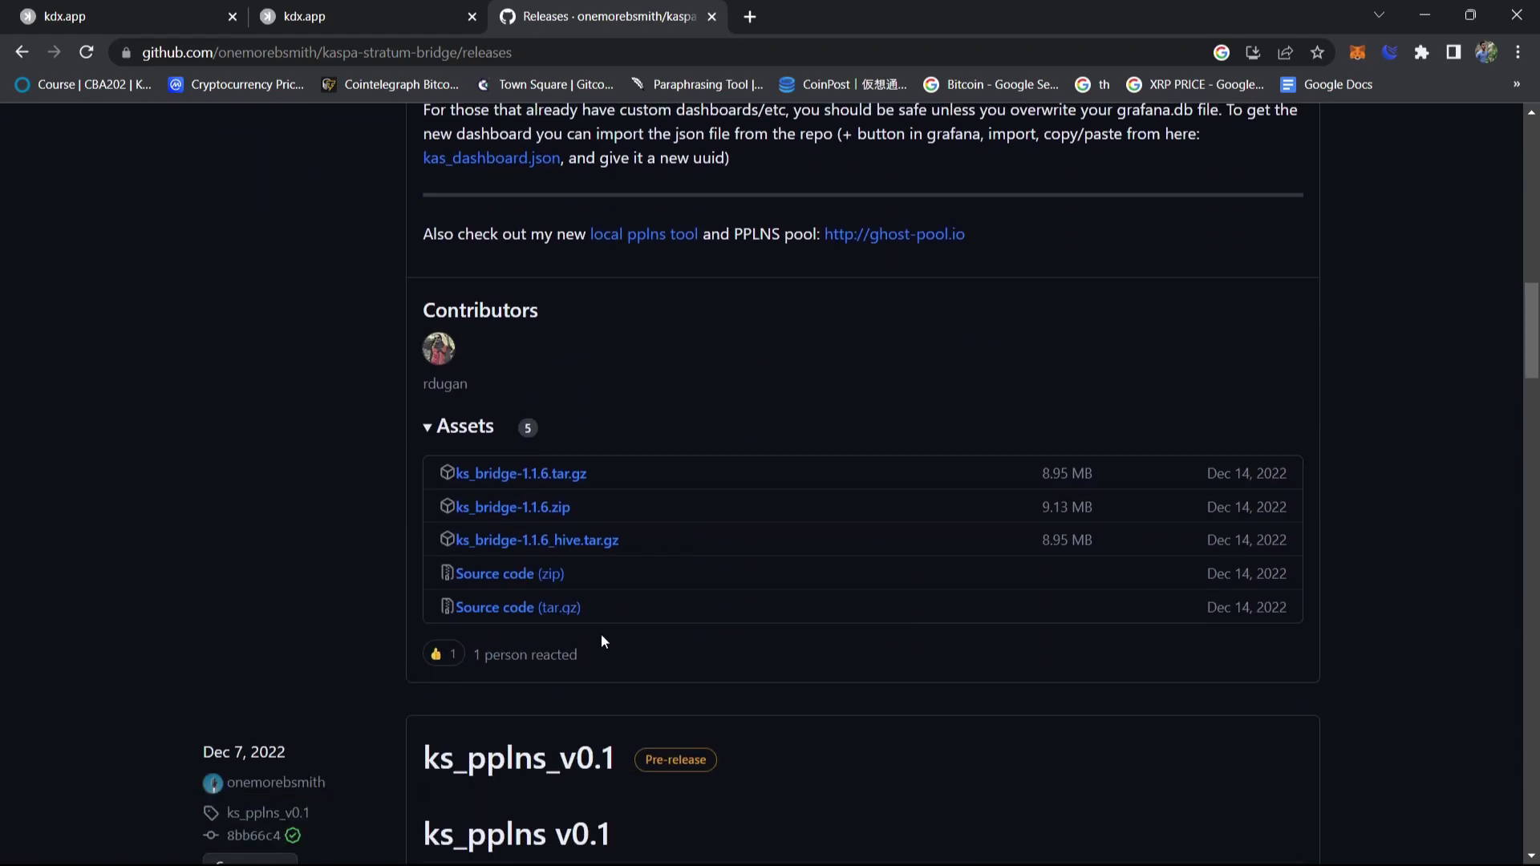
{"action": "left_click", "coordinate": [545, 516]}
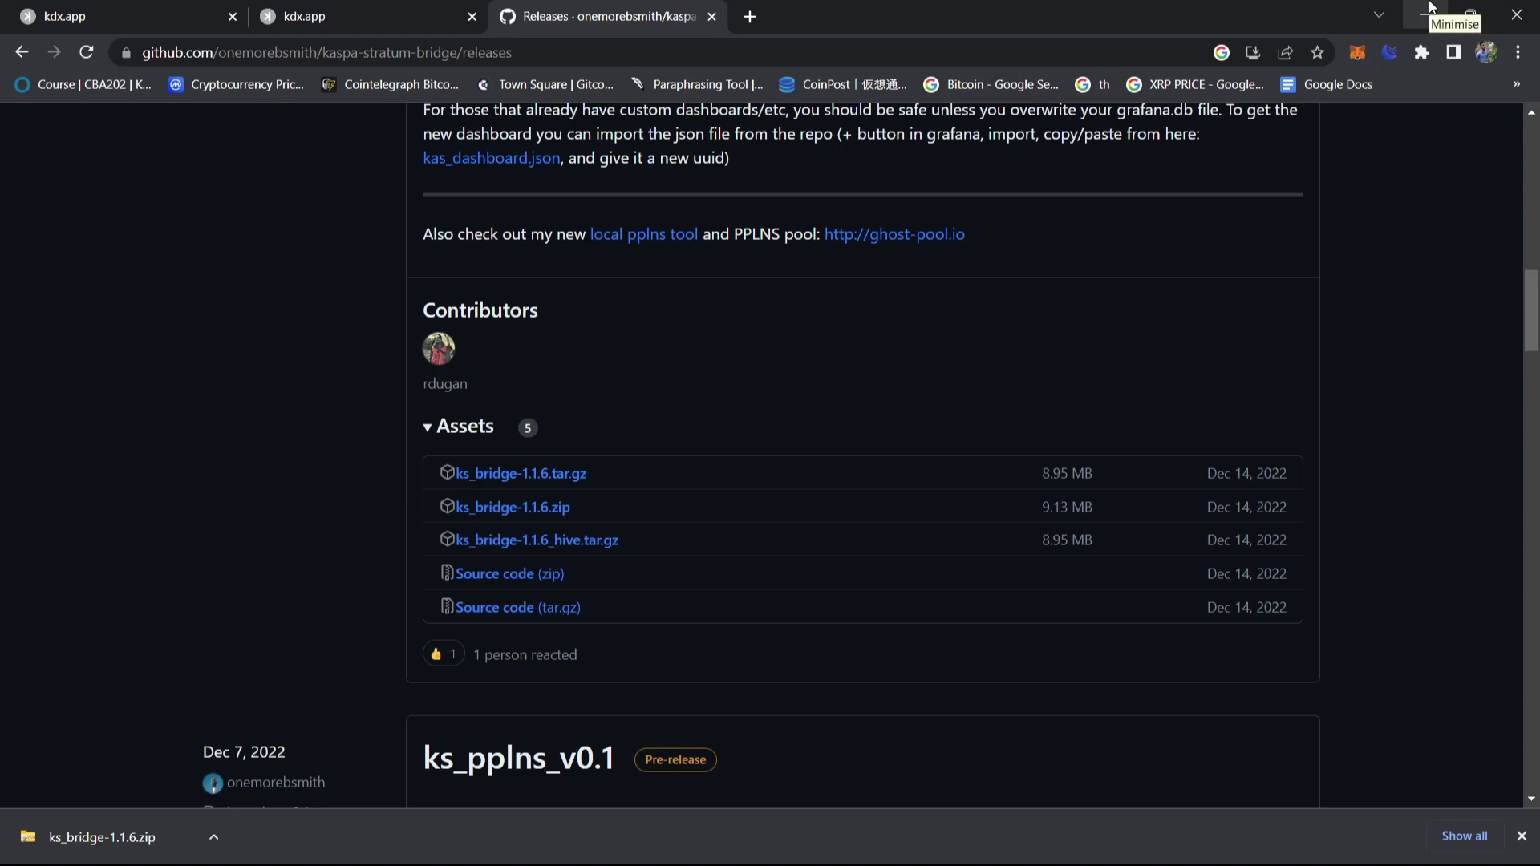
- Switch to Windows Settings and look up the IPv4 address in the connected WiFi network's properties
{"action": "mouse_move", "coordinate": [698, 844]}
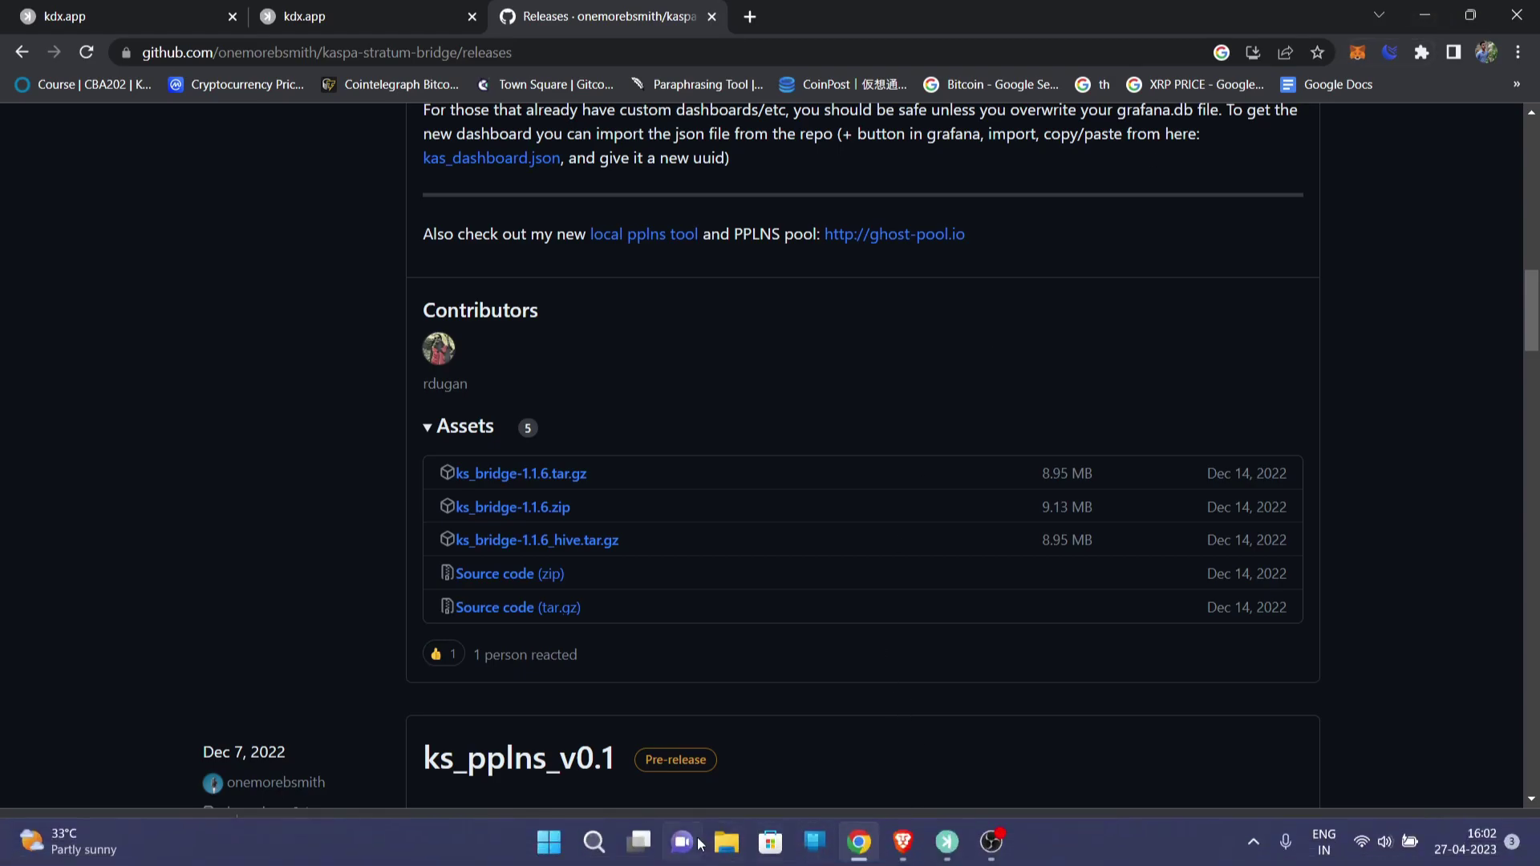
{"action": "left_click", "coordinate": [598, 850]}
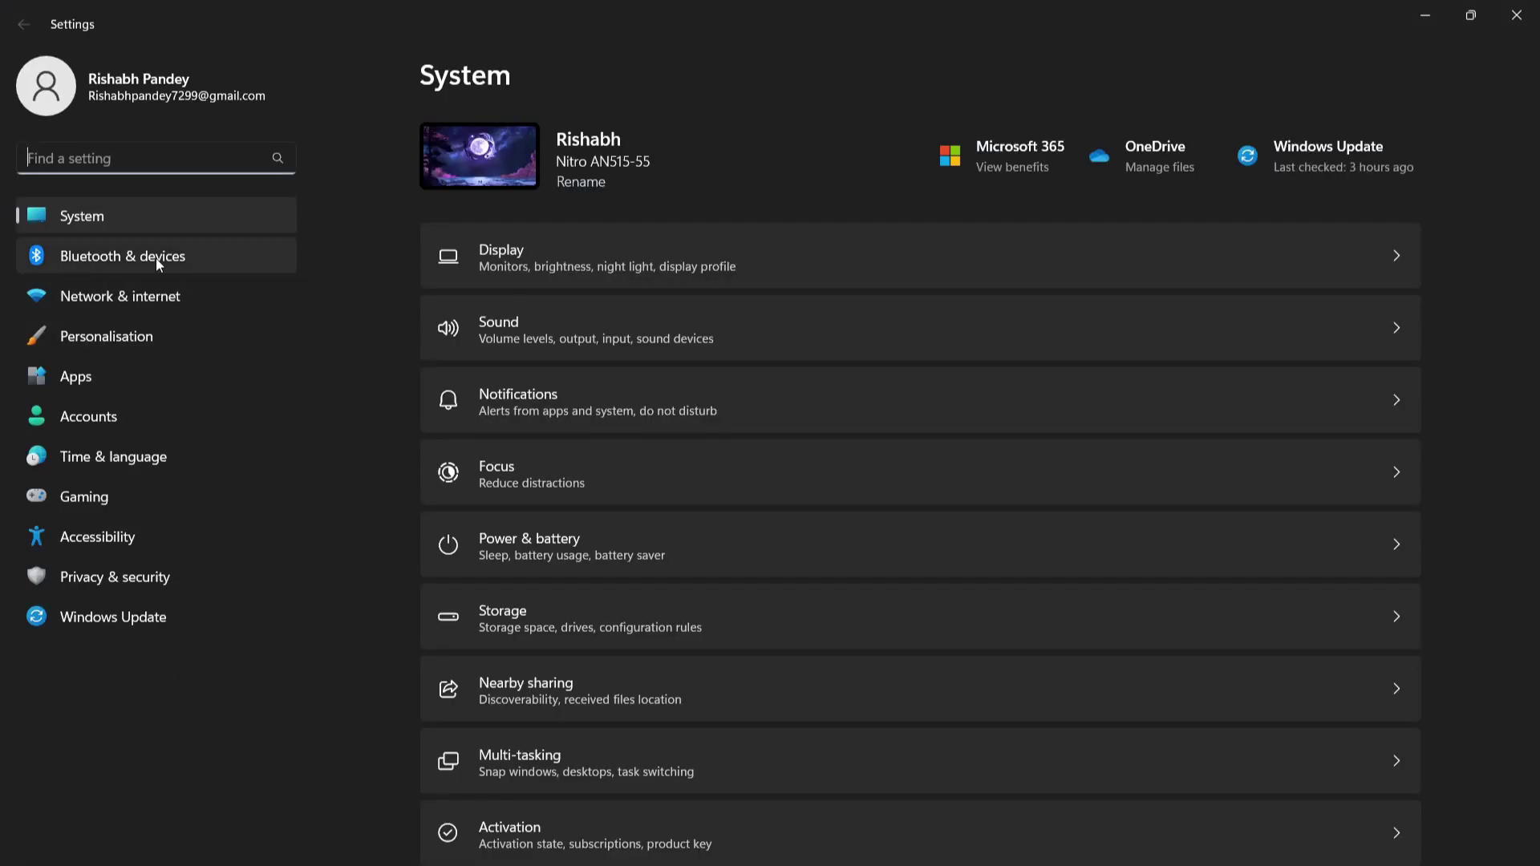
{"action": "left_click", "coordinate": [169, 310]}
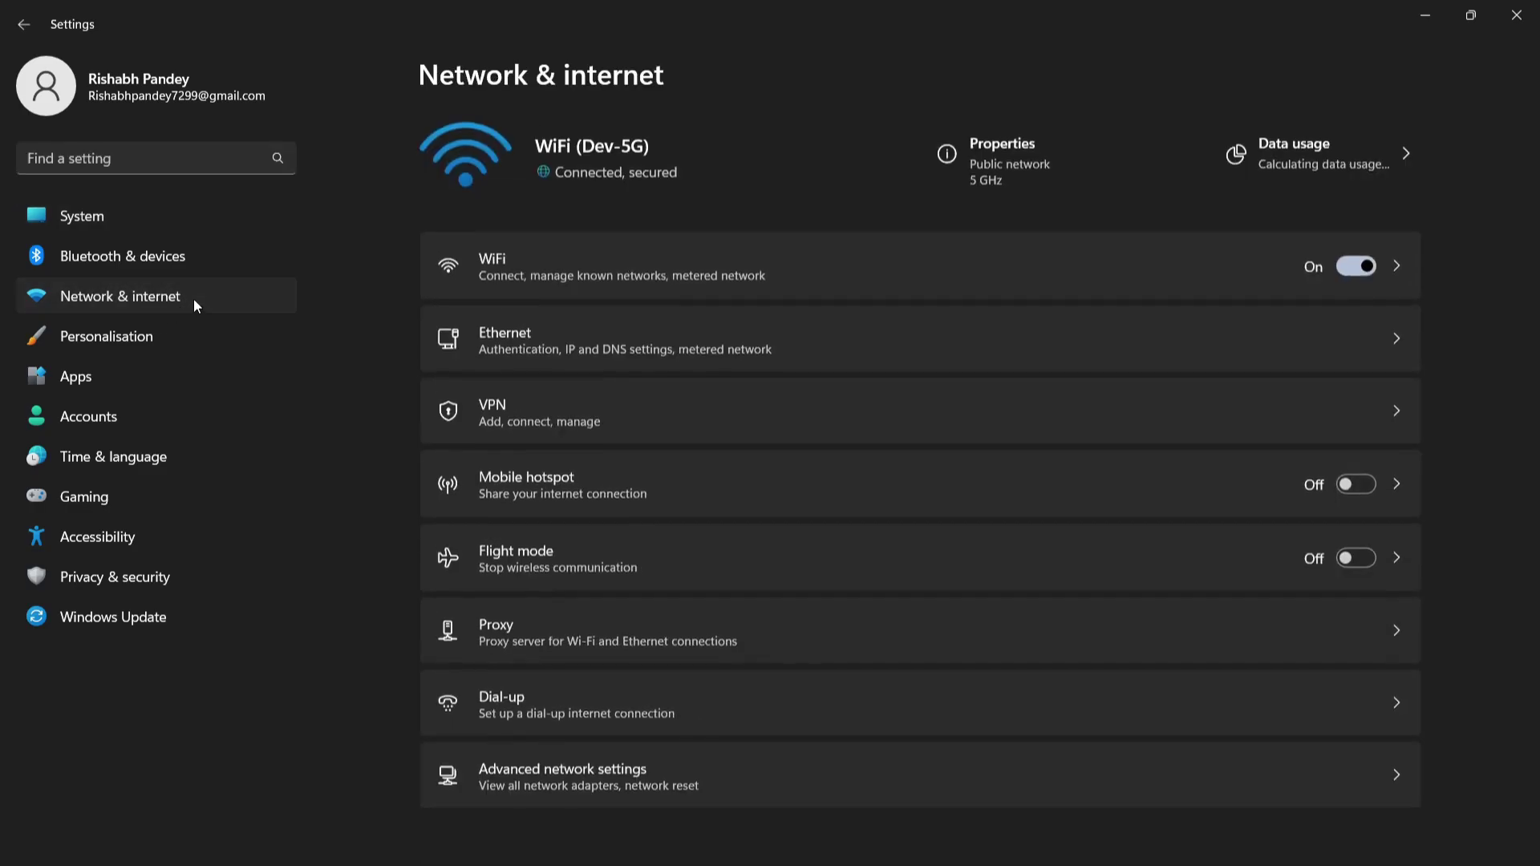
{"action": "left_click", "coordinate": [699, 277]}
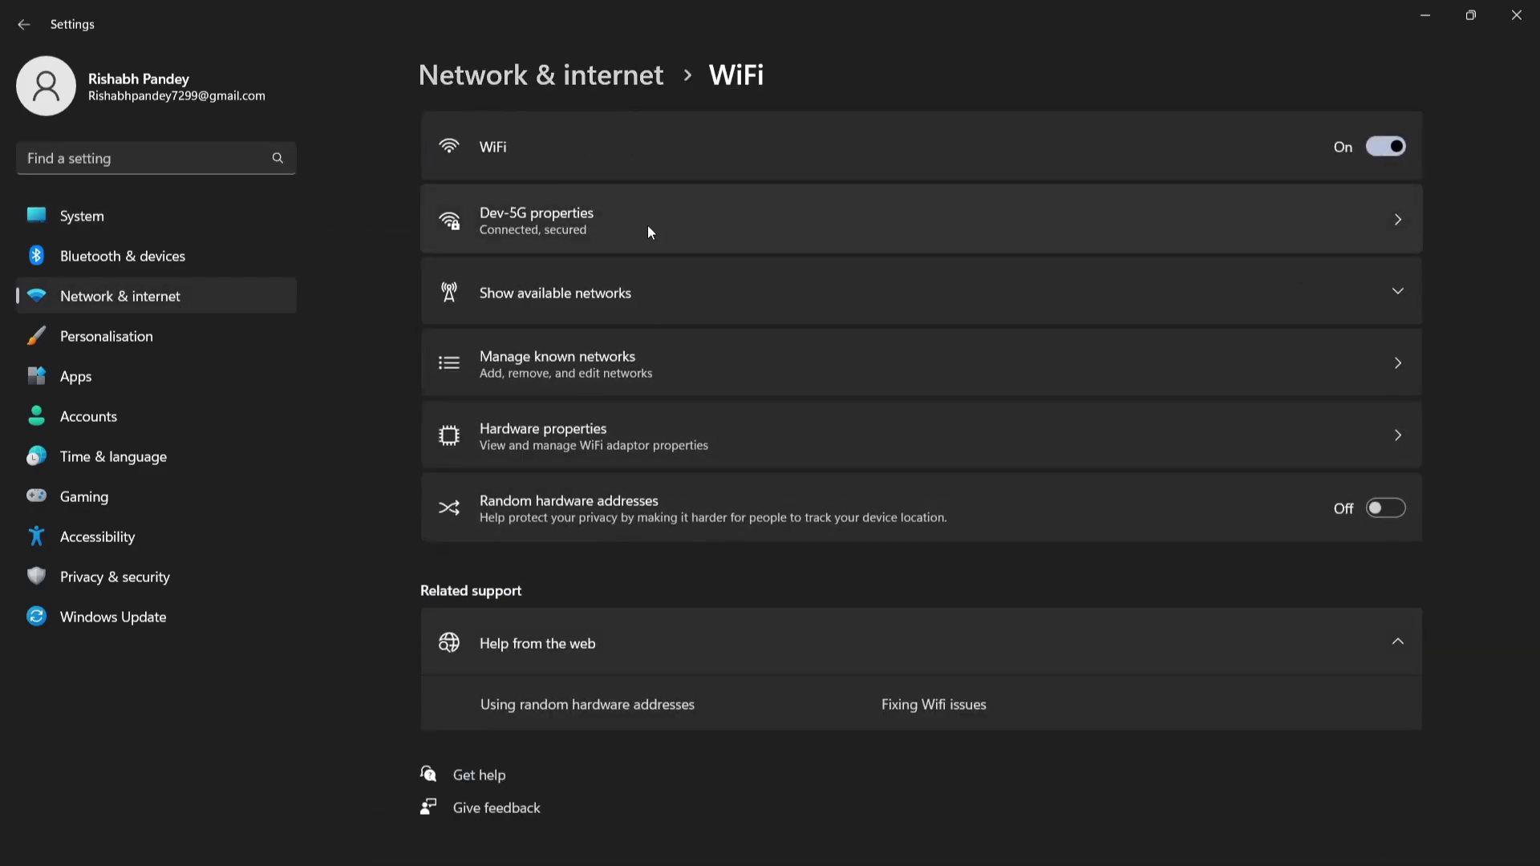
{"action": "left_click", "coordinate": [648, 233]}
{"action": "scroll", "coordinate": [758, 411], "scroll_direction": "down", "scroll_amount": 5}
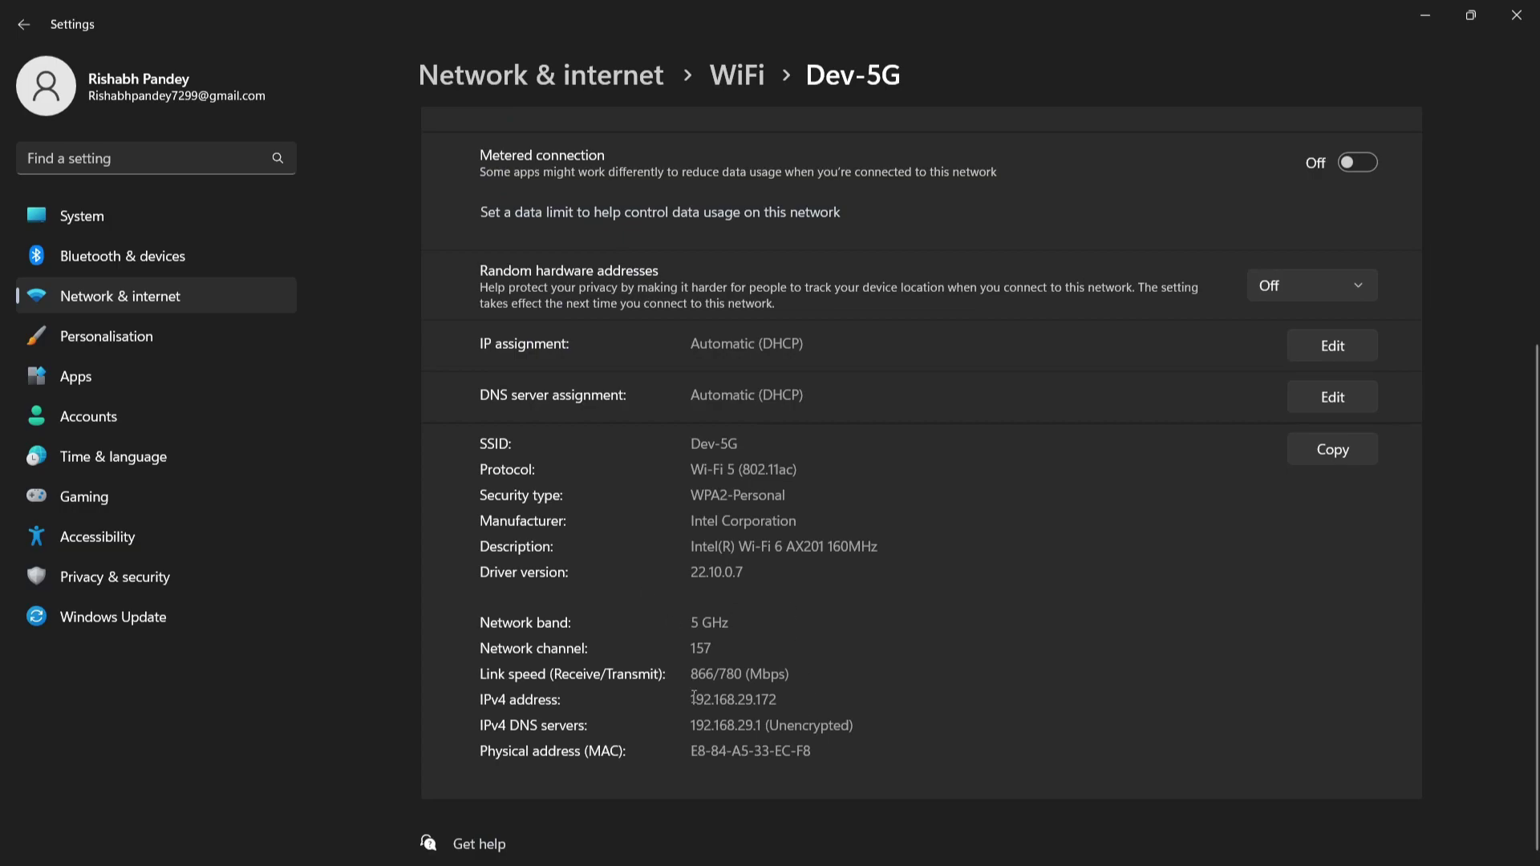
{"action": "left_click_drag", "start_coordinate": [695, 695], "coordinate": [790, 699]}
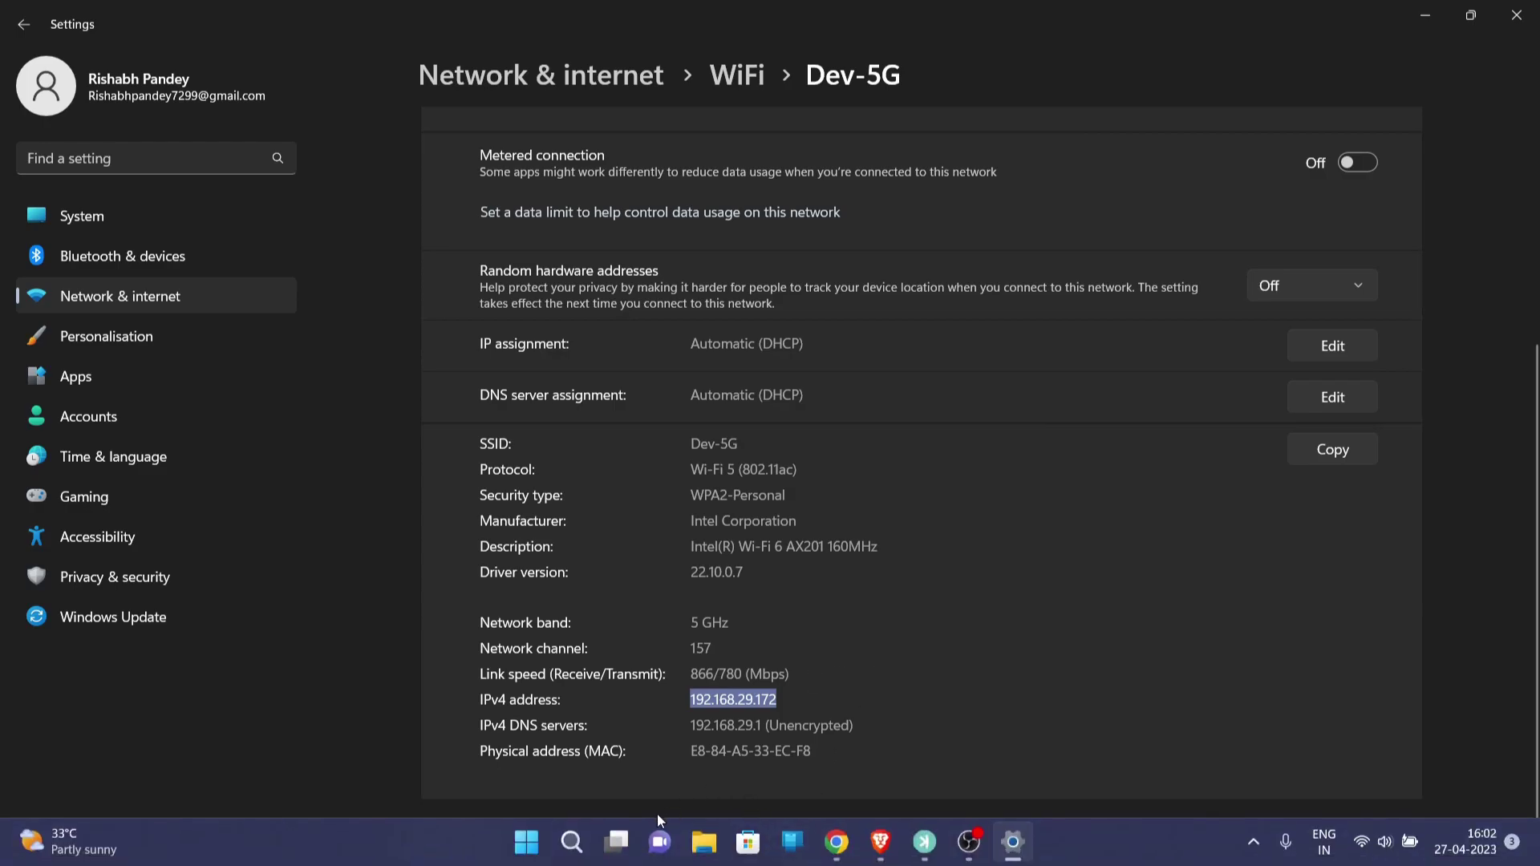
- Look up the computer's network addresses by running ipconfig in Command Prompt, closing the console when done
{"action": "left_click", "coordinate": [572, 842]}
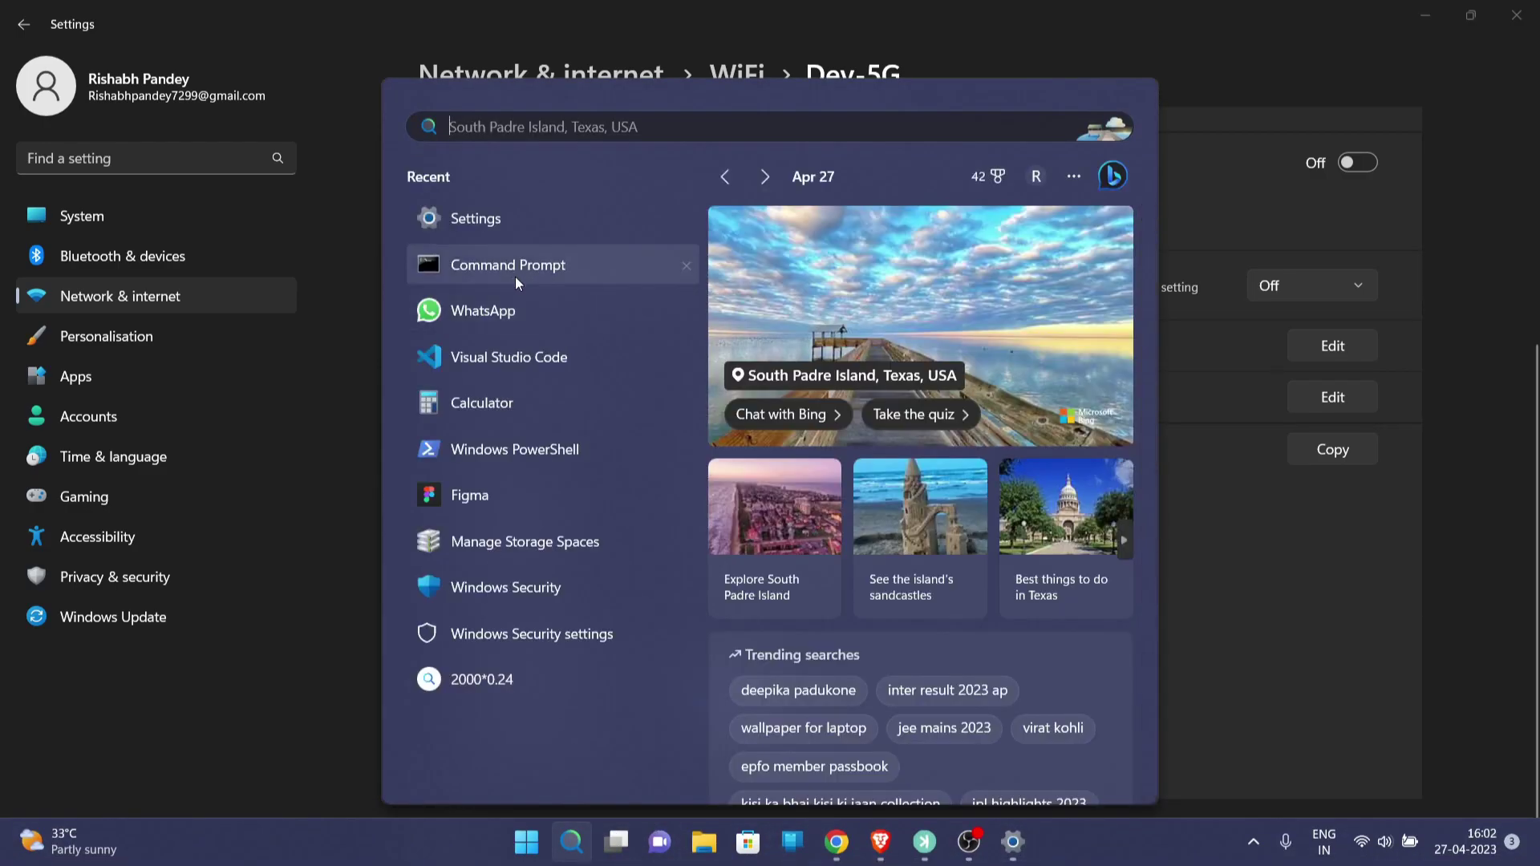
{"action": "key", "text": "Escape"}
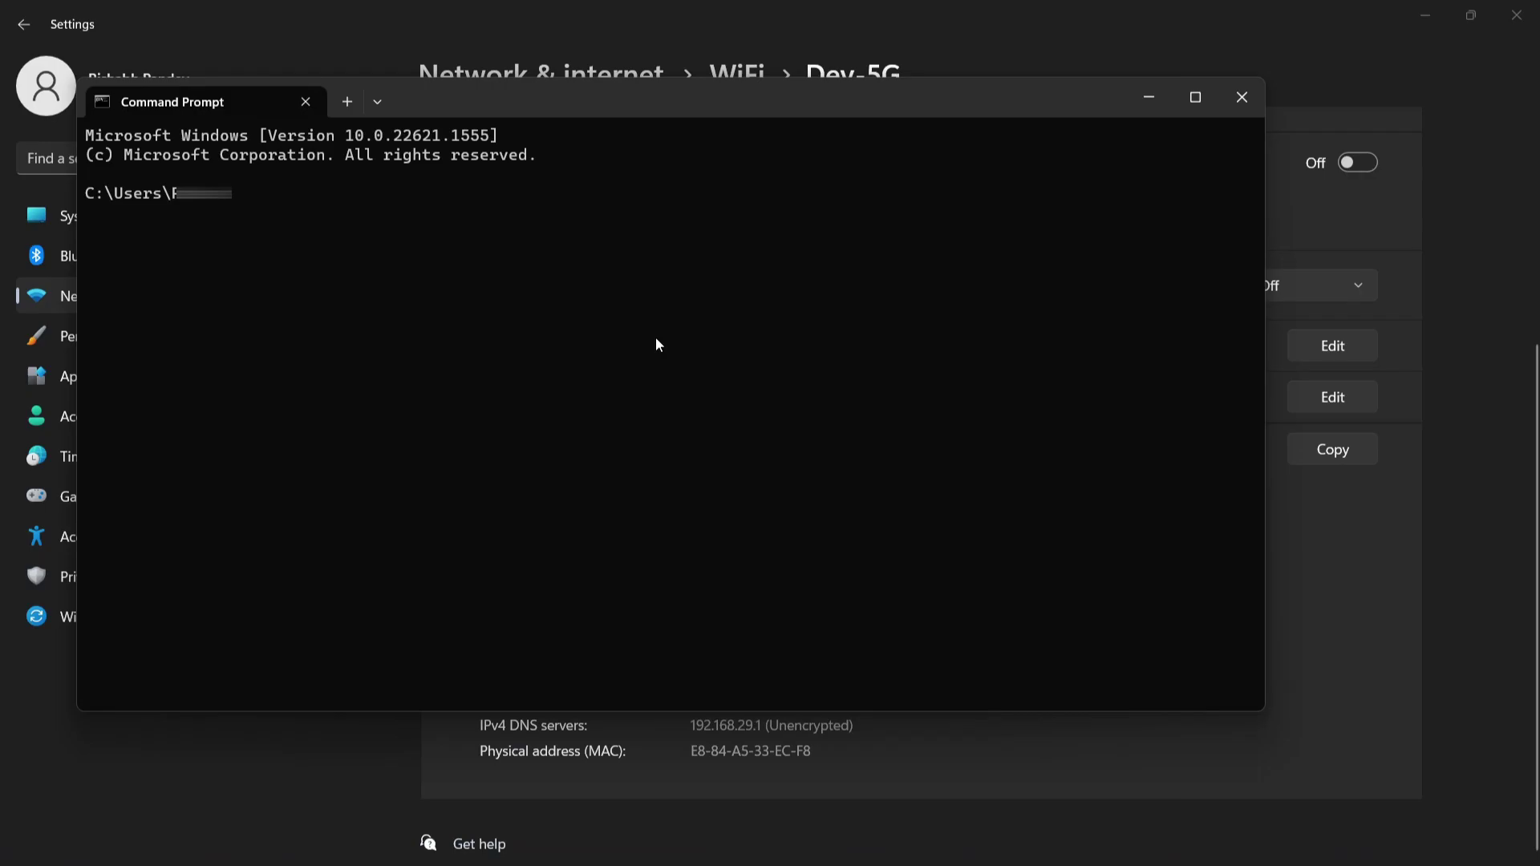
{"action": "type", "text": "nfig"}
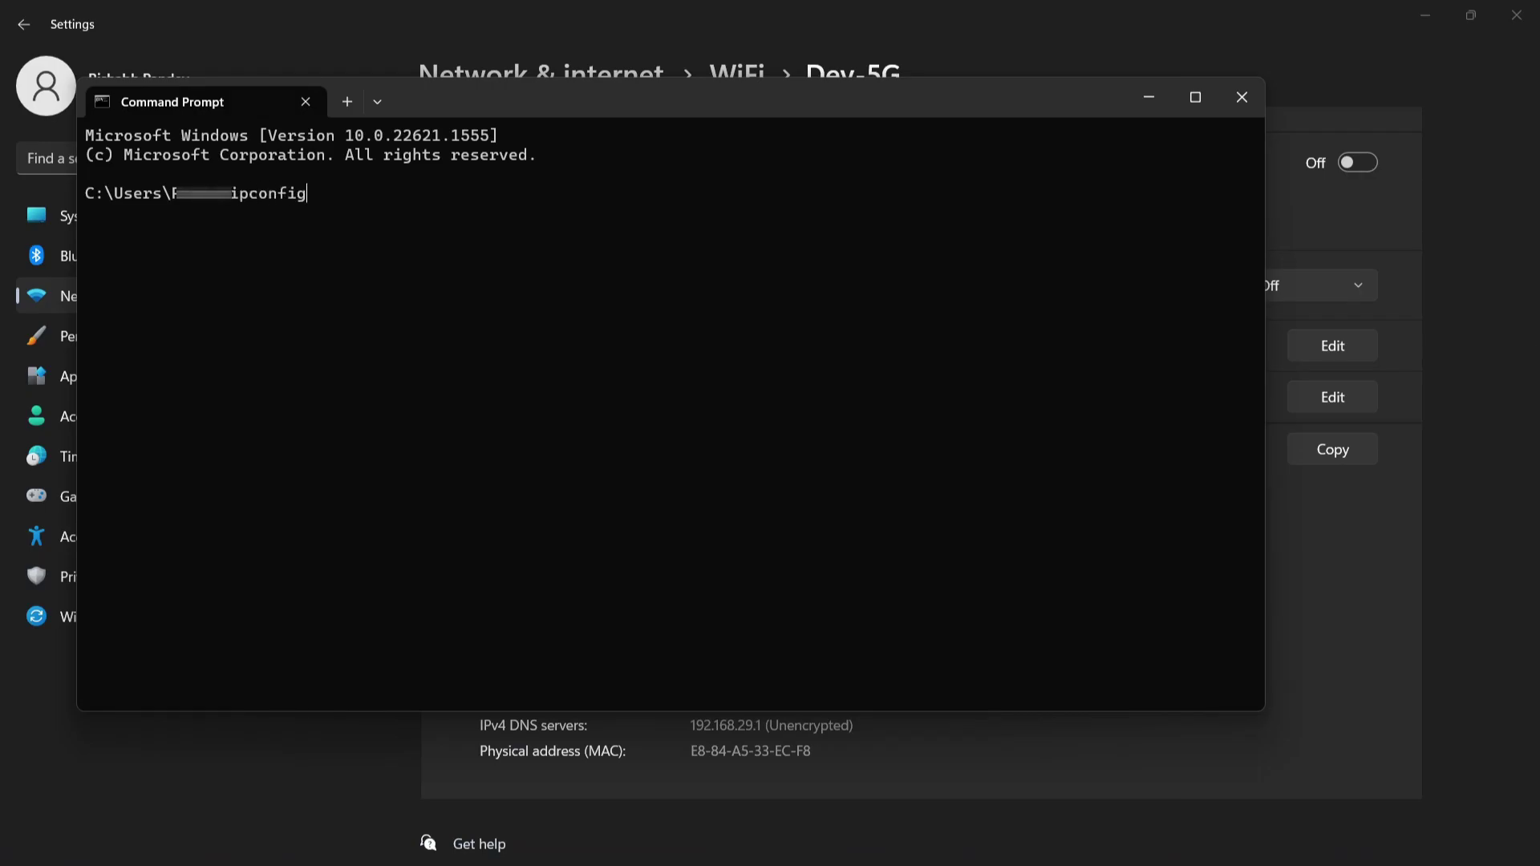
{"action": "key", "text": "Return"}
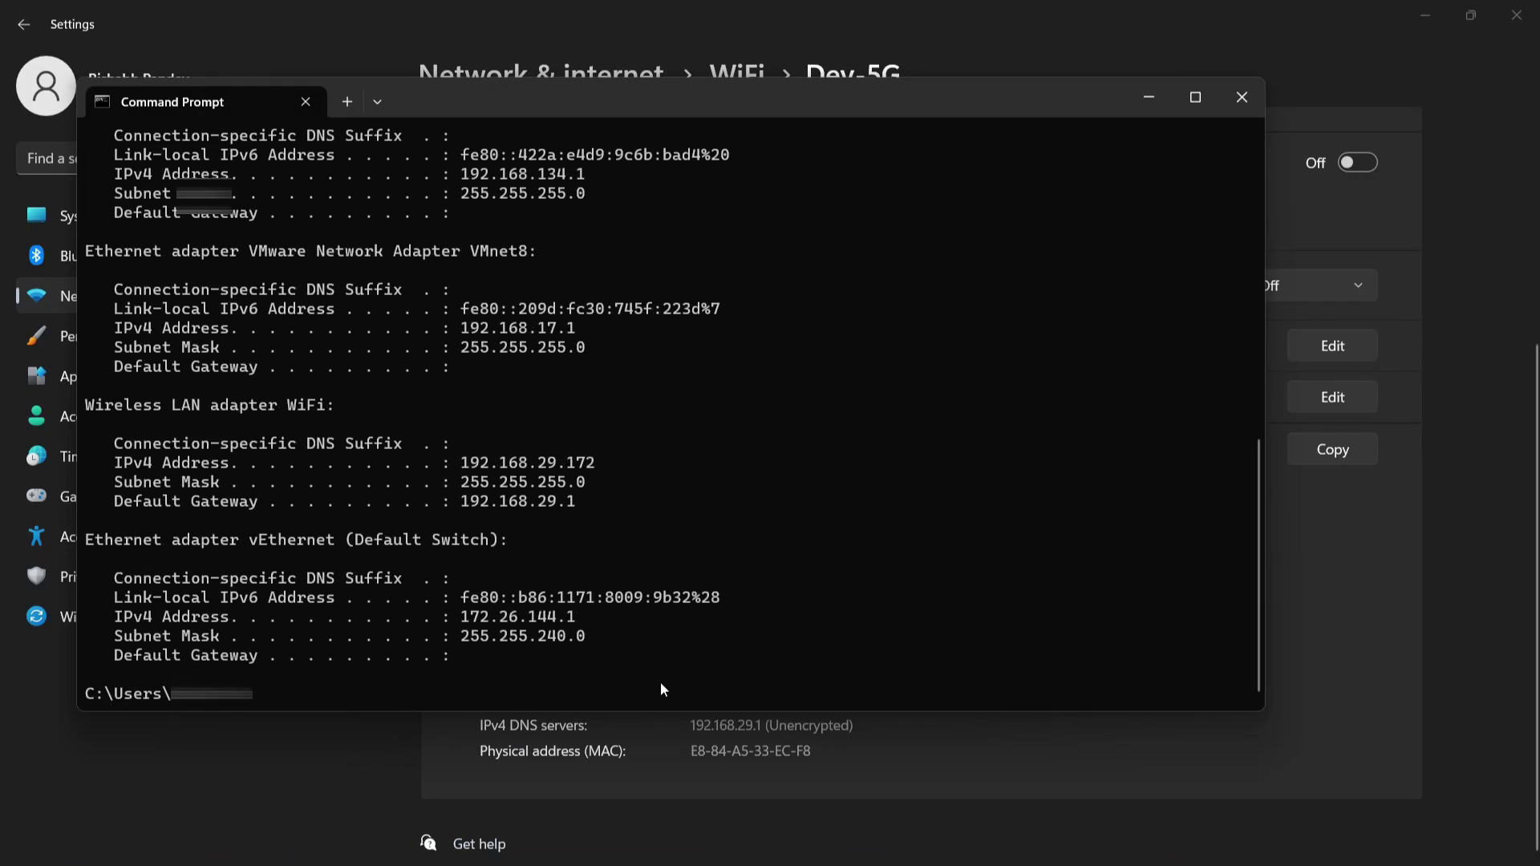
{"action": "left_click", "coordinate": [1241, 97]}
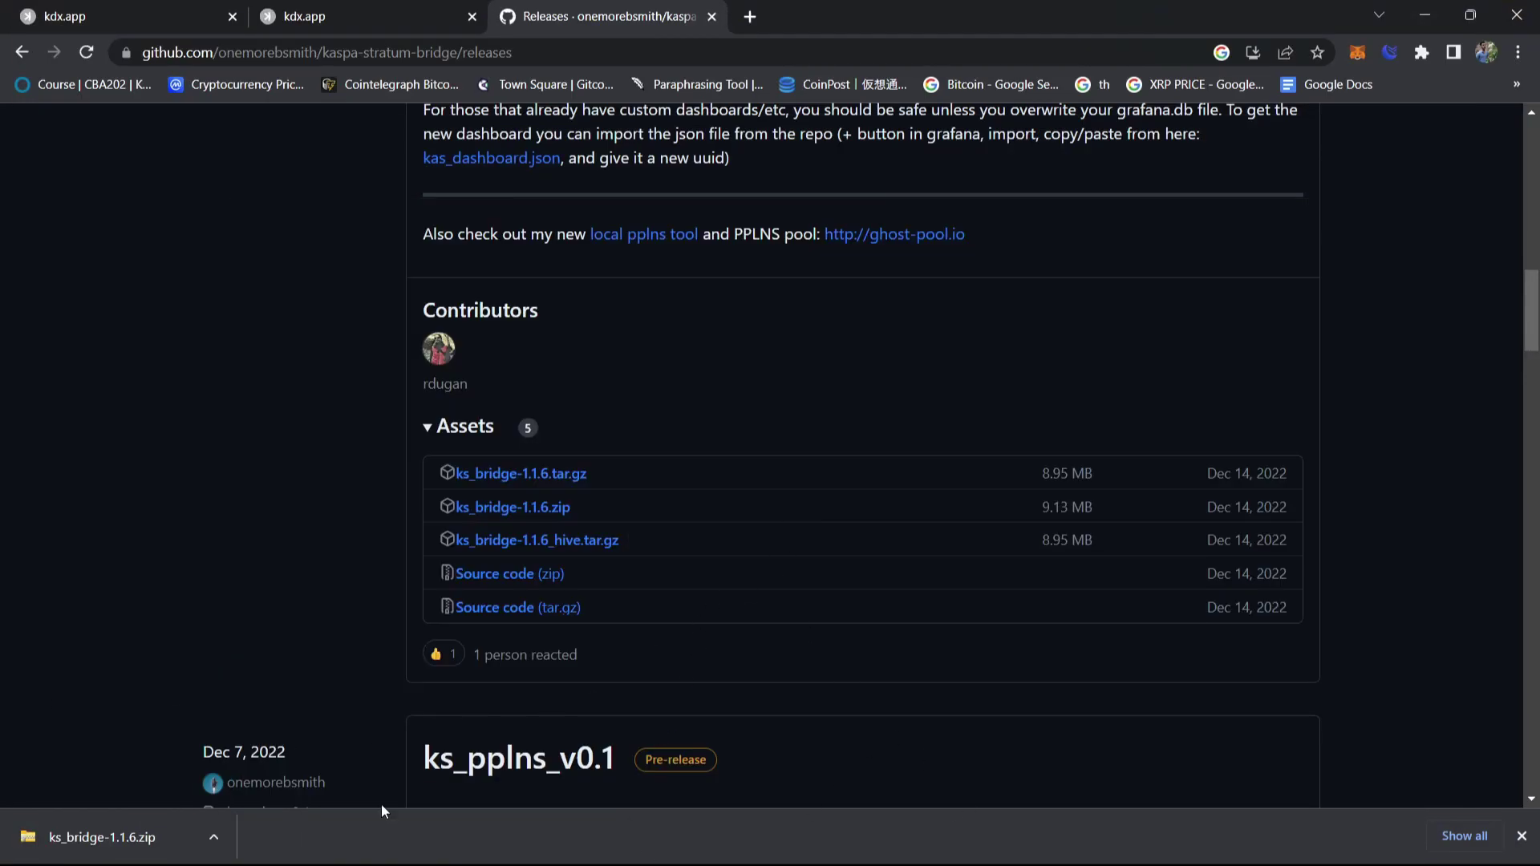
- Place the downloaded ks_bridge-1.1.6.zip in the kaspa node folder on drive D and extract it there
{"action": "left_click", "coordinate": [718, 846]}
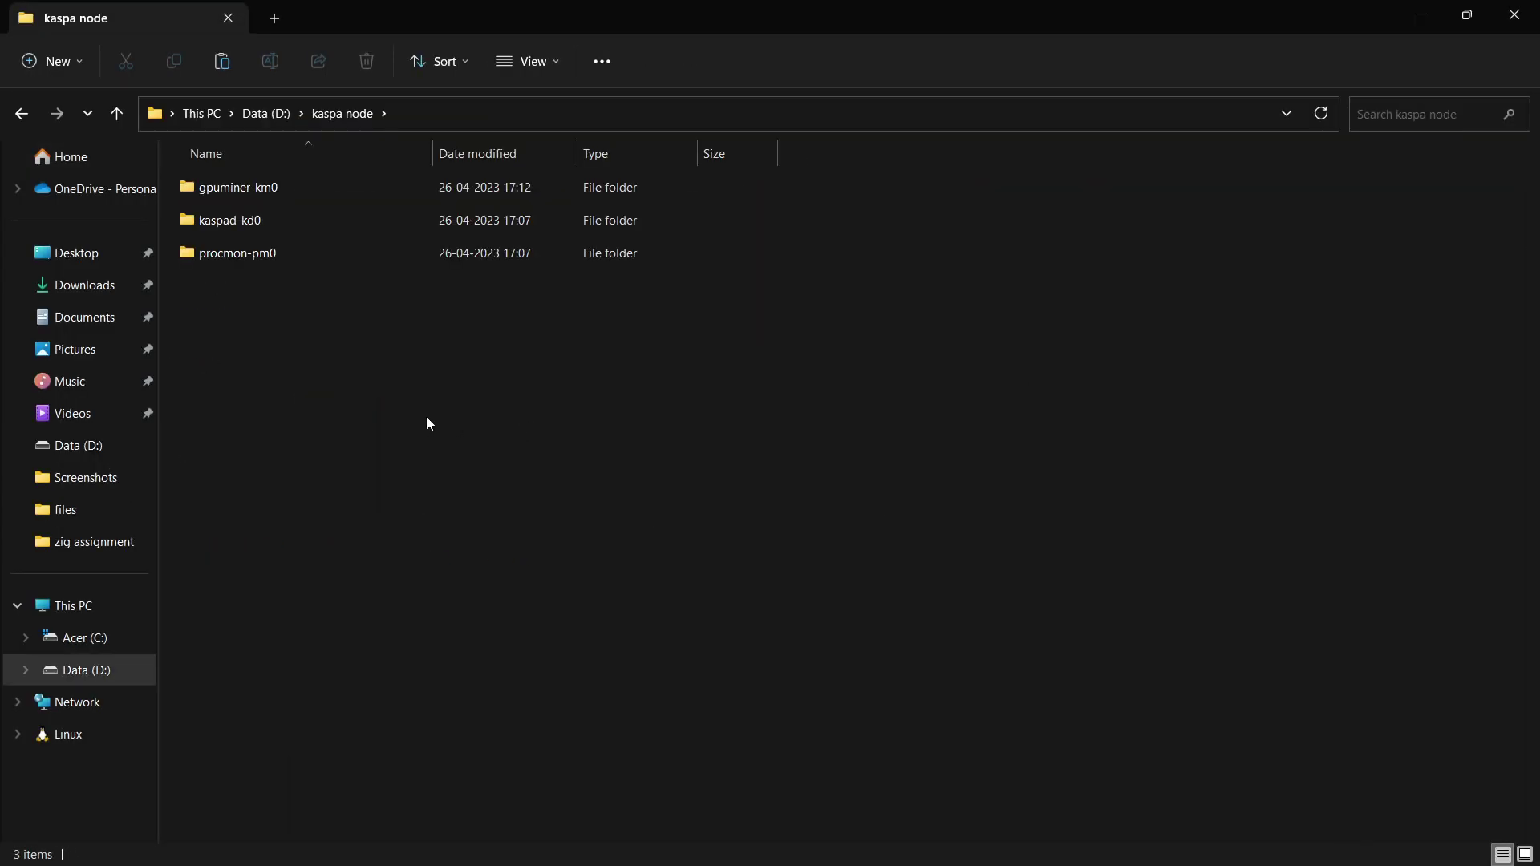
{"action": "right_click", "coordinate": [427, 417]}
{"action": "left_click", "coordinate": [454, 442]}
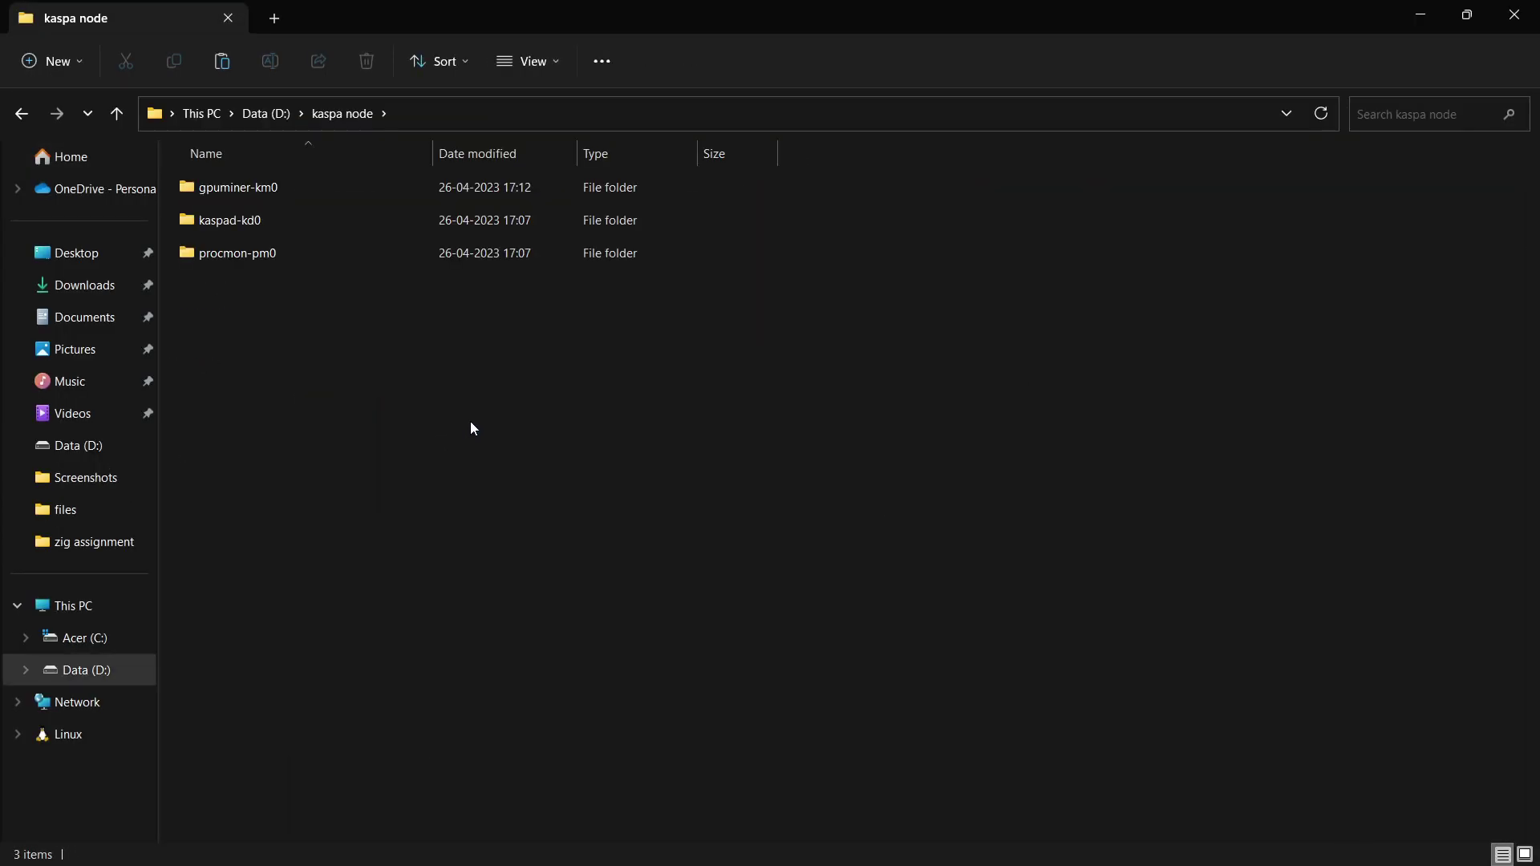
{"action": "left_click", "coordinate": [748, 399]}
{"action": "right_click", "coordinate": [417, 301]}
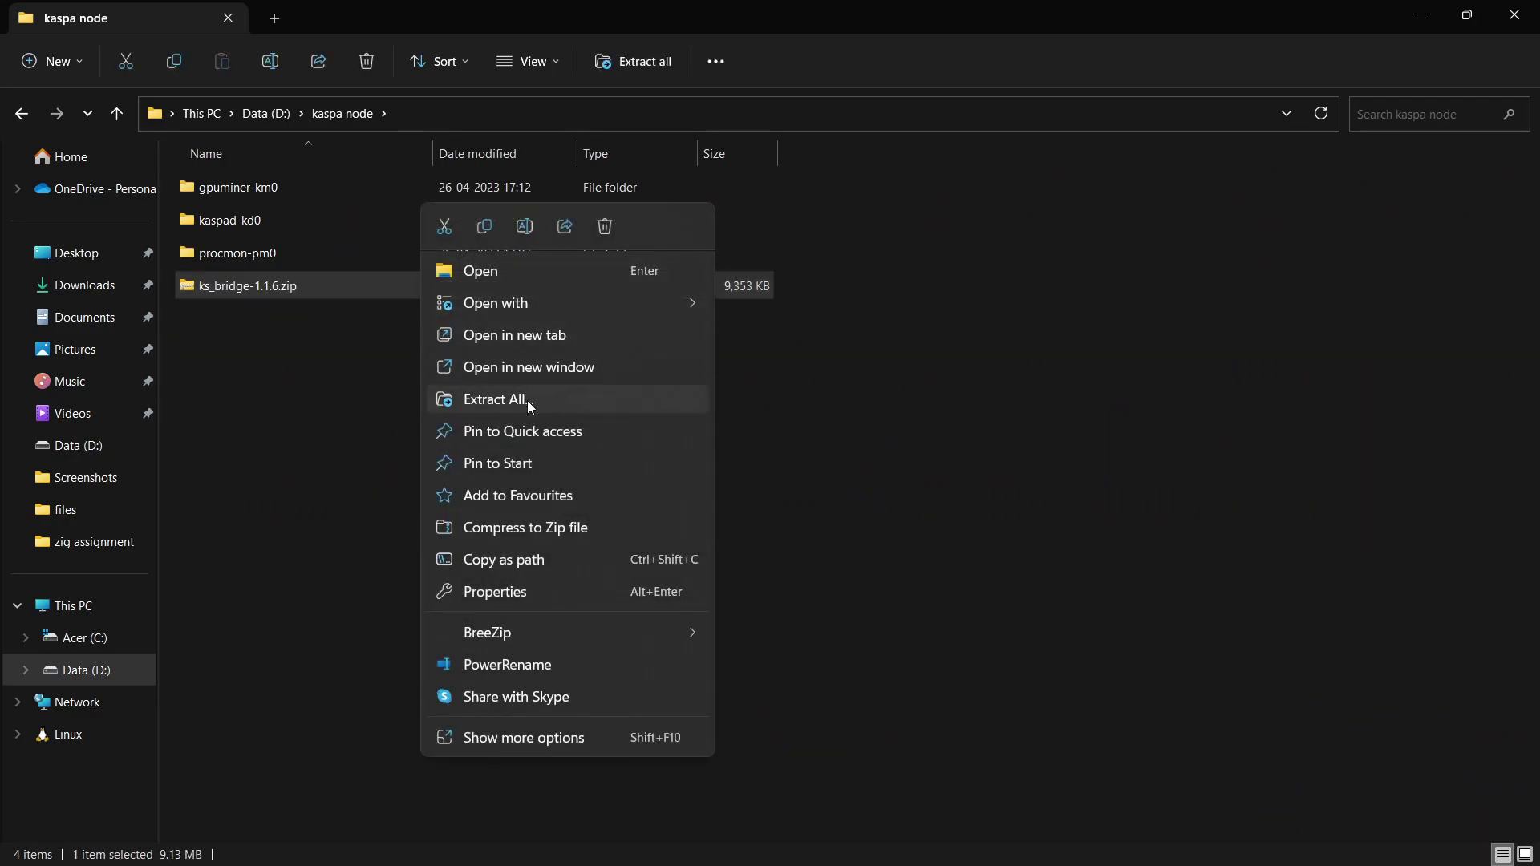
{"action": "left_click", "coordinate": [530, 400]}
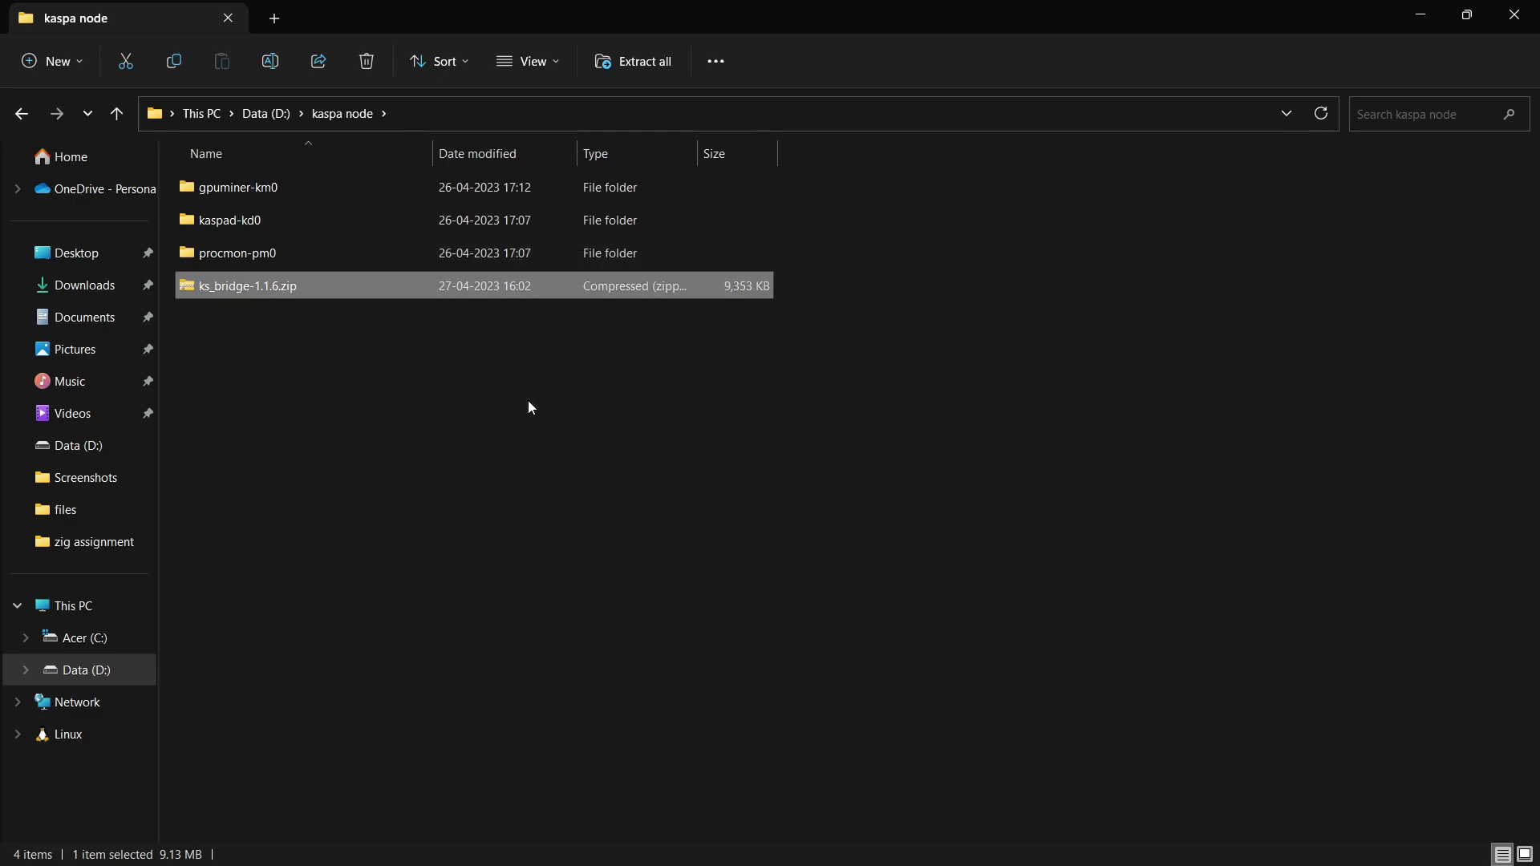
{"action": "left_click", "coordinate": [932, 650]}
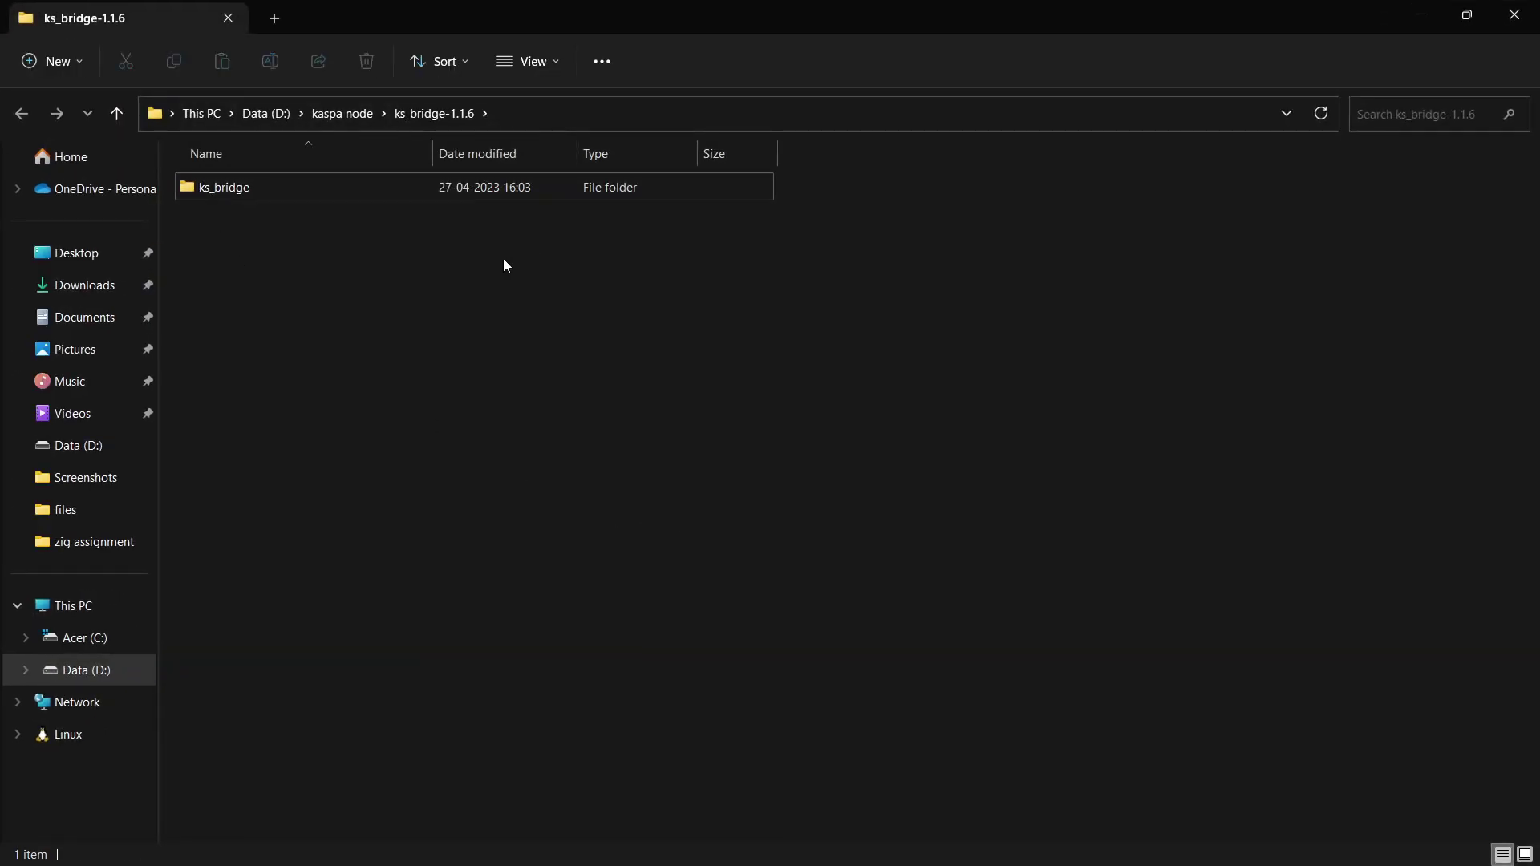
- Open config.yaml from the extracted ks_bridge folder in Notepad
{"action": "double_click", "coordinate": [361, 190]}
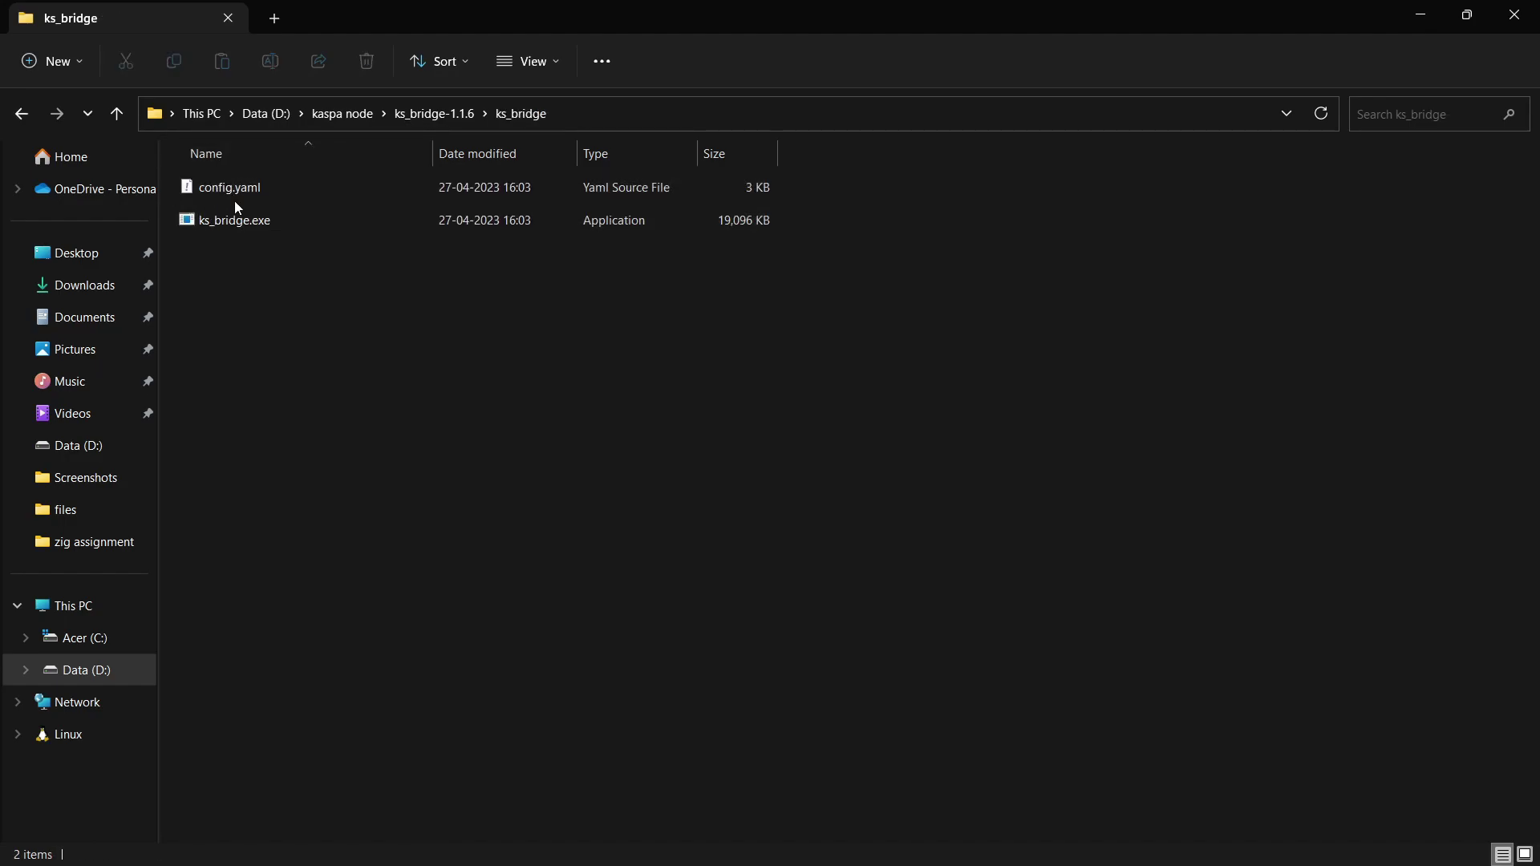
{"action": "left_click", "coordinate": [325, 191]}
{"action": "right_click", "coordinate": [353, 196]}
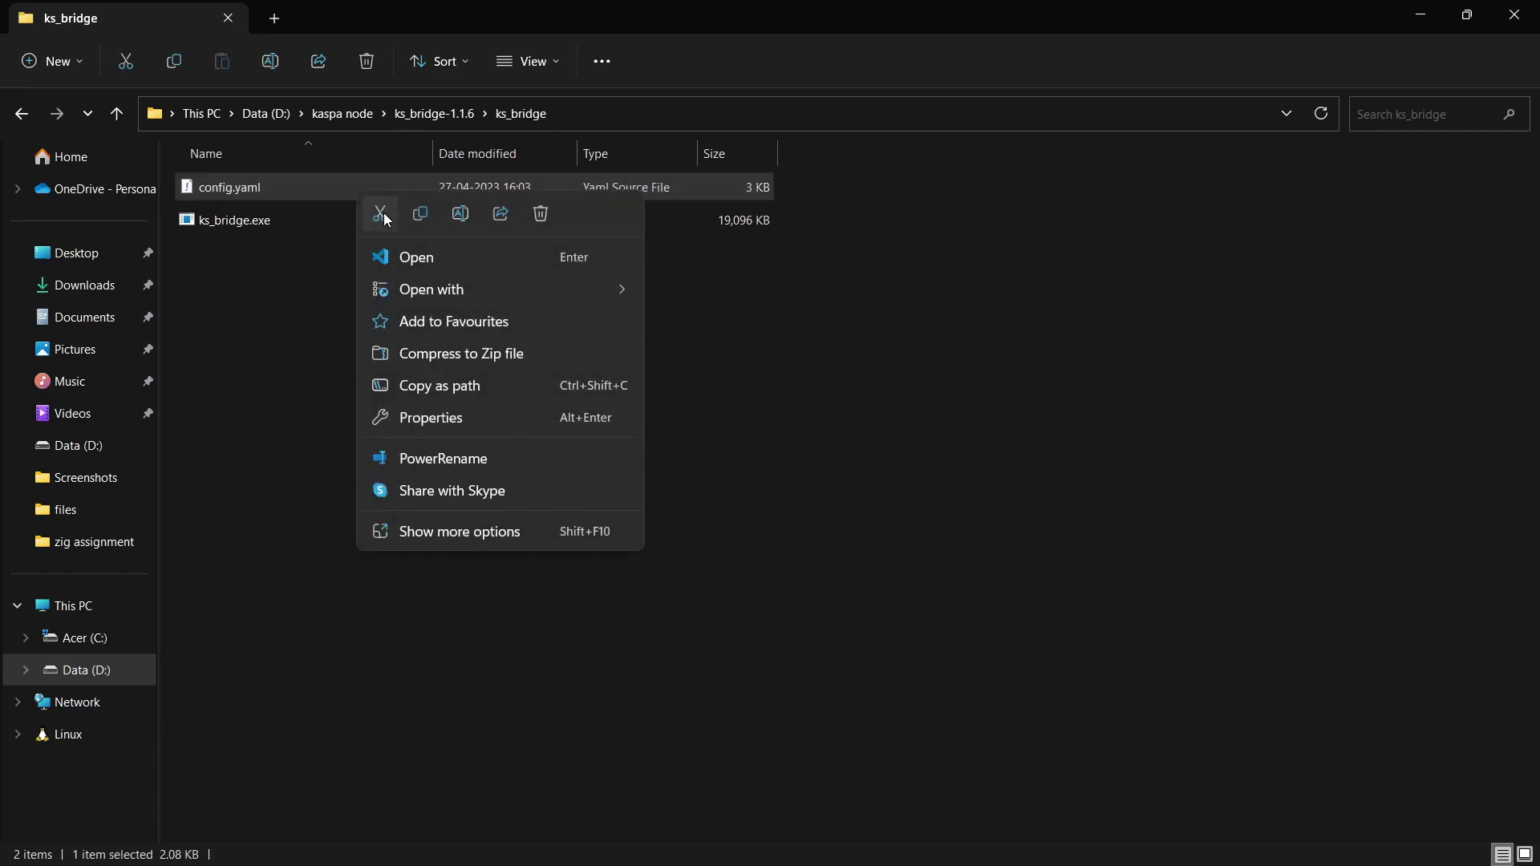
{"action": "mouse_move", "coordinate": [454, 289]}
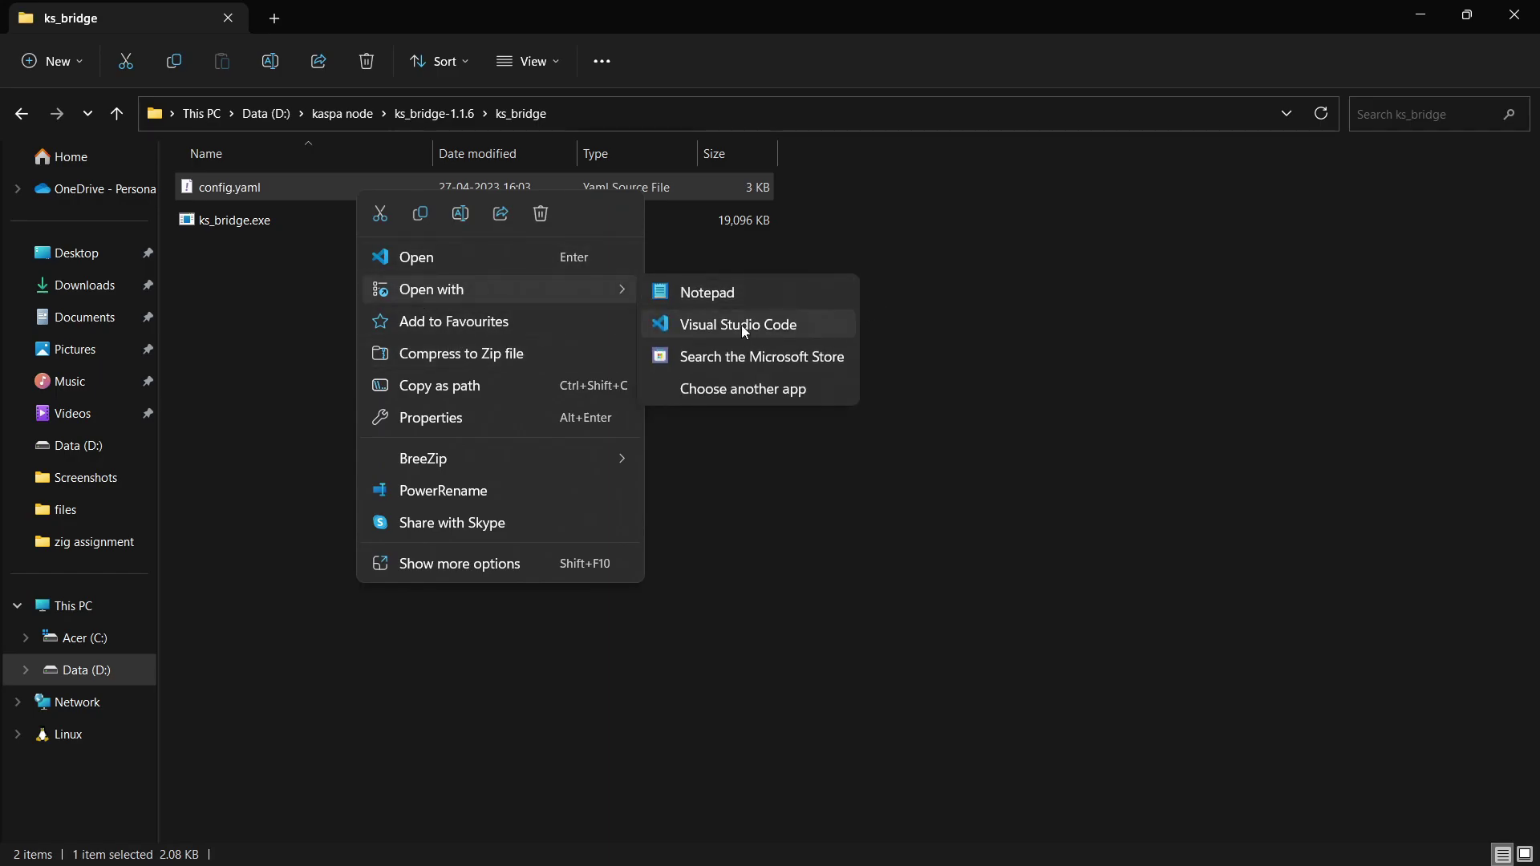
{"action": "left_click", "coordinate": [731, 290]}
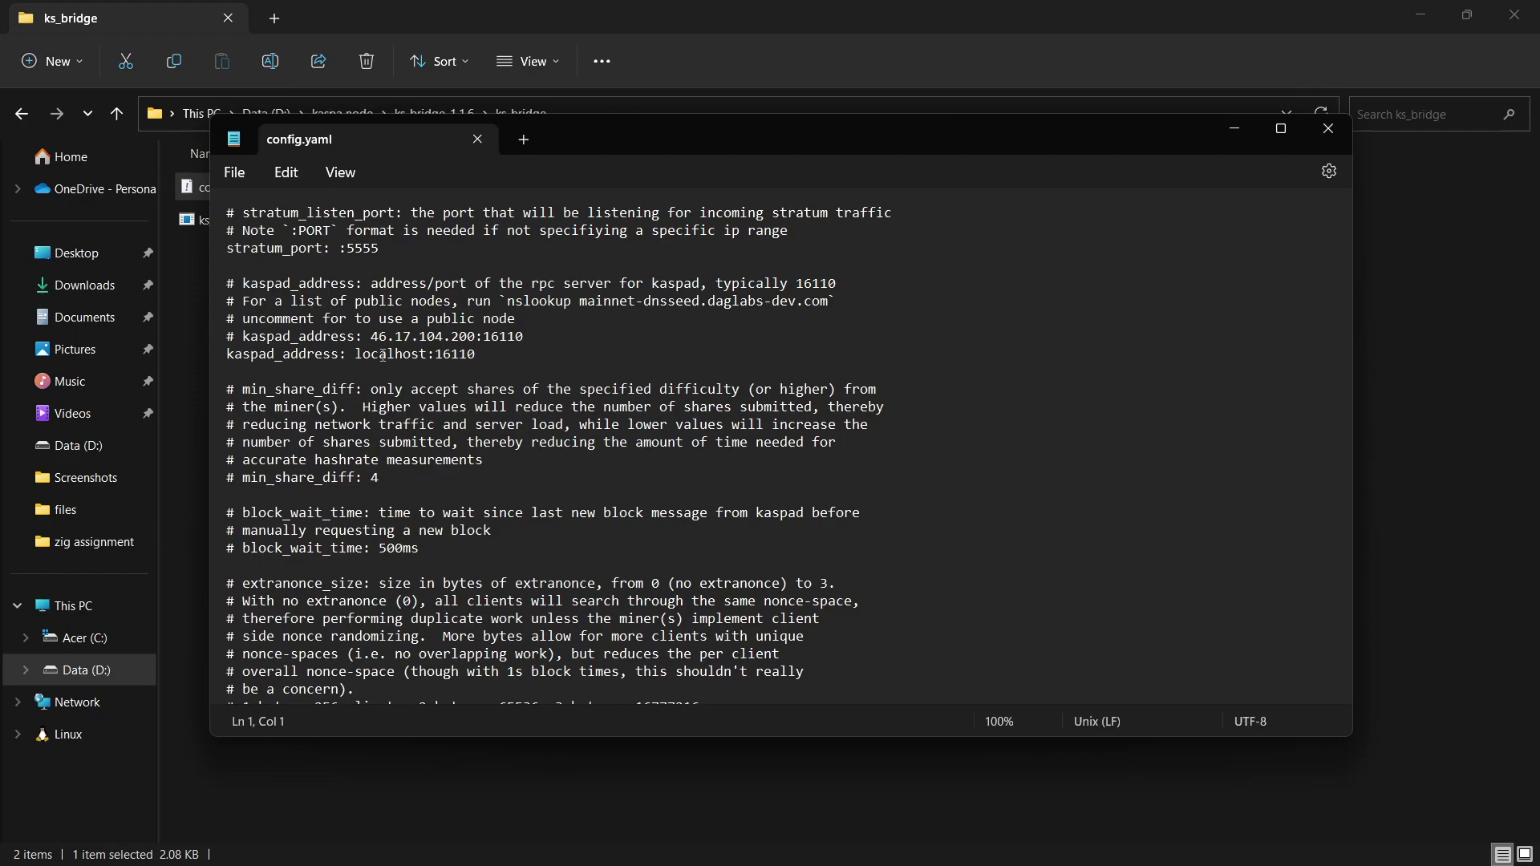
- Replace localhost in the kaspad_address line with 192.168.29.172, keeping port 16110
{"action": "mouse_move", "coordinate": [358, 354]}
{"action": "left_mouse_down"}
{"action": "mouse_move", "coordinate": [431, 357]}
{"action": "mouse_move", "coordinate": [384, 356]}
{"action": "left_mouse_up"}
{"action": "left_click", "coordinate": [491, 354]}
{"action": "left_click", "coordinate": [360, 355]}
{"action": "left_click_drag", "start_coordinate": [358, 354], "coordinate": [429, 356]}
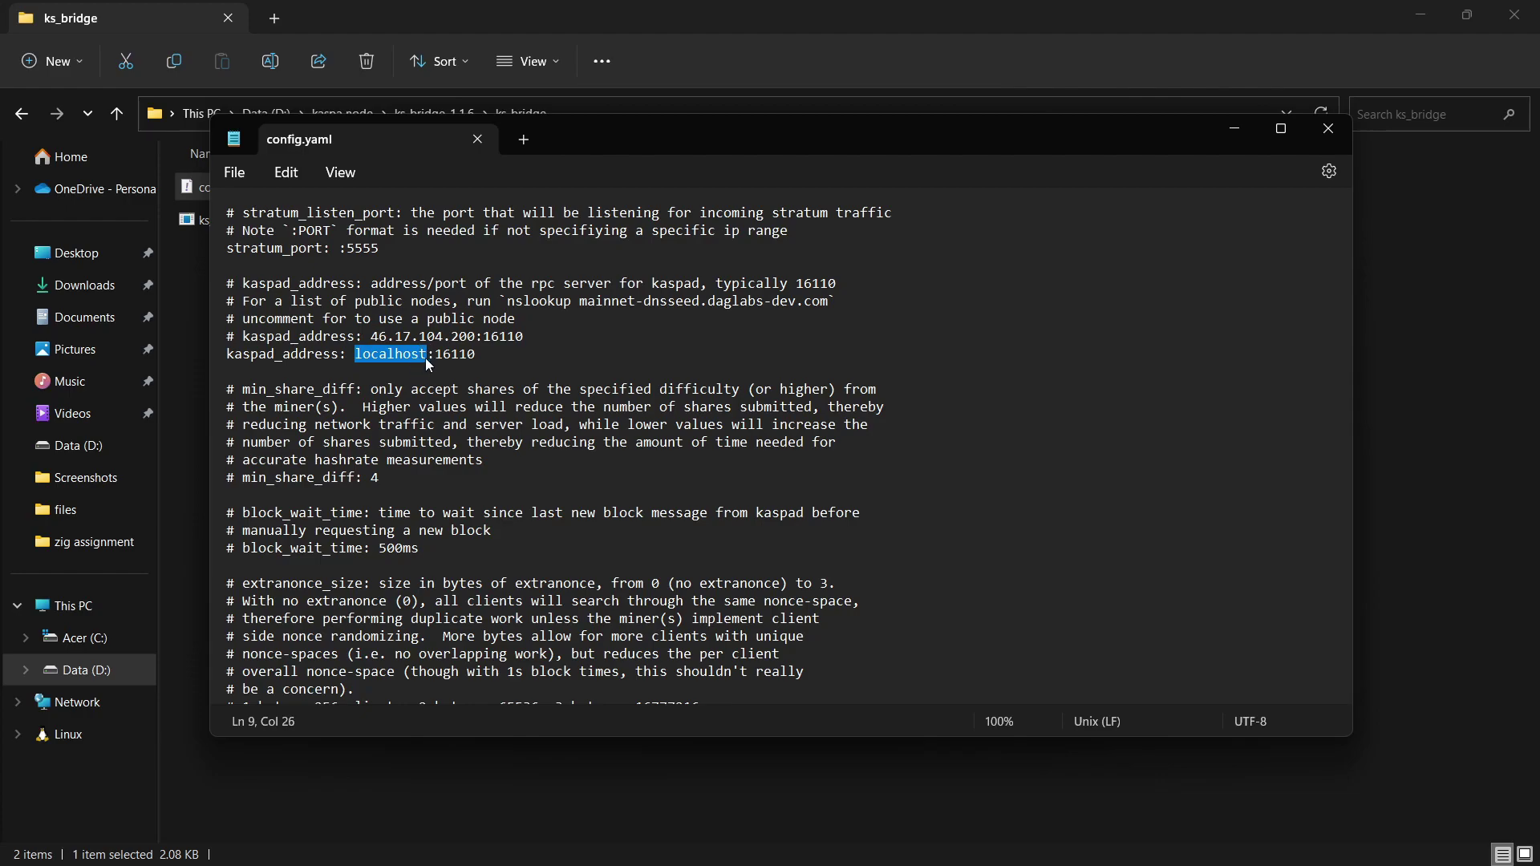
{"action": "type", "text": "192.168.29.172"}
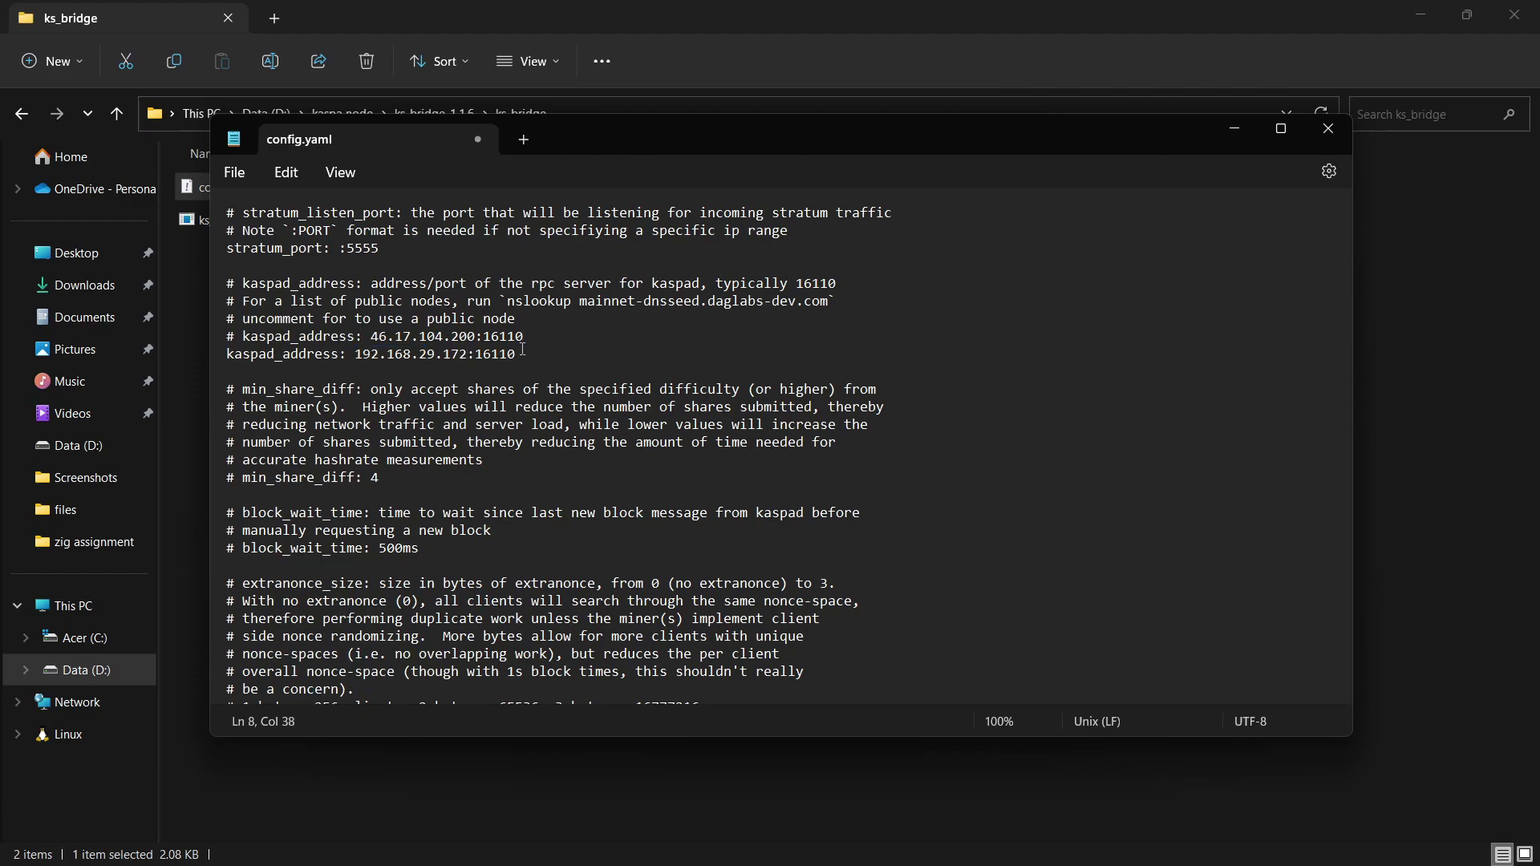
- Review the kaspad_address line and the stratum_port value in config.yaml
{"action": "left_click_drag", "start_coordinate": [395, 354], "coordinate": [476, 354]}
{"action": "left_click", "coordinate": [538, 354]}
{"action": "left_click_drag", "start_coordinate": [351, 343], "coordinate": [516, 354]}
{"action": "left_click", "coordinate": [516, 353]}
{"action": "left_click_drag", "start_coordinate": [243, 318], "coordinate": [517, 354]}
{"action": "left_click", "coordinate": [408, 366]}
{"action": "double_click", "coordinate": [380, 249]}
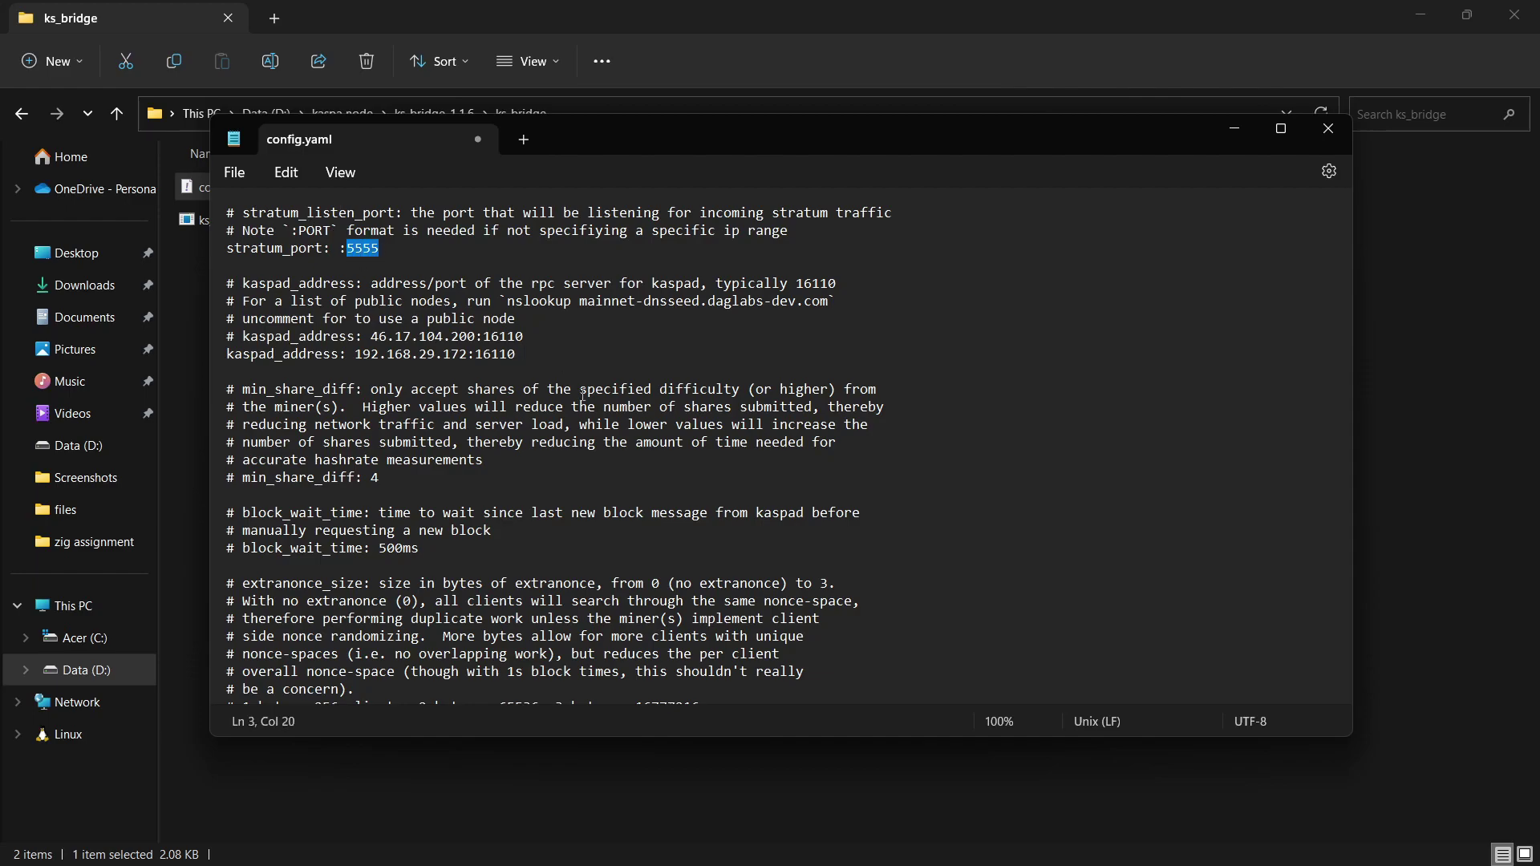
{"action": "left_click", "coordinate": [442, 368]}
- Save the edited config.yaml and close Notepad
{"action": "left_click", "coordinate": [234, 173]}
{"action": "left_click", "coordinate": [286, 173]}
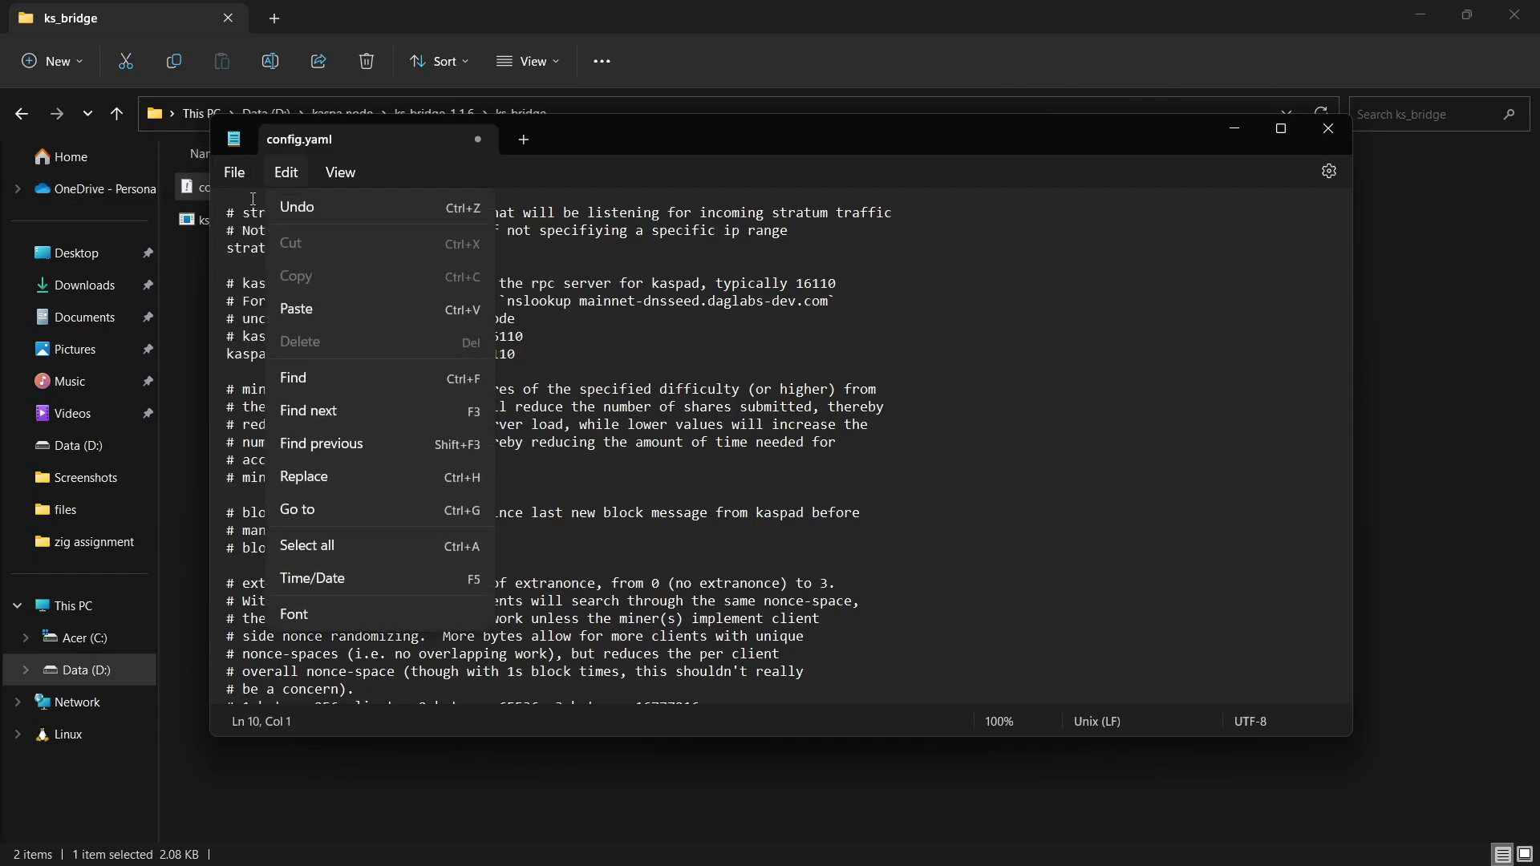
{"action": "left_click", "coordinate": [234, 172]}
{"action": "left_click", "coordinate": [297, 309]}
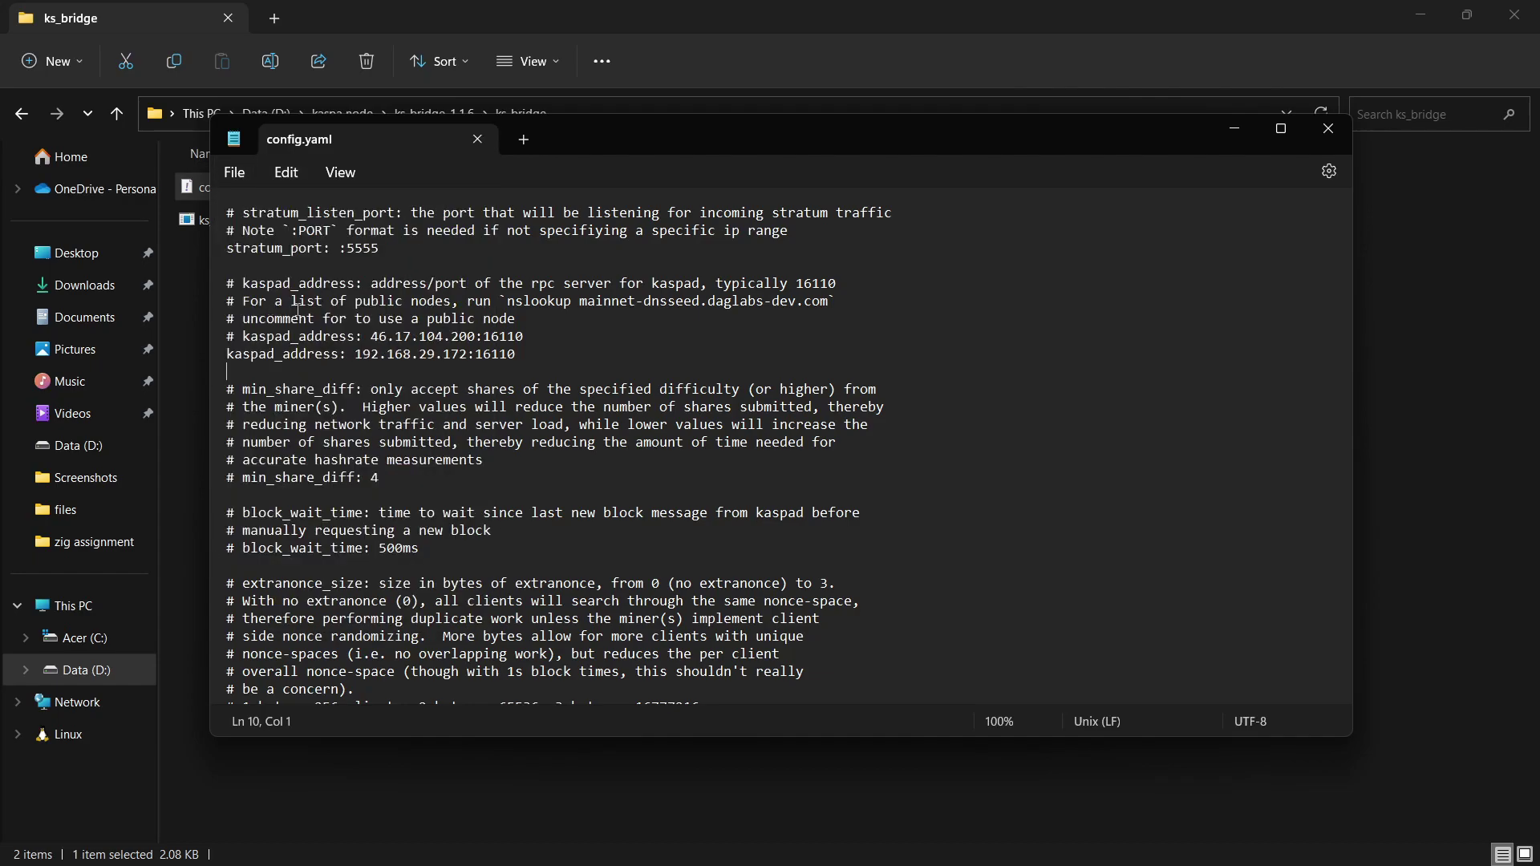
{"action": "left_click", "coordinate": [1328, 128]}
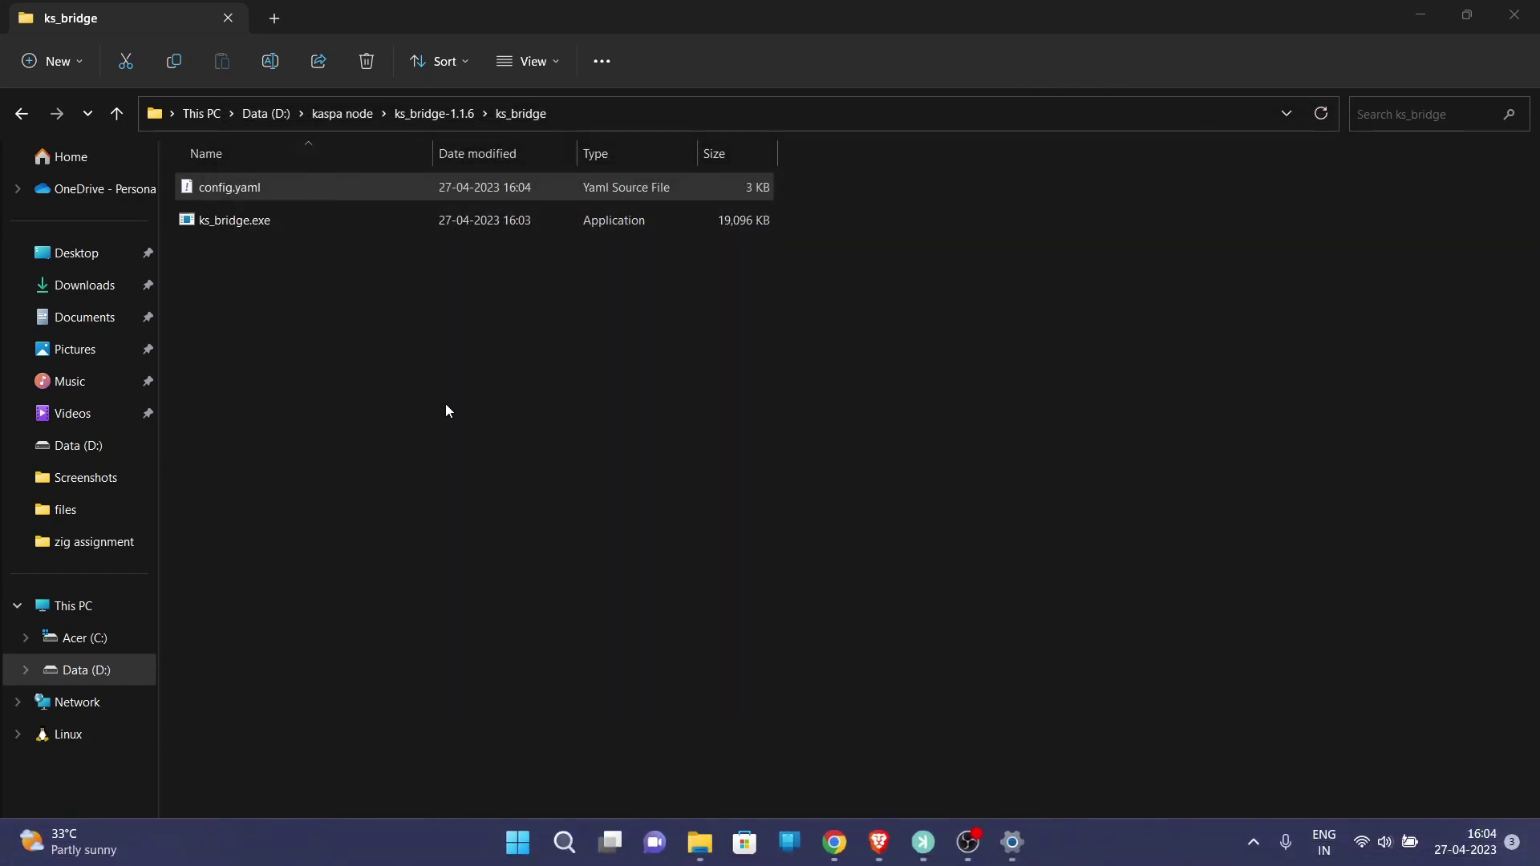
- Run ks_bridge.exe despite the SmartScreen warning and allow it through the firewall on public networks
{"action": "left_click", "coordinate": [333, 386]}
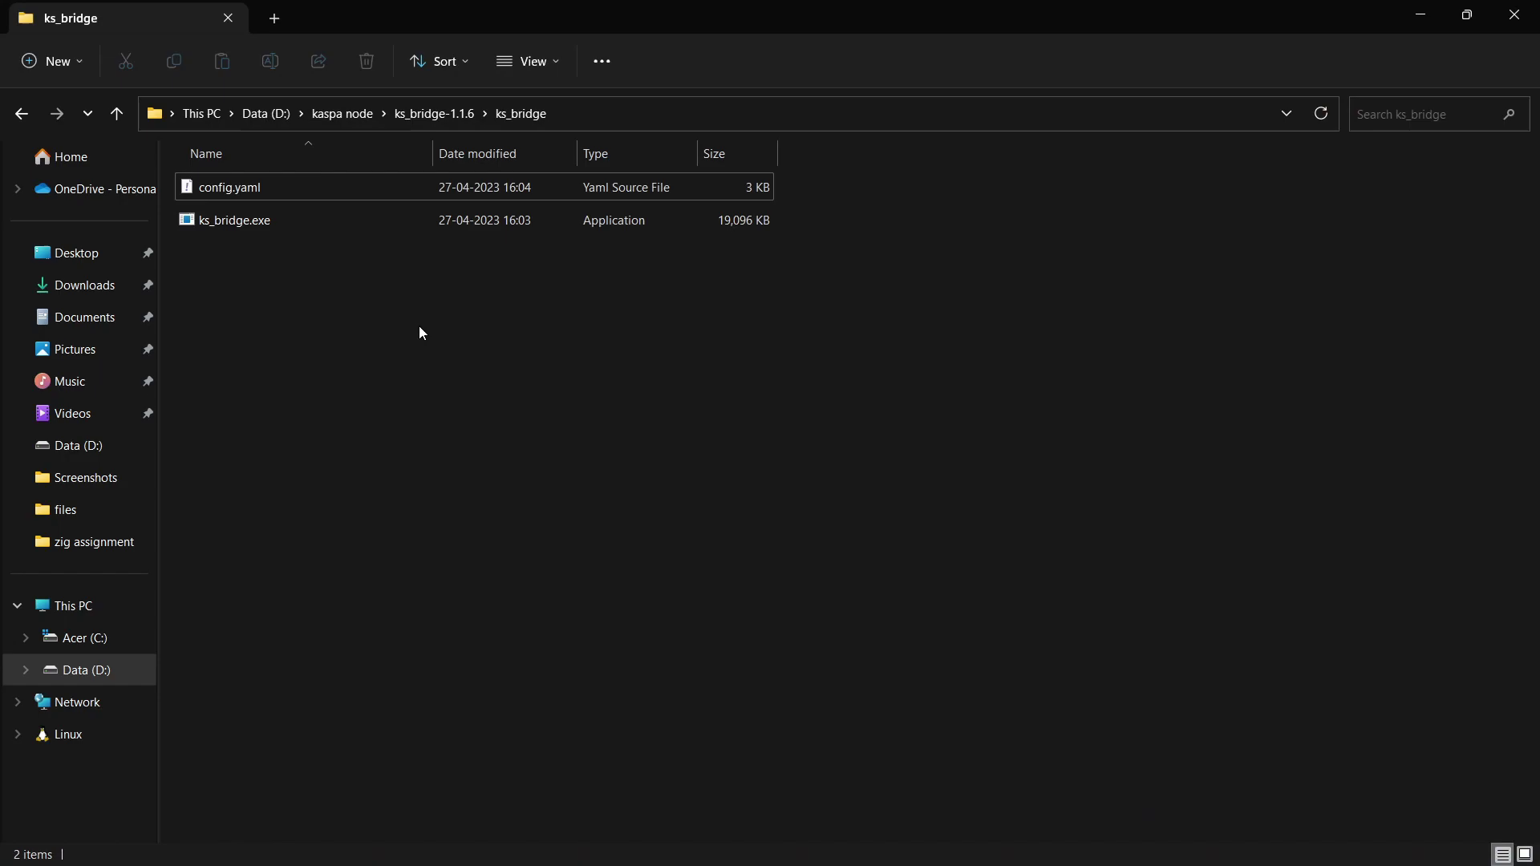
{"action": "double_click", "coordinate": [383, 215]}
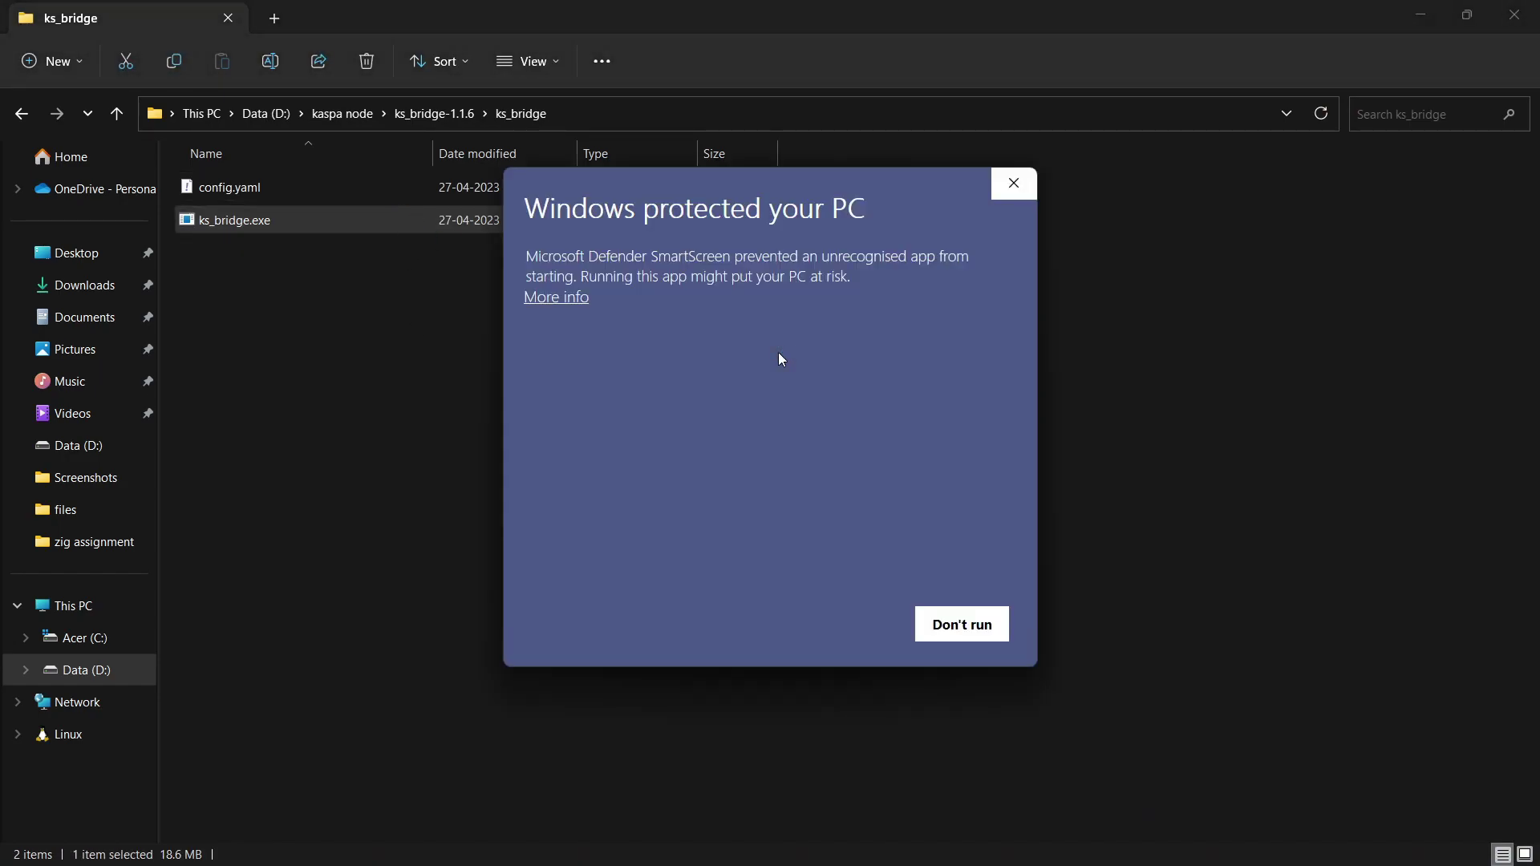
{"action": "left_click", "coordinate": [552, 296]}
{"action": "left_click", "coordinate": [853, 636]}
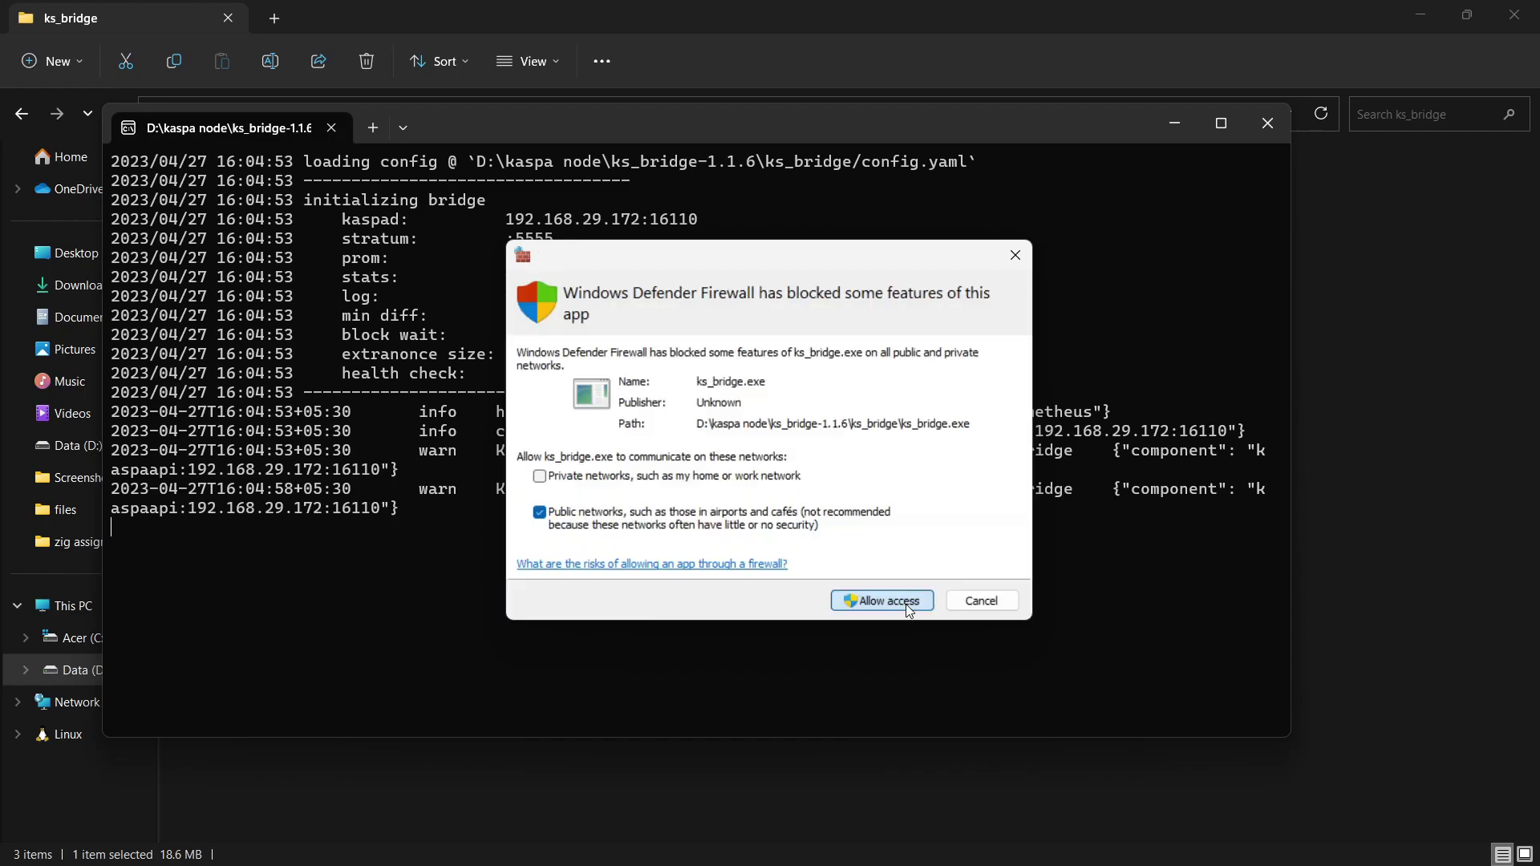
{"action": "left_click", "coordinate": [896, 611]}
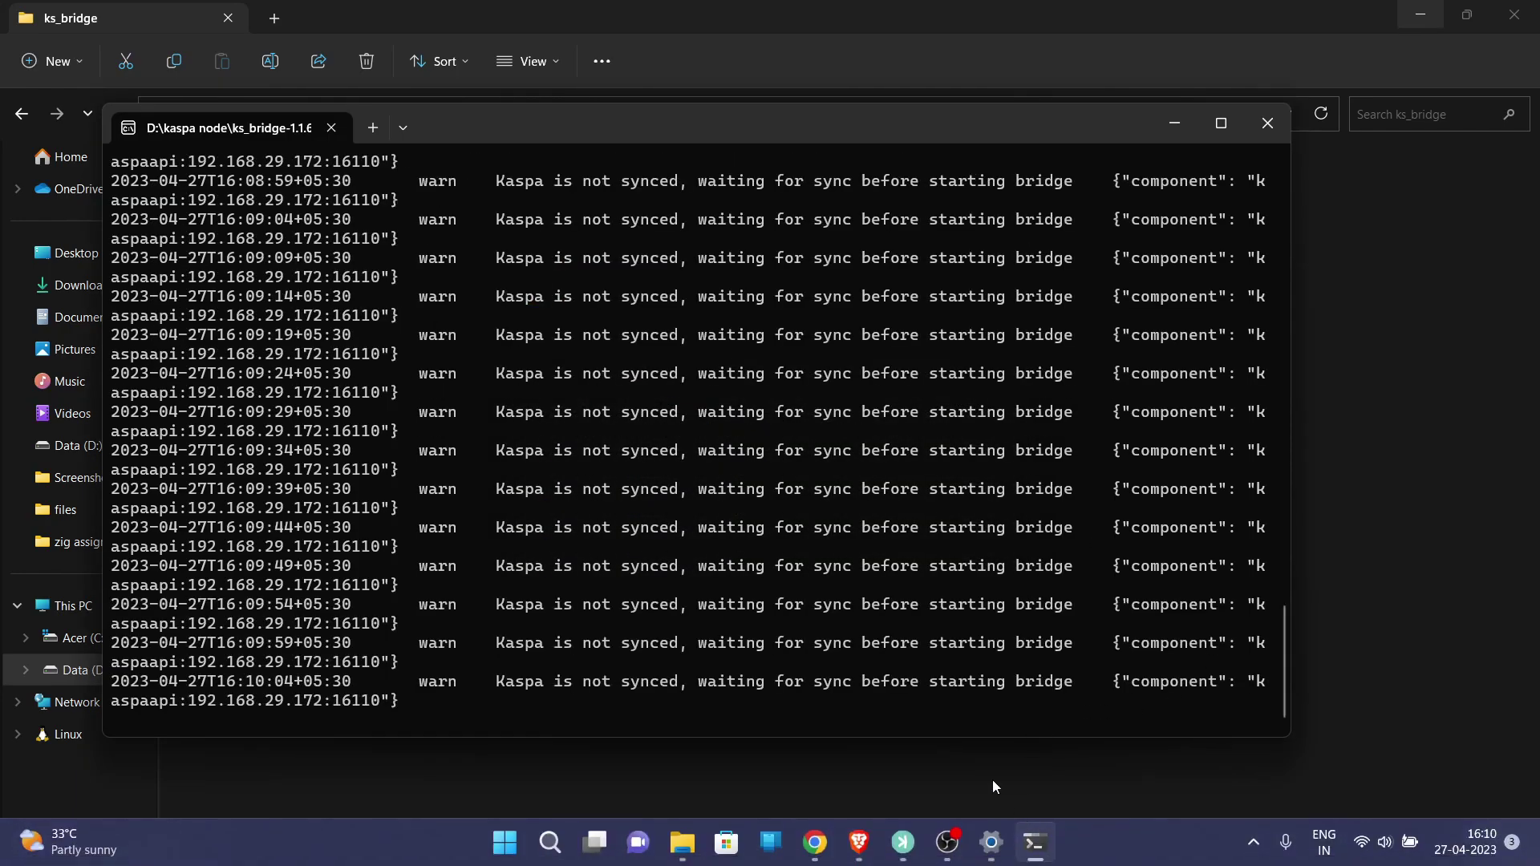
- Switch to KDX and examine the kaspad log for sync progress, minimizing KDX and File Explorer when done
{"action": "left_click", "coordinate": [902, 849]}
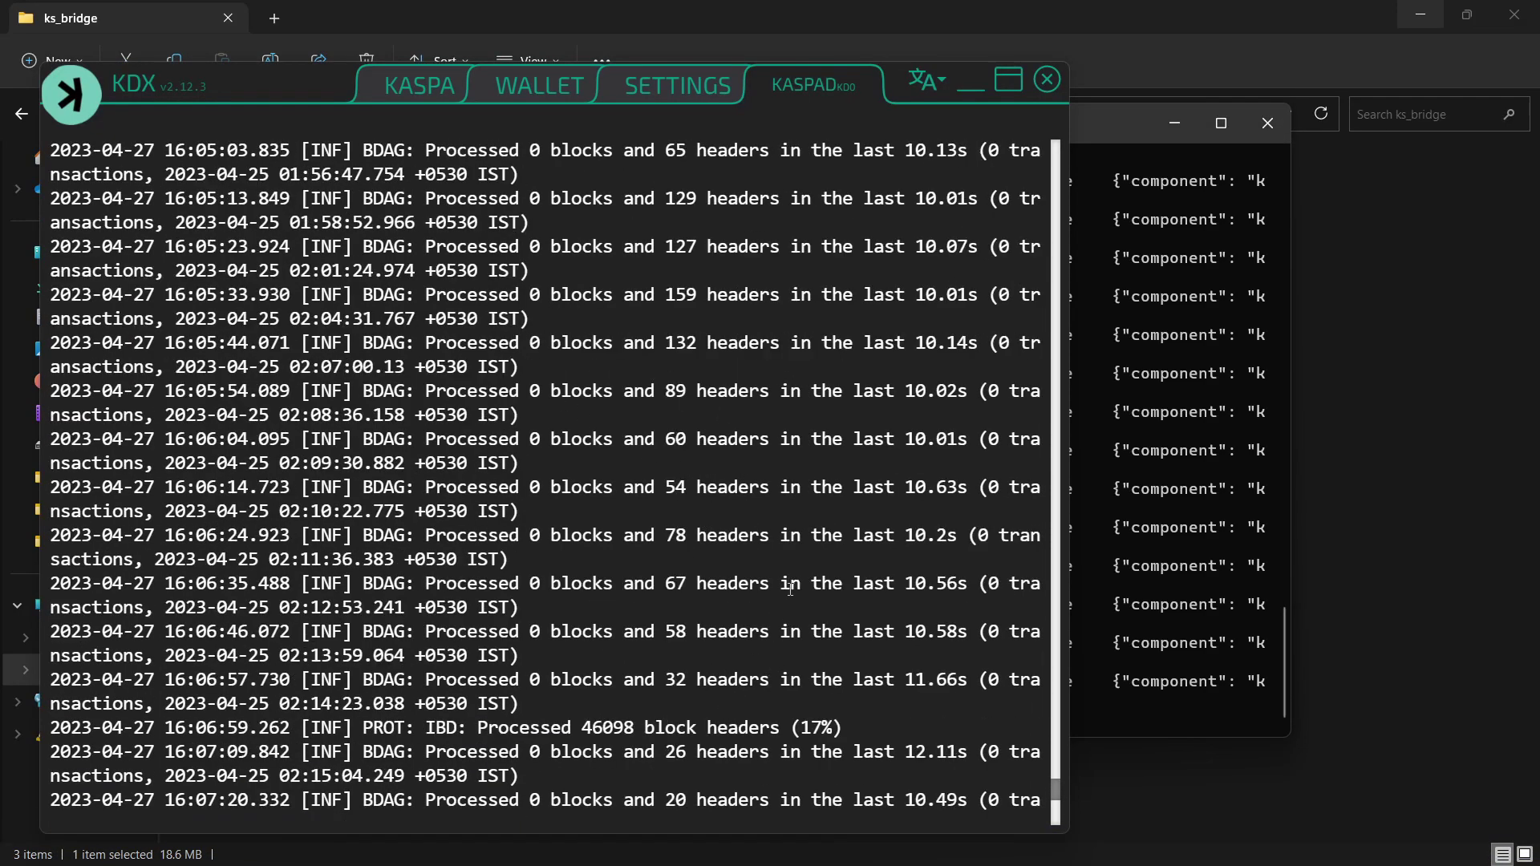
{"action": "scroll", "coordinate": [790, 589], "scroll_direction": "up", "scroll_amount": 5}
{"action": "left_click_drag", "start_coordinate": [729, 570], "coordinate": [907, 566]}
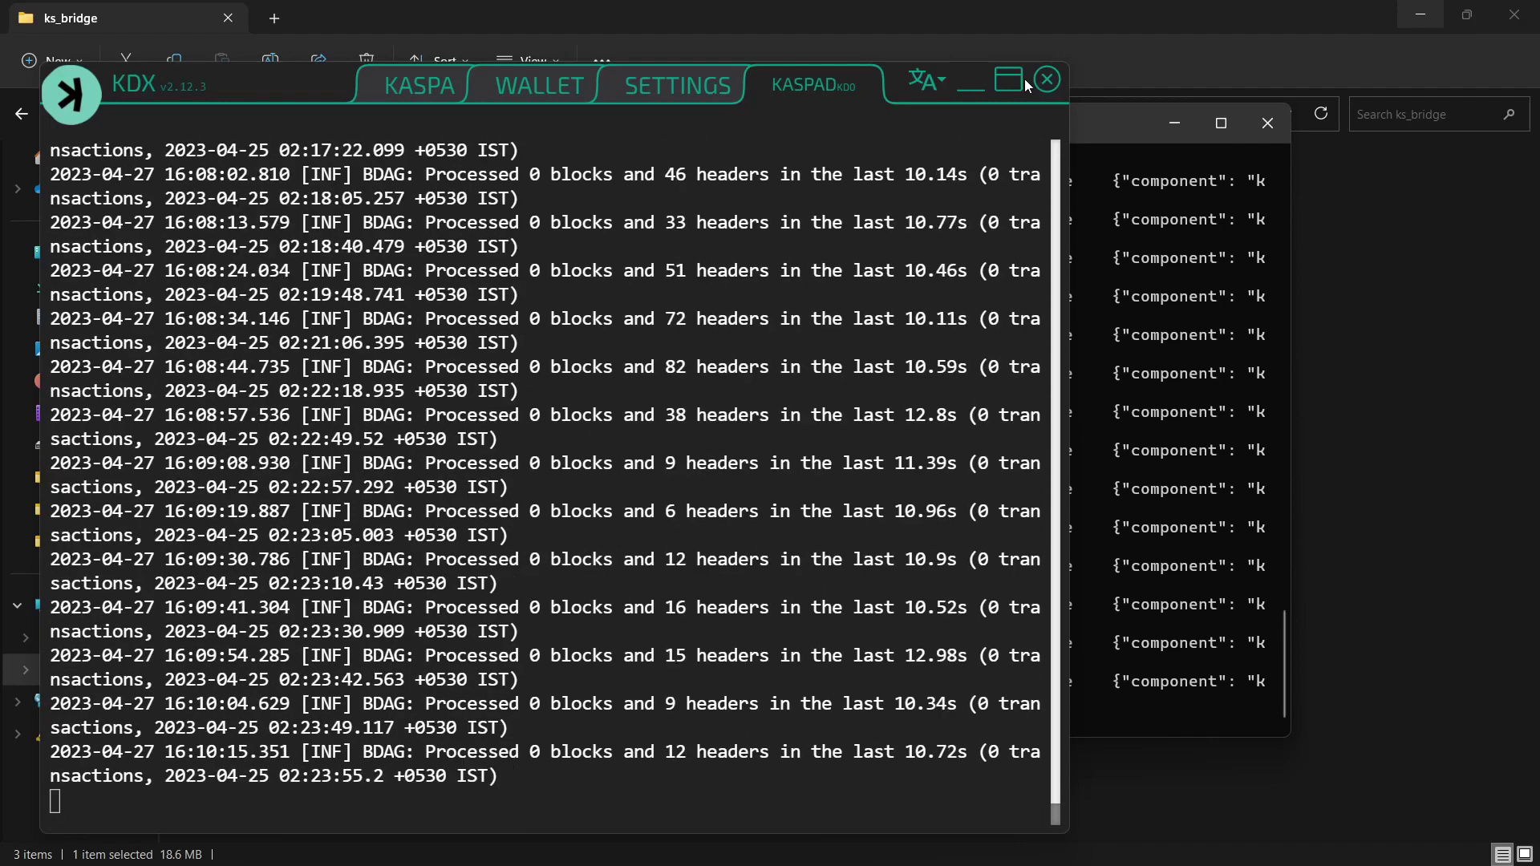
{"action": "left_click", "coordinate": [972, 85]}
{"action": "left_click", "coordinate": [1411, 570]}
{"action": "left_click", "coordinate": [1404, 15]}
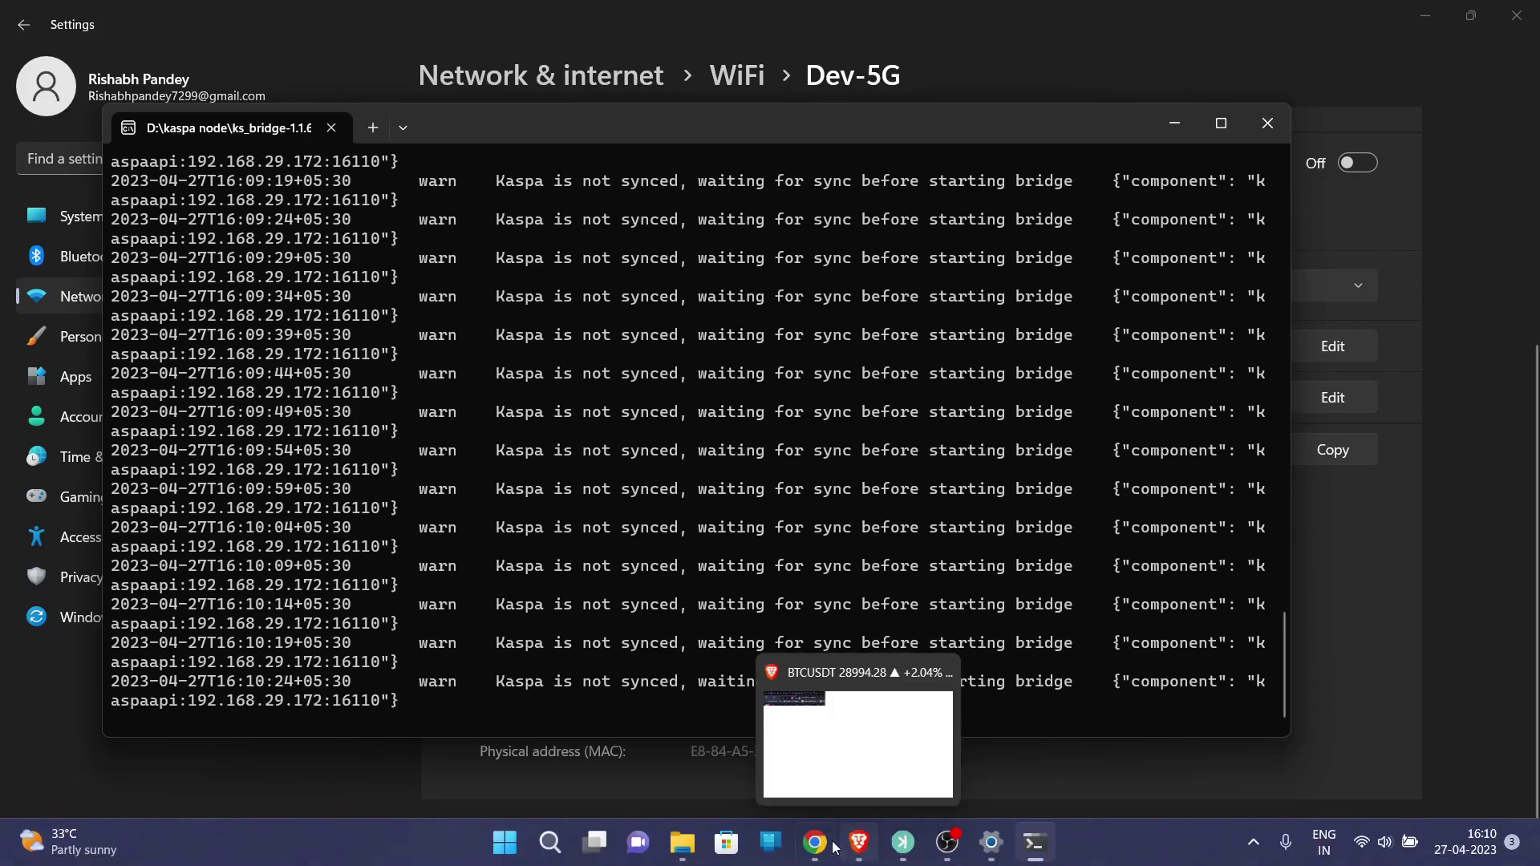
- Switch to Chrome, download bzminer_v14.3.1_windows.zip from bzminer.com and show the file in its folder
{"action": "left_click", "coordinate": [816, 843]}
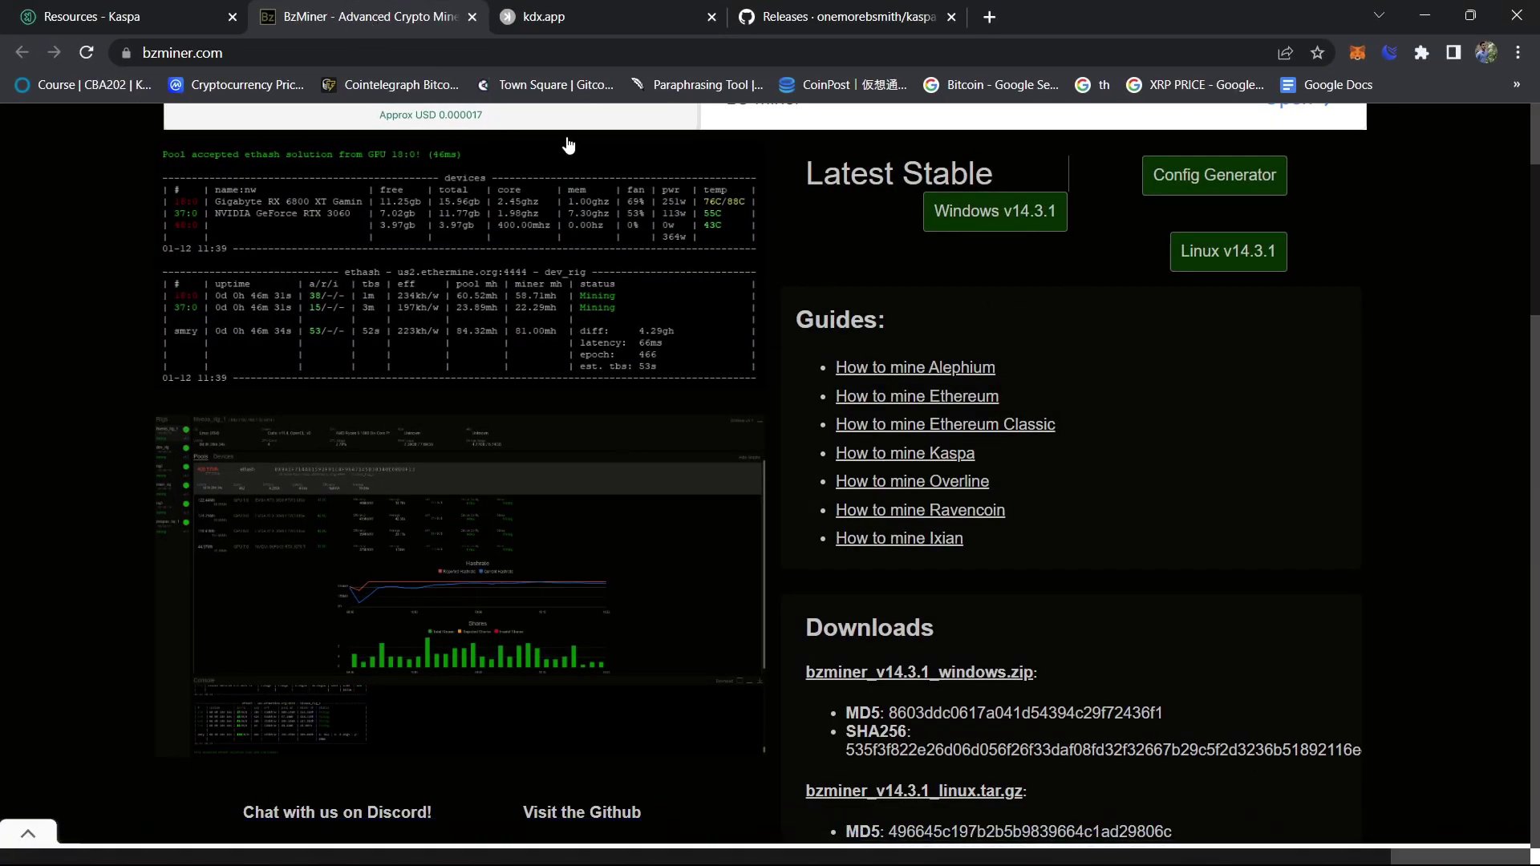
{"action": "scroll", "coordinate": [1172, 613], "scroll_direction": "down", "scroll_amount": 1}
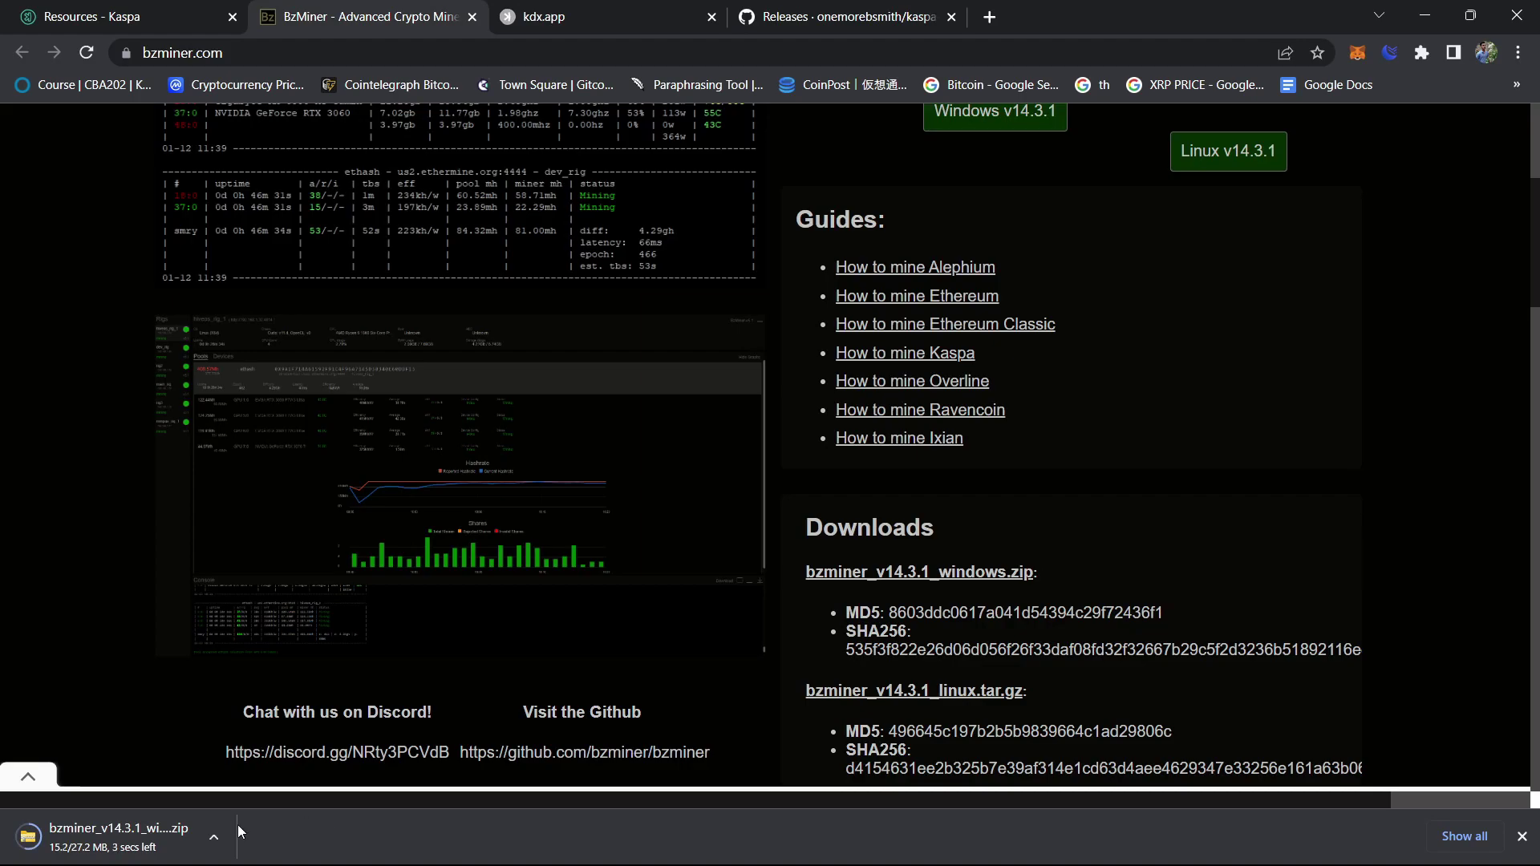
{"action": "left_click", "coordinate": [213, 838]}
{"action": "left_click", "coordinate": [257, 754]}
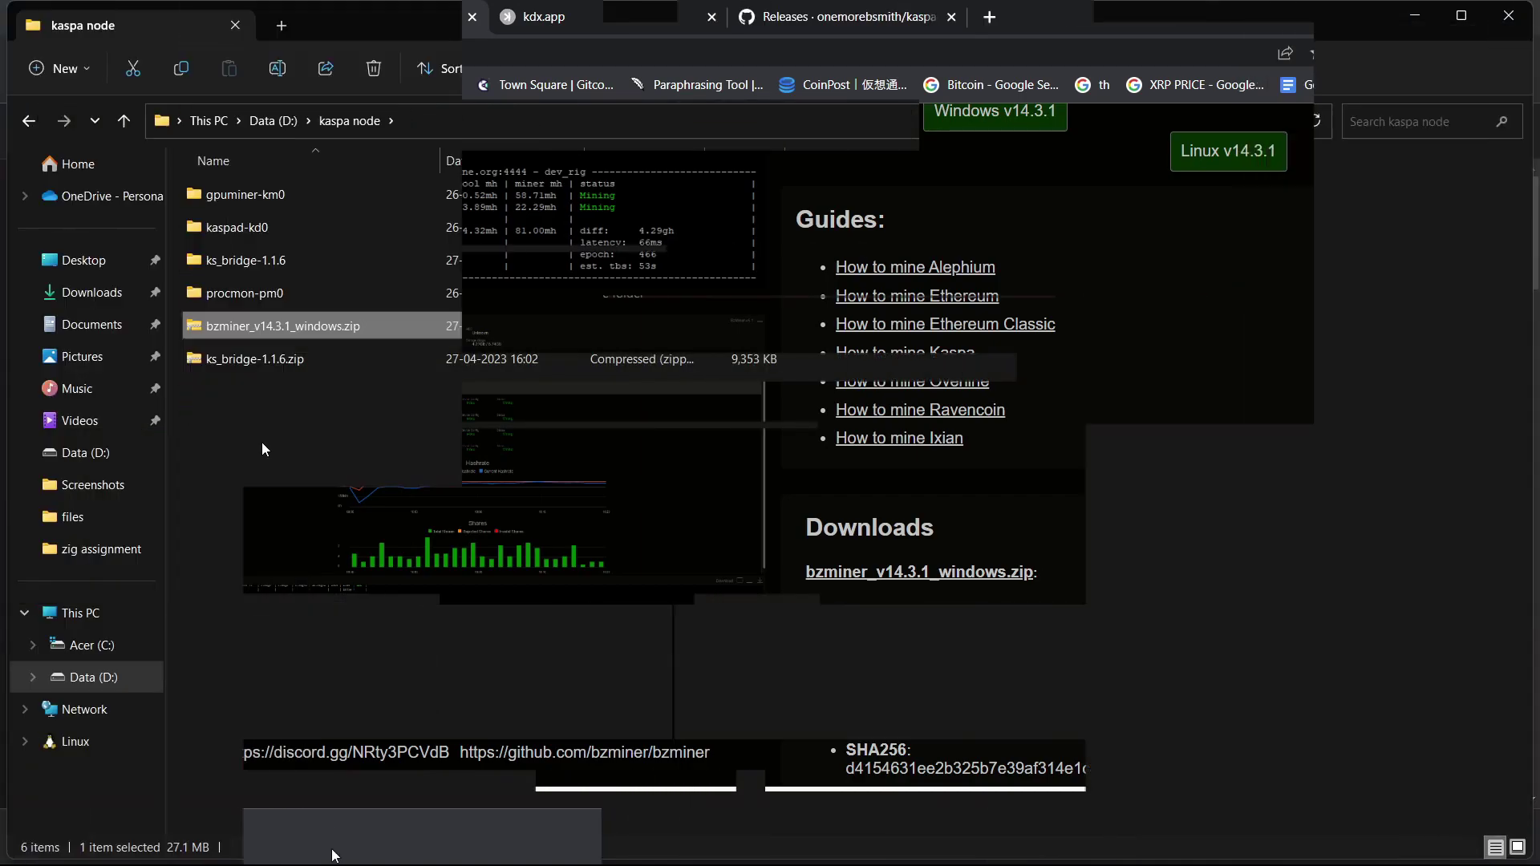
- Extract bzminer_v14.3.1_windows.zip to D:\kaspa node\bzminer_v14.3.1_windows
{"action": "left_click", "coordinate": [334, 329]}
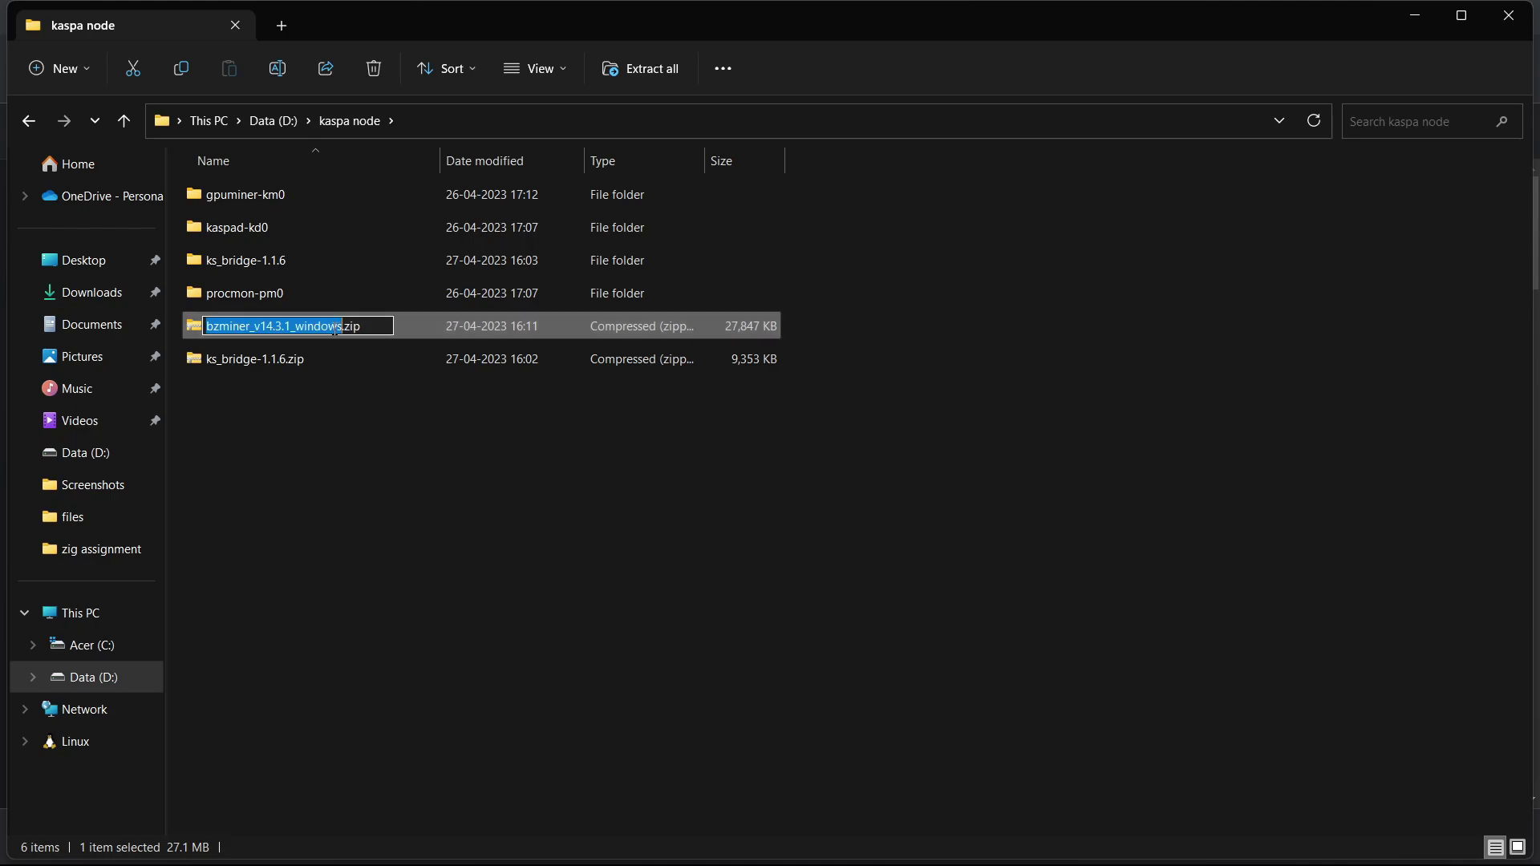
{"action": "left_click", "coordinate": [453, 335]}
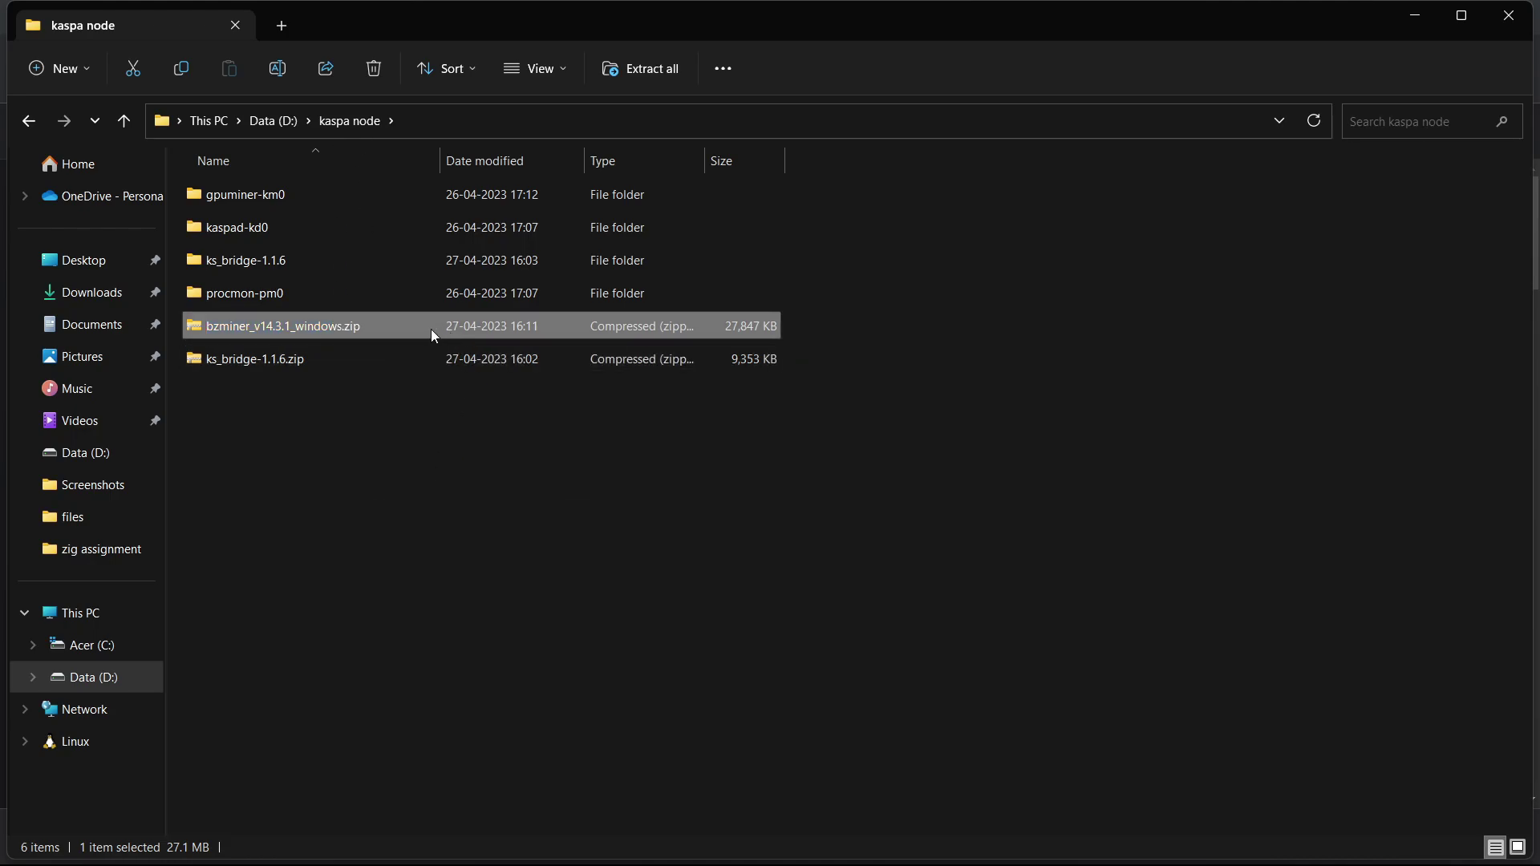
{"action": "right_click", "coordinate": [431, 332]}
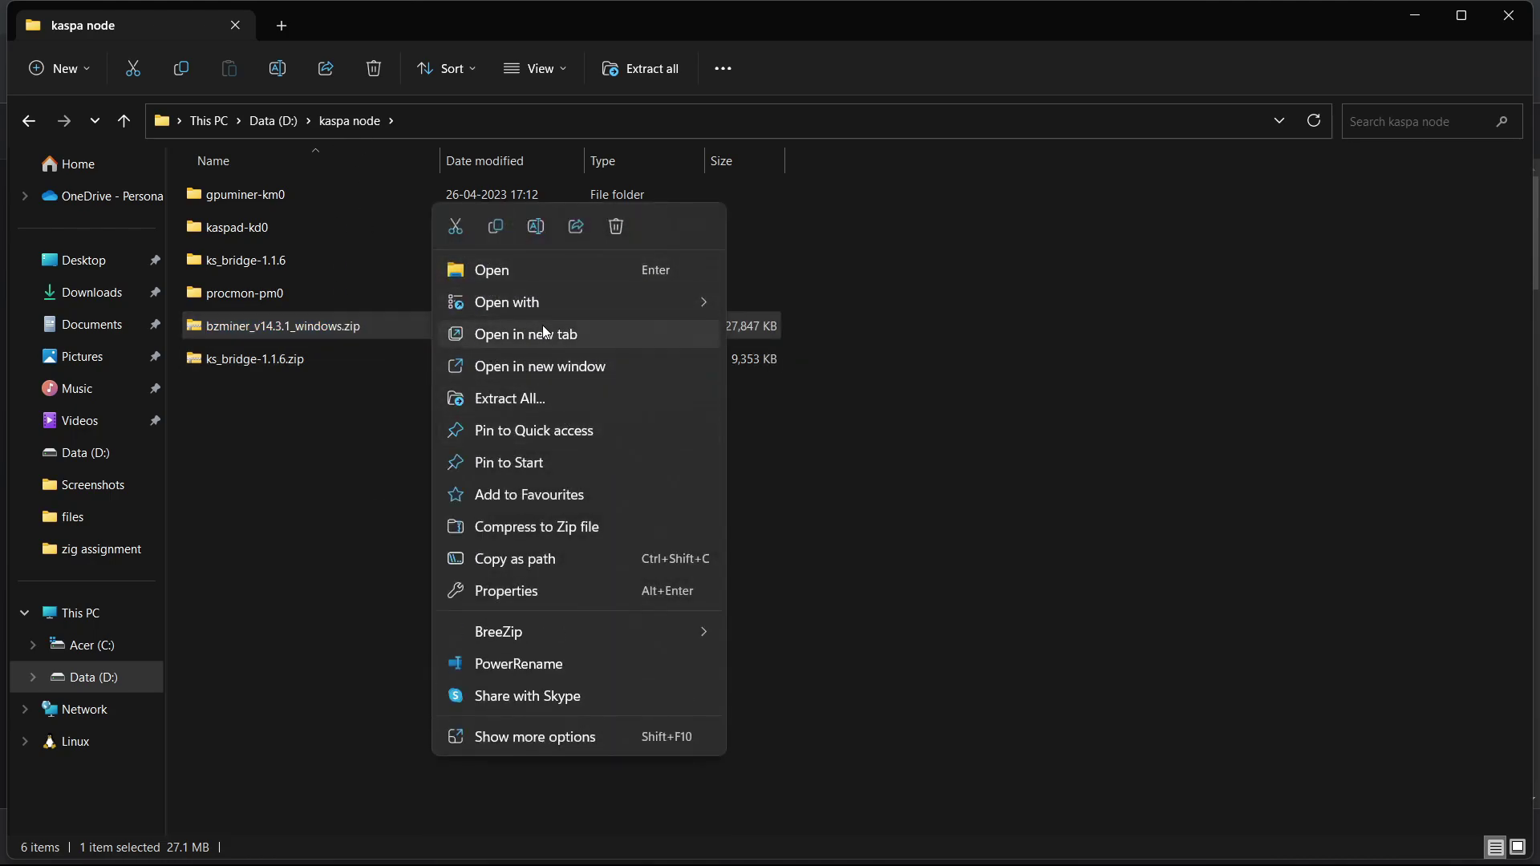
{"action": "left_click", "coordinate": [566, 389]}
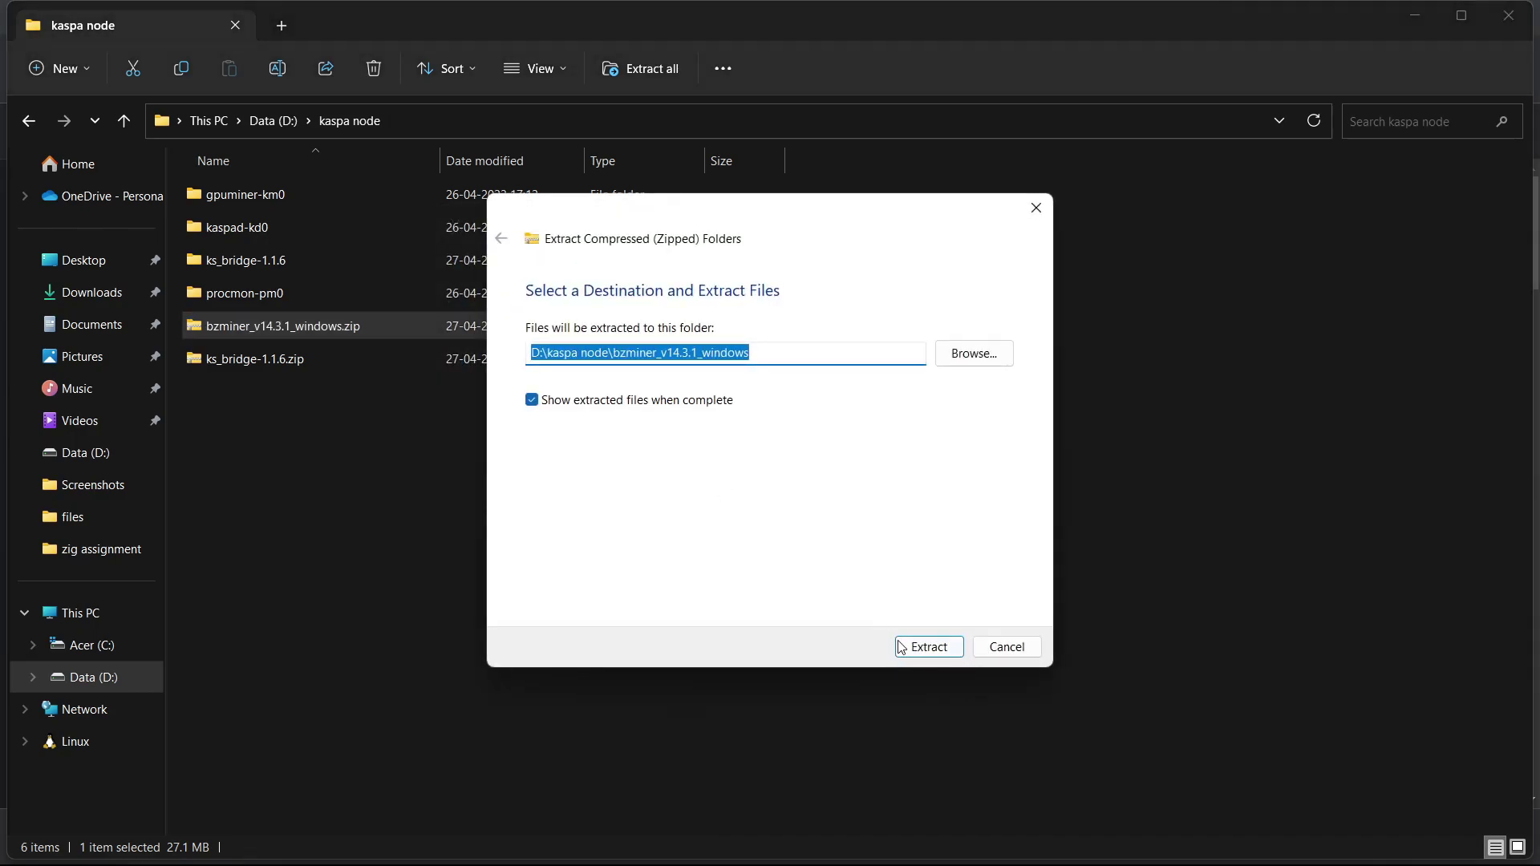
{"action": "left_click", "coordinate": [901, 646]}
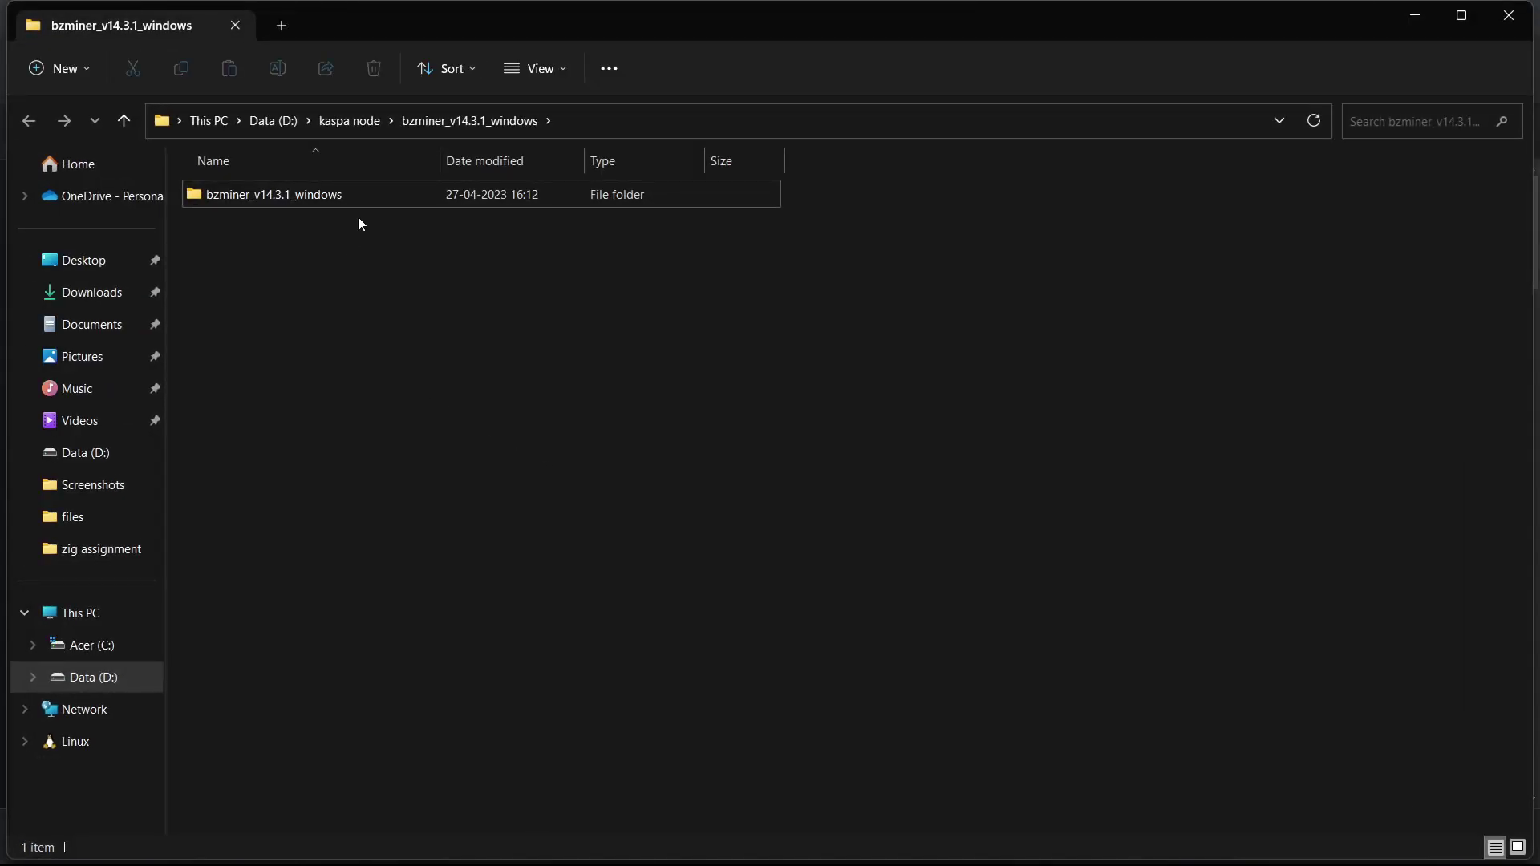
- Open kaspa.bat from the inner bzminer_v14.3.1_windows folder for editing in Notepad, proceeding past the SmartScreen warning
{"action": "double_click", "coordinate": [363, 200]}
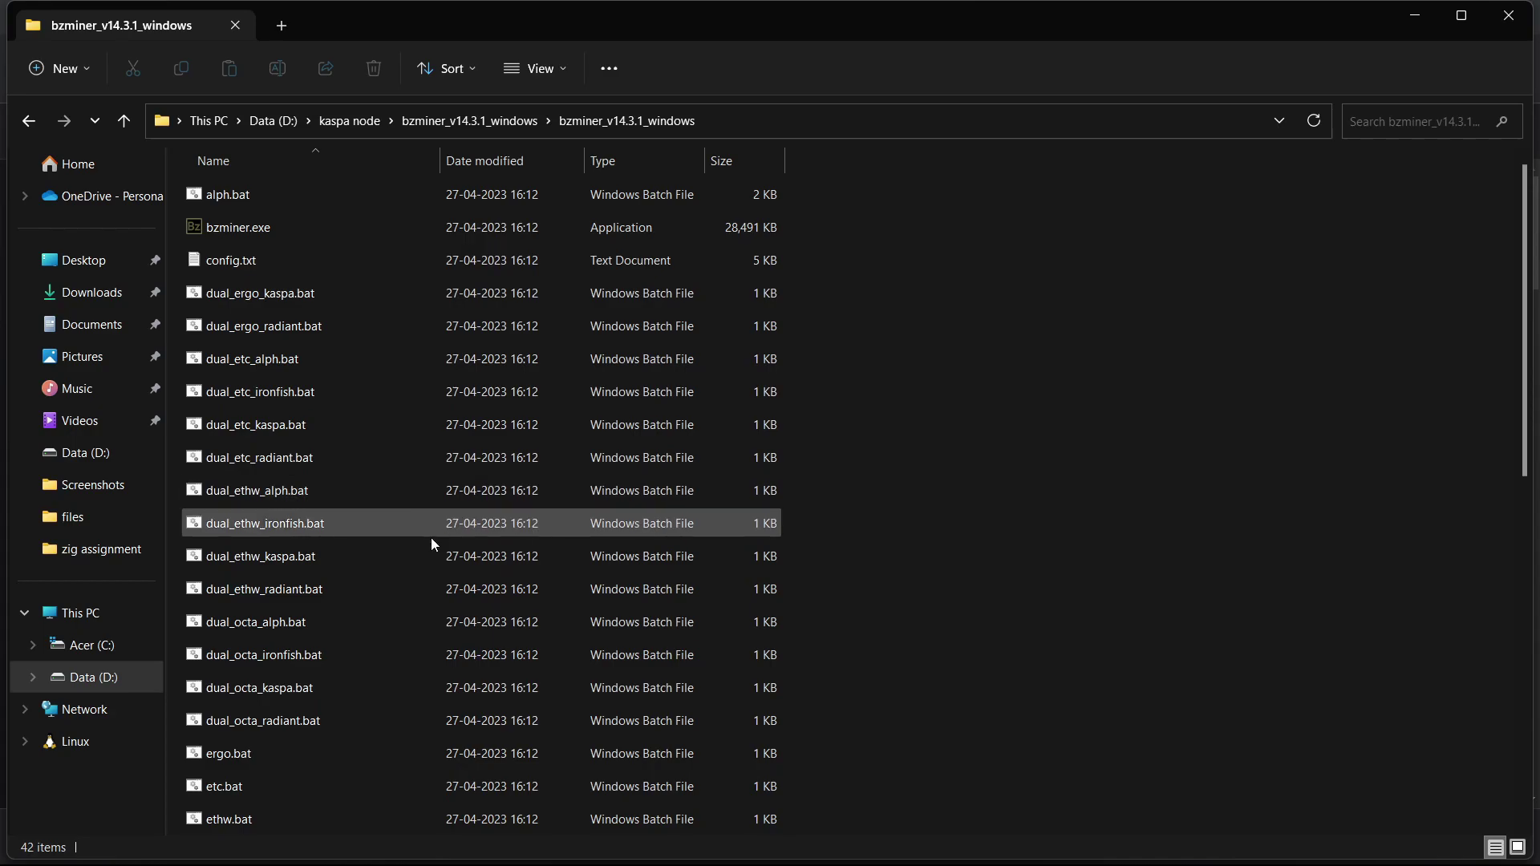
{"action": "scroll", "coordinate": [281, 744], "scroll_direction": "down", "scroll_amount": 4}
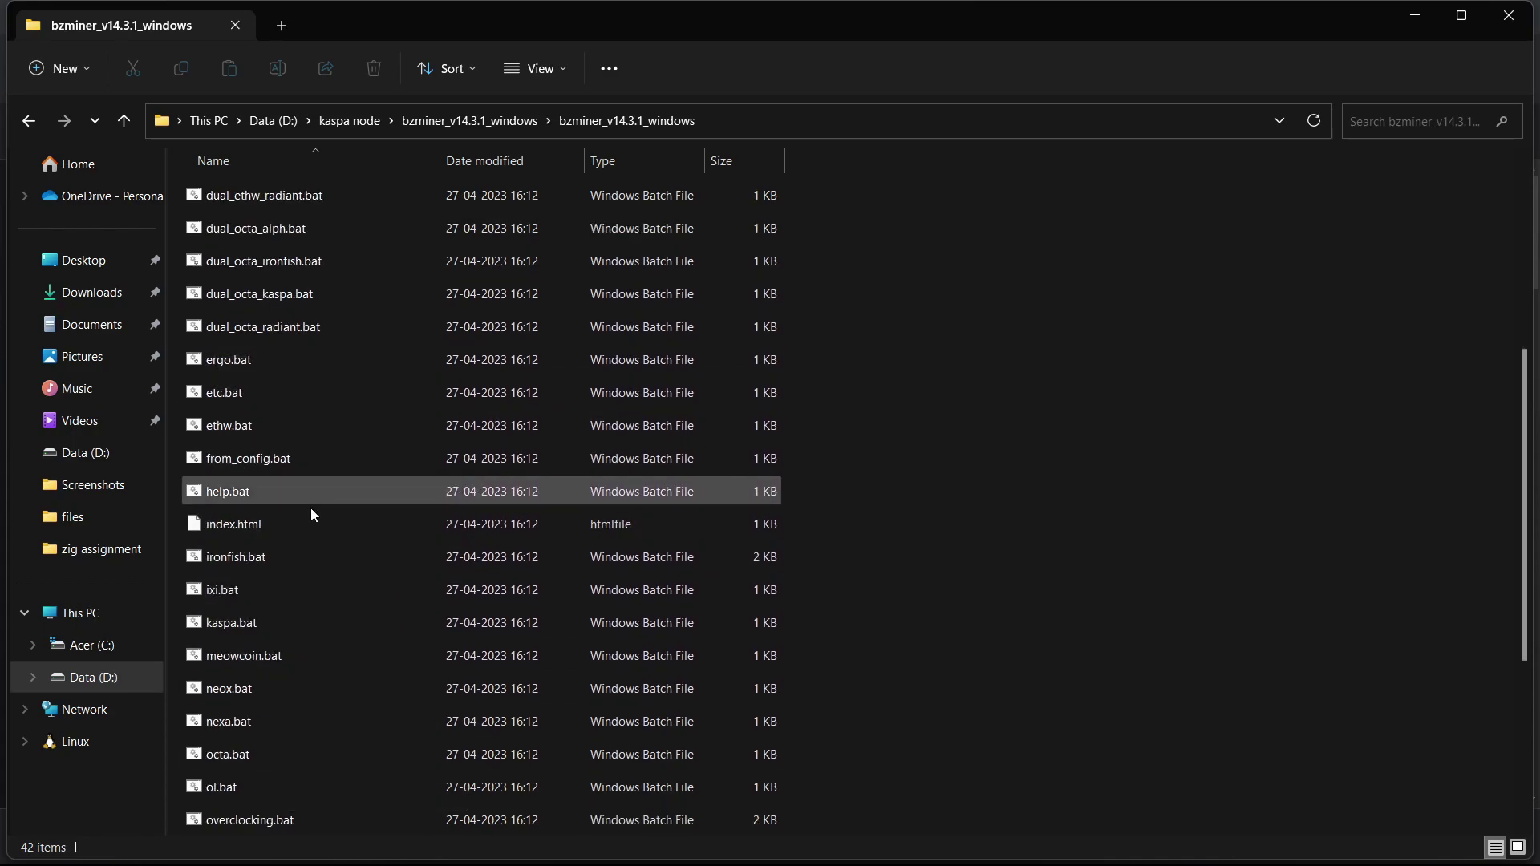
{"action": "scroll", "coordinate": [321, 554], "scroll_direction": "down", "scroll_amount": 3}
{"action": "scroll", "coordinate": [330, 624], "scroll_direction": "down", "scroll_amount": 1}
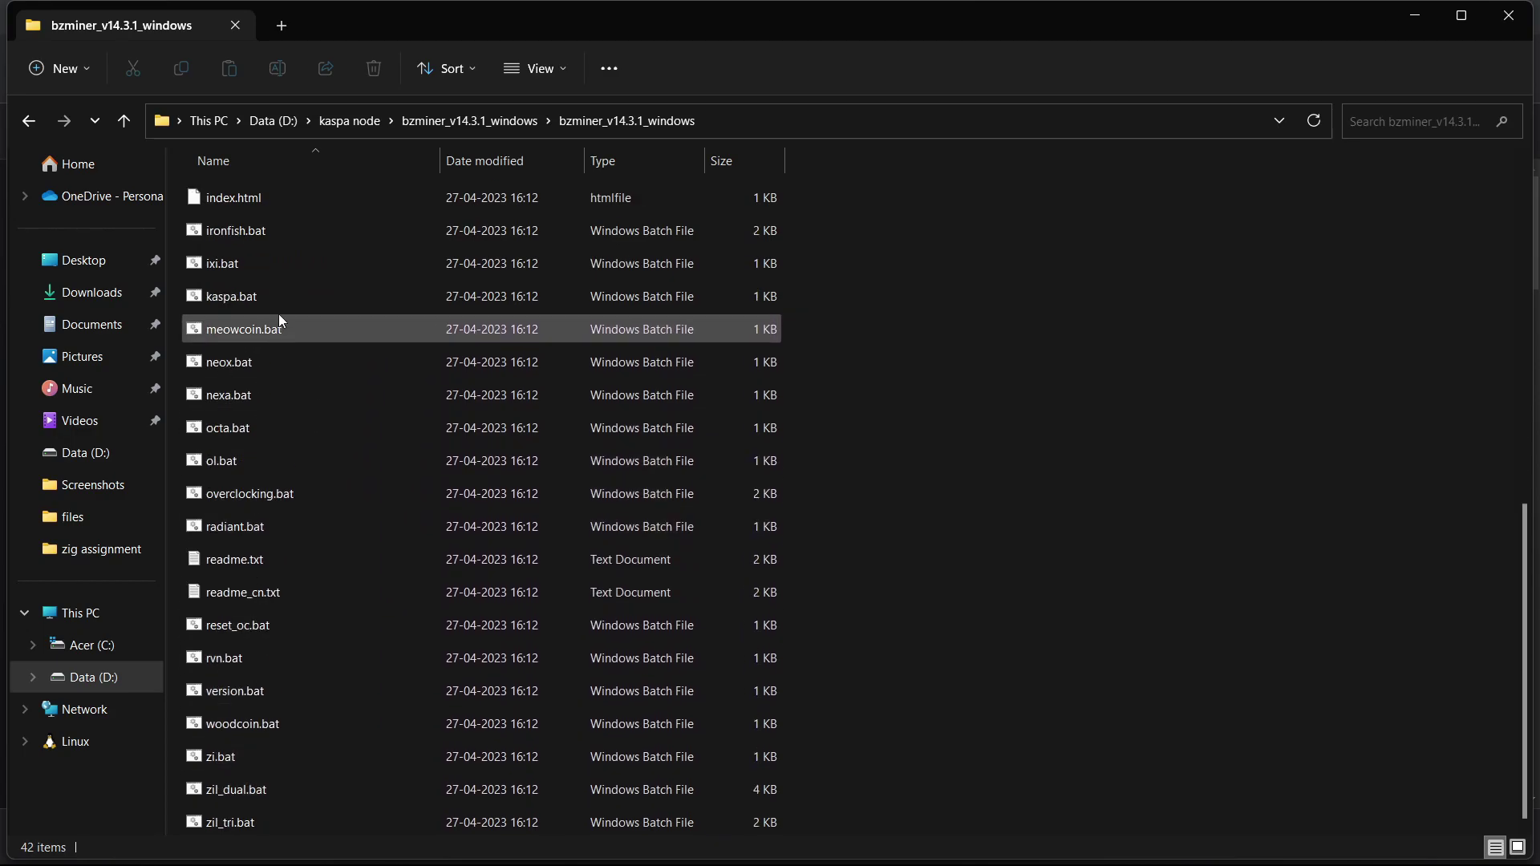
{"action": "right_click", "coordinate": [311, 297]}
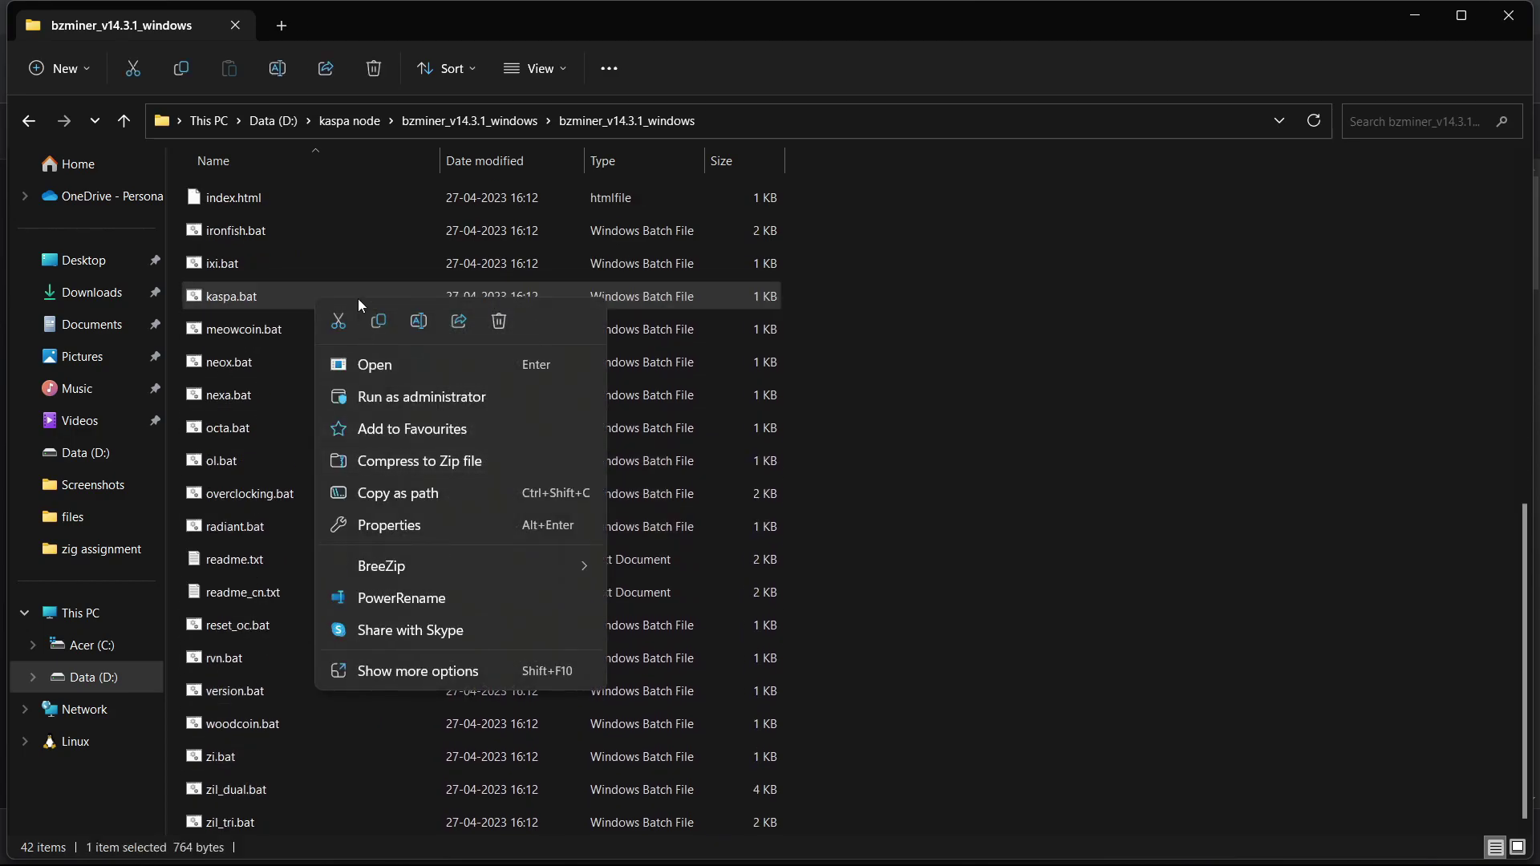
{"action": "left_click", "coordinate": [482, 671]}
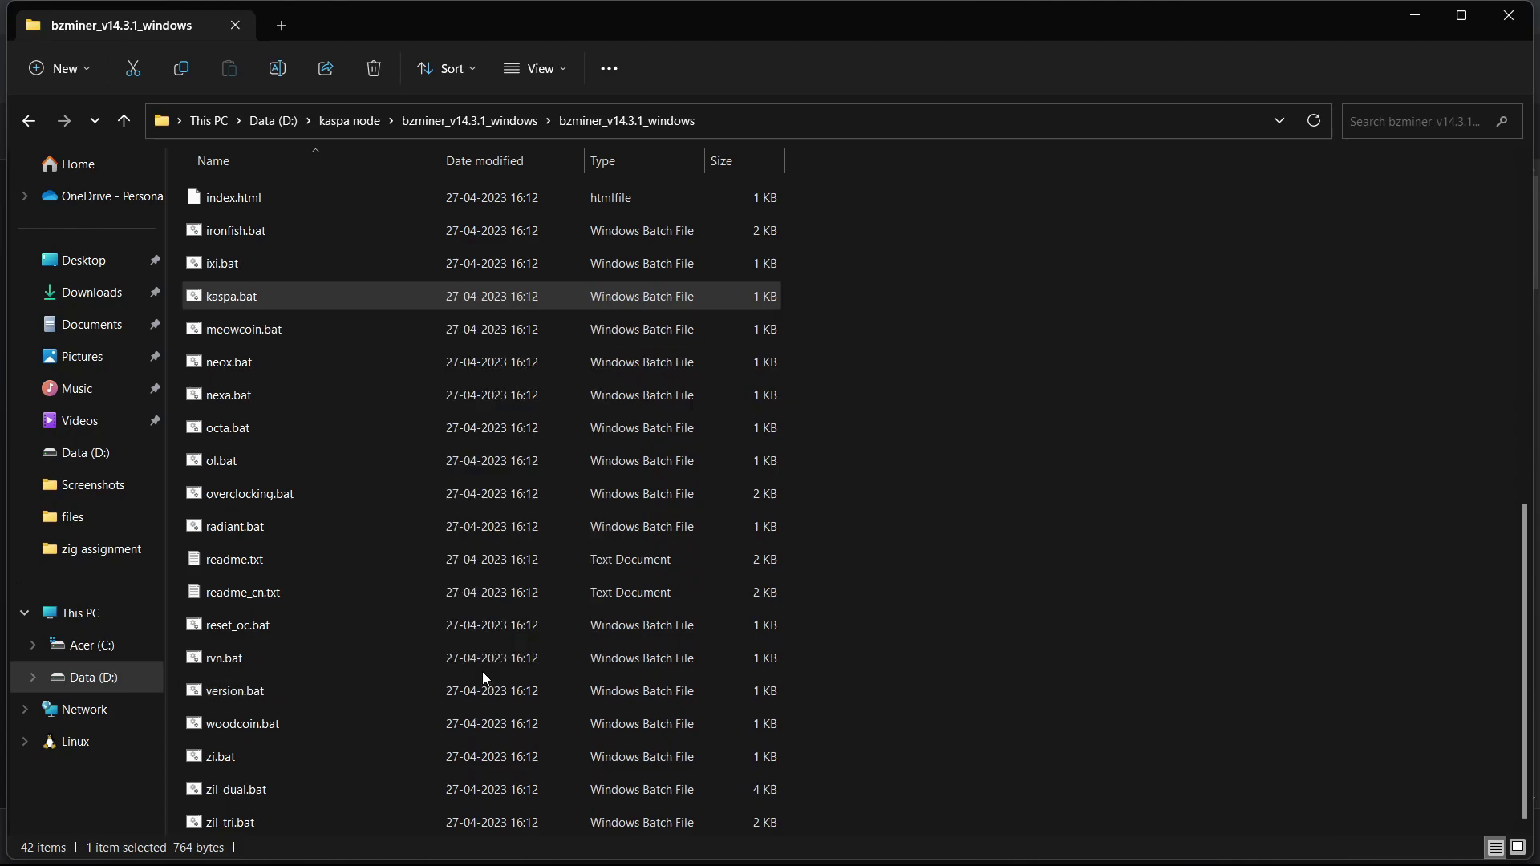
{"action": "left_click", "coordinate": [573, 245]}
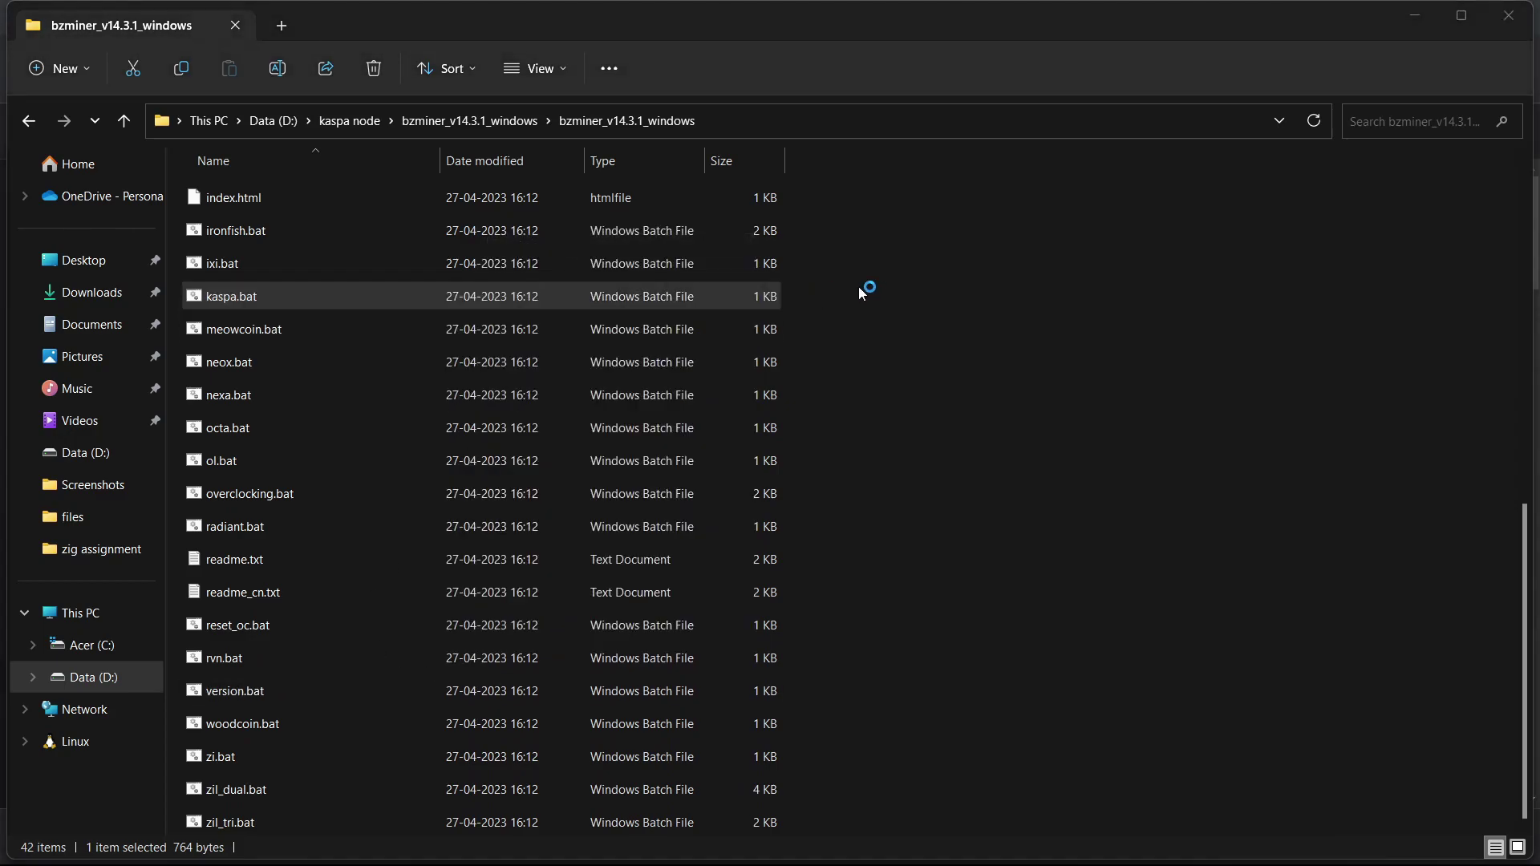
{"action": "left_click", "coordinate": [544, 296]}
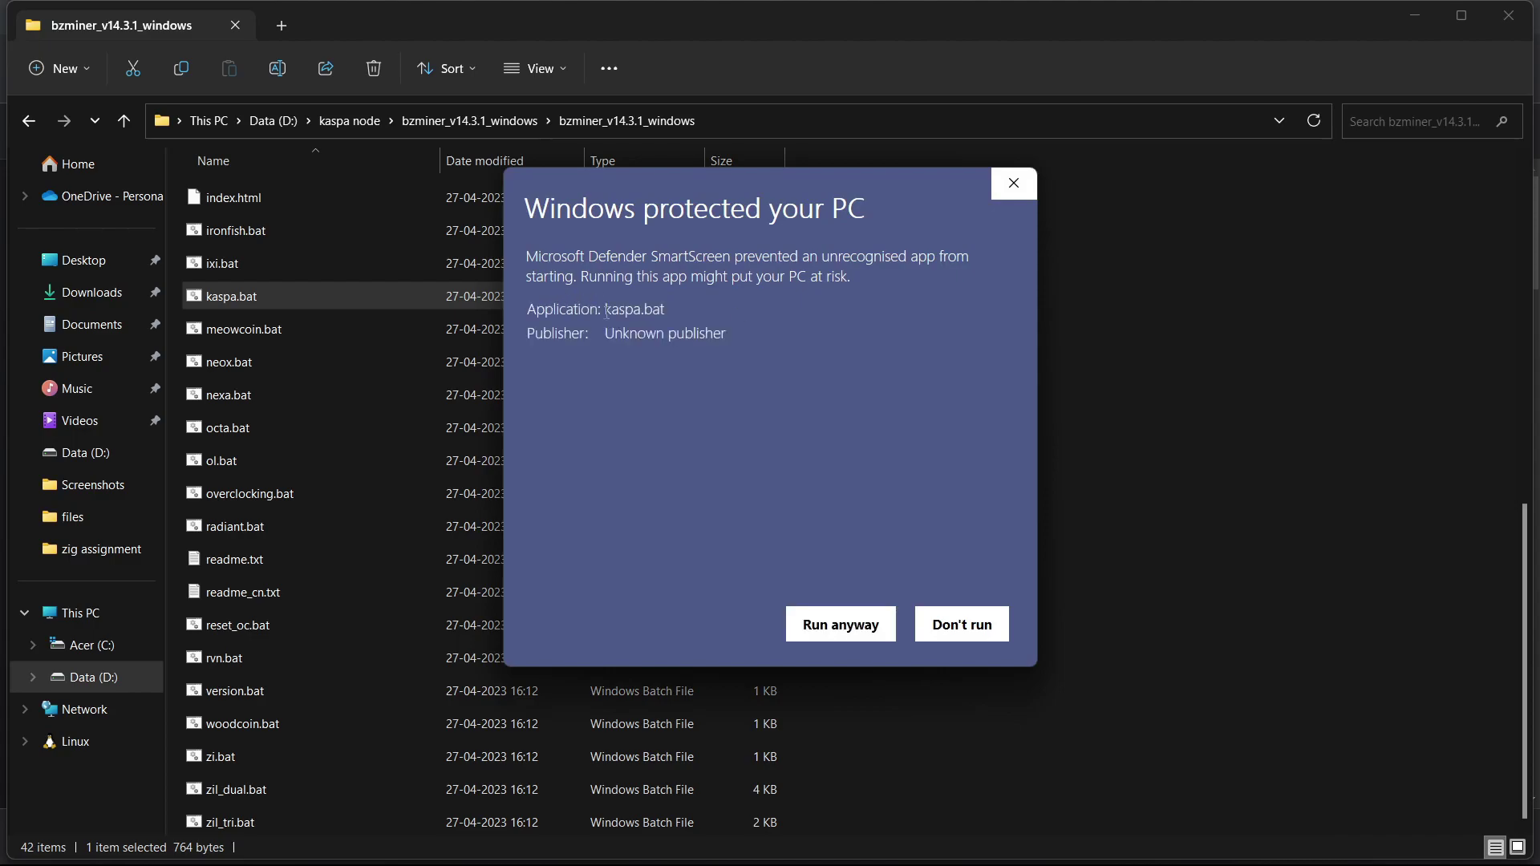
{"action": "left_click", "coordinate": [820, 642]}
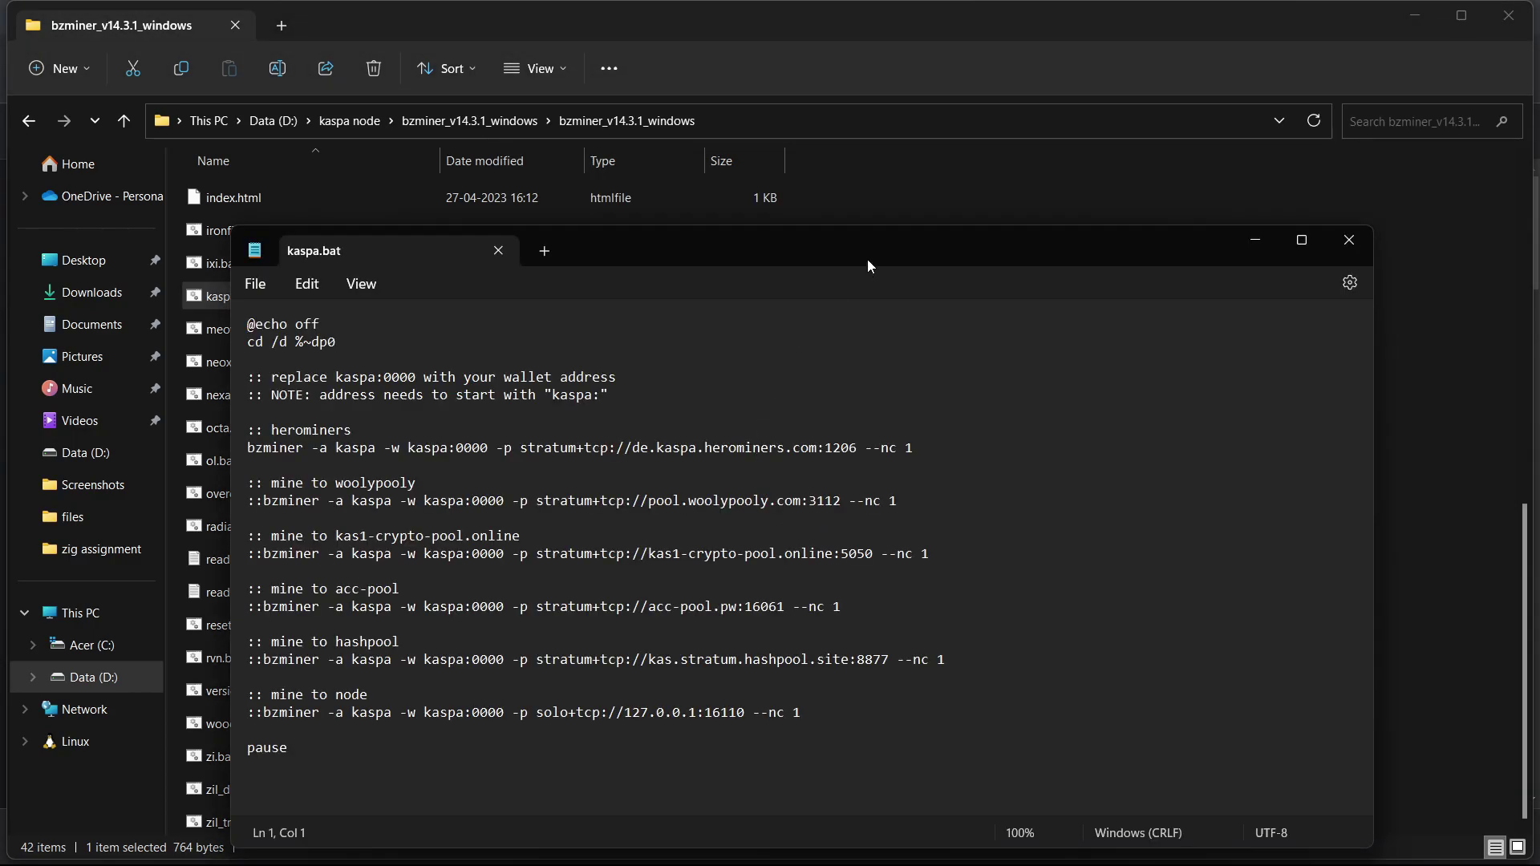
- Replace the IP address in the "mine to node" line of kaspa.bat with 92.168.29.172, keeping port 16110
{"action": "left_click_drag", "start_coordinate": [868, 260], "coordinate": [782, 198]}
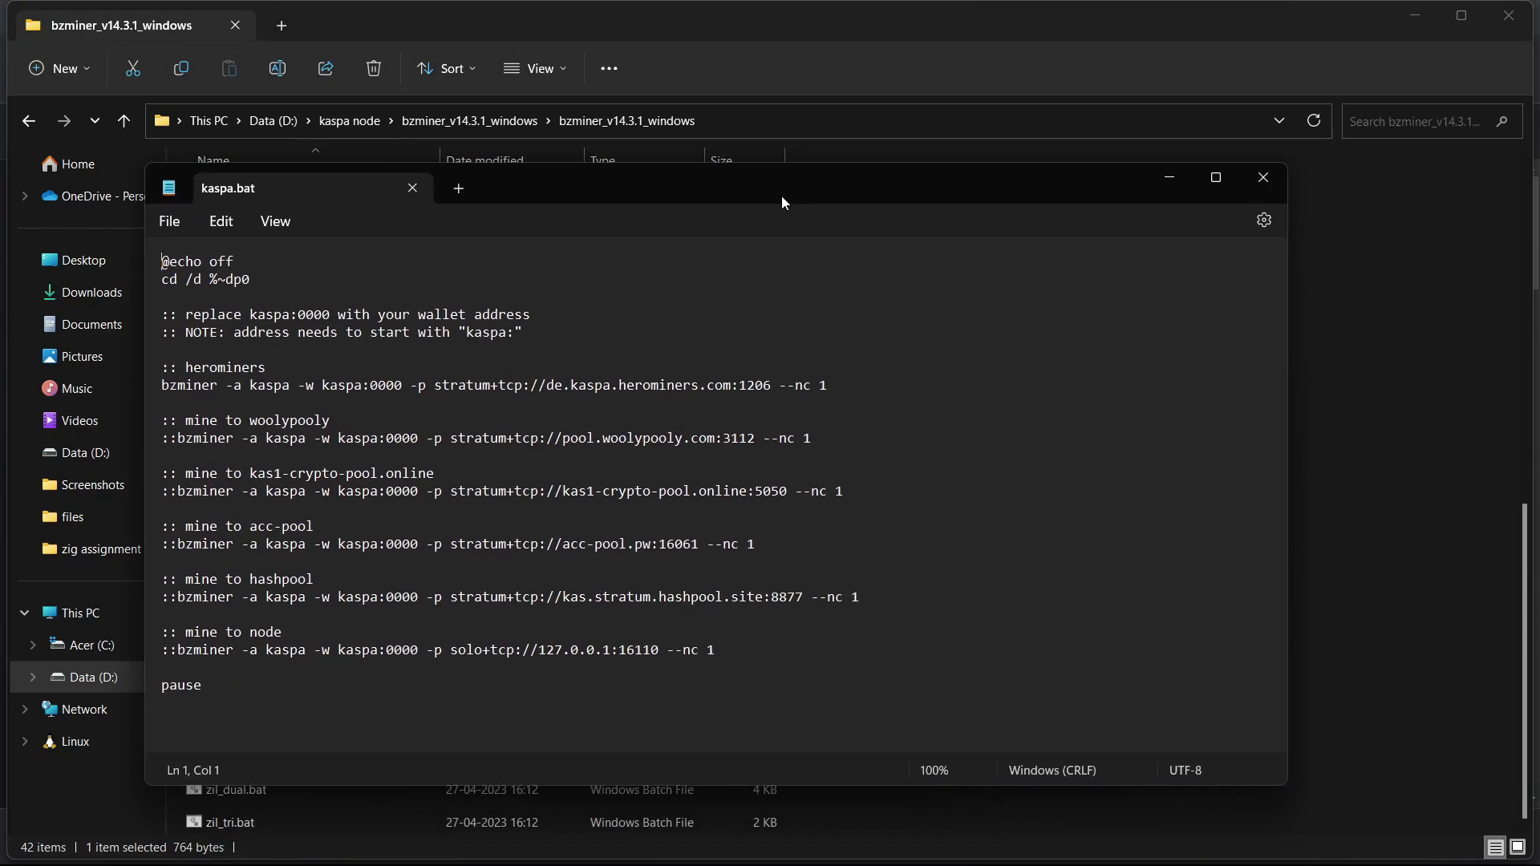
{"action": "left_click_drag", "start_coordinate": [674, 136], "coordinate": [822, 176]}
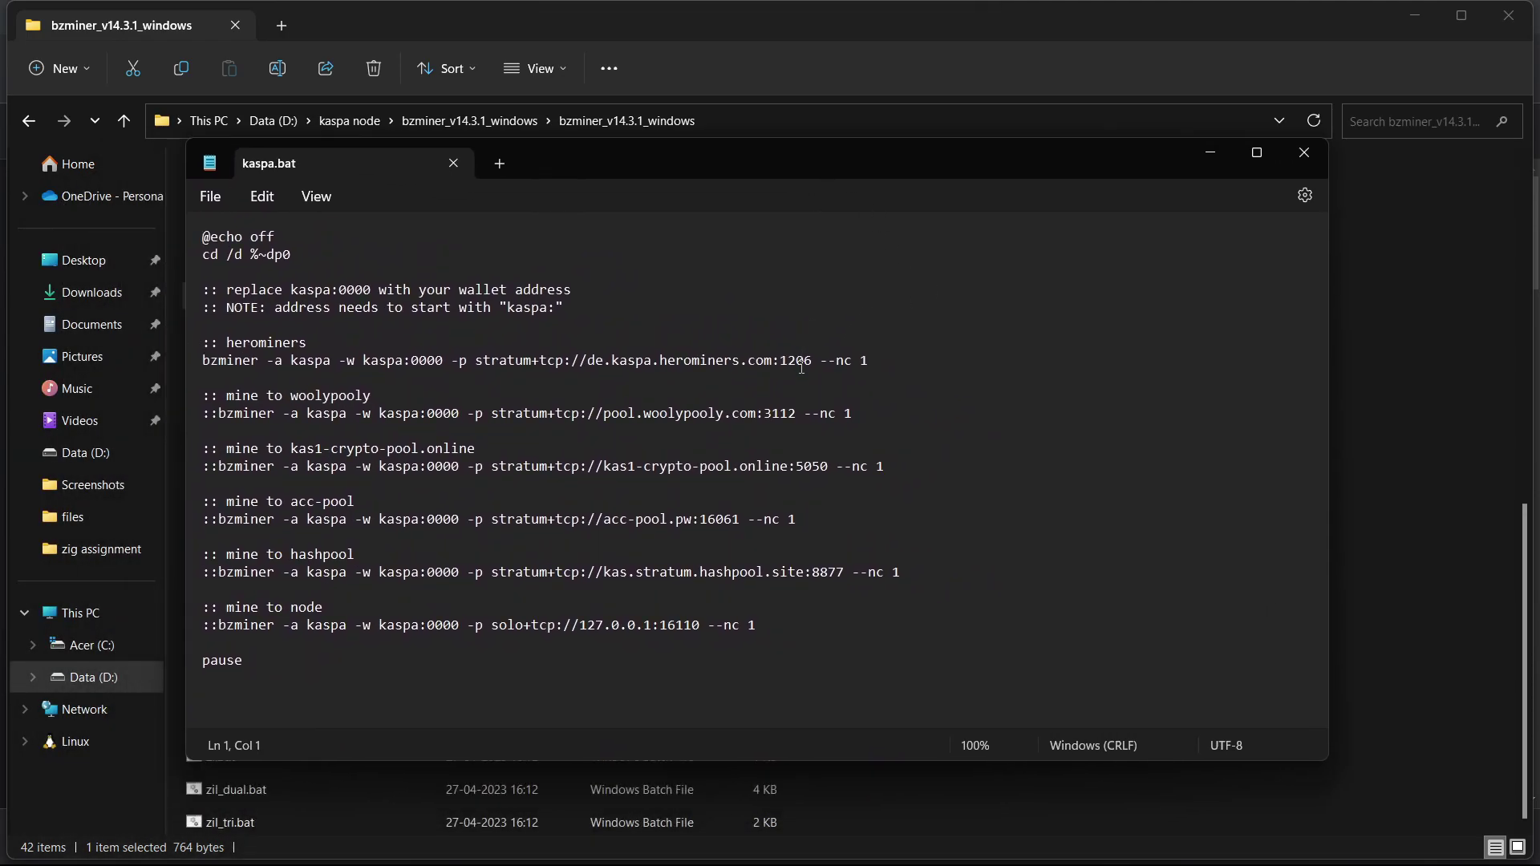
{"action": "left_click", "coordinate": [1045, 609]}
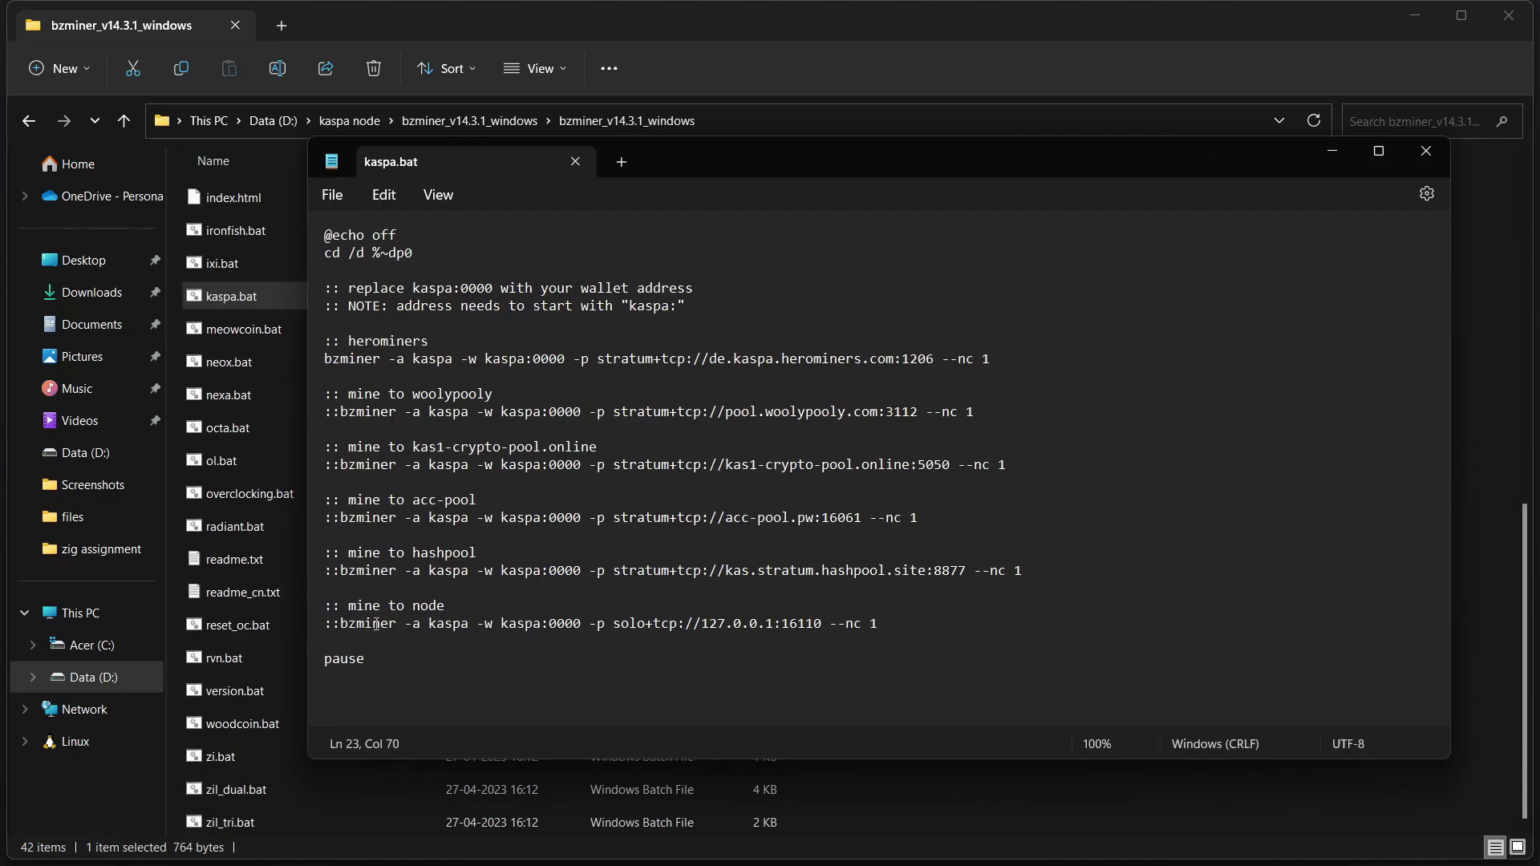
{"action": "left_click_drag", "start_coordinate": [775, 625], "coordinate": [708, 618]}
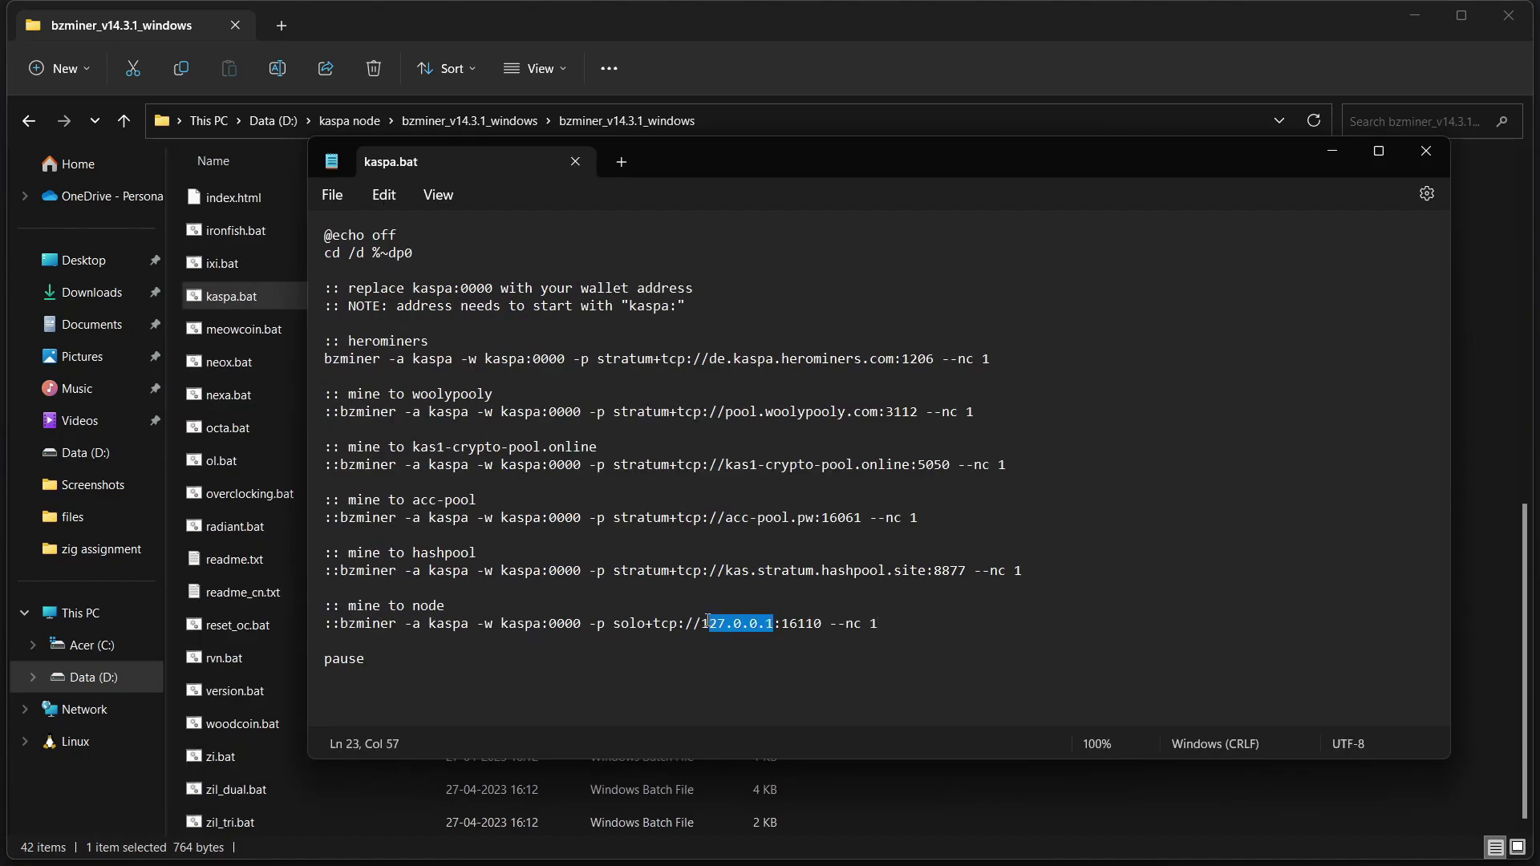
{"action": "type", "text": "92.168.29.172"}
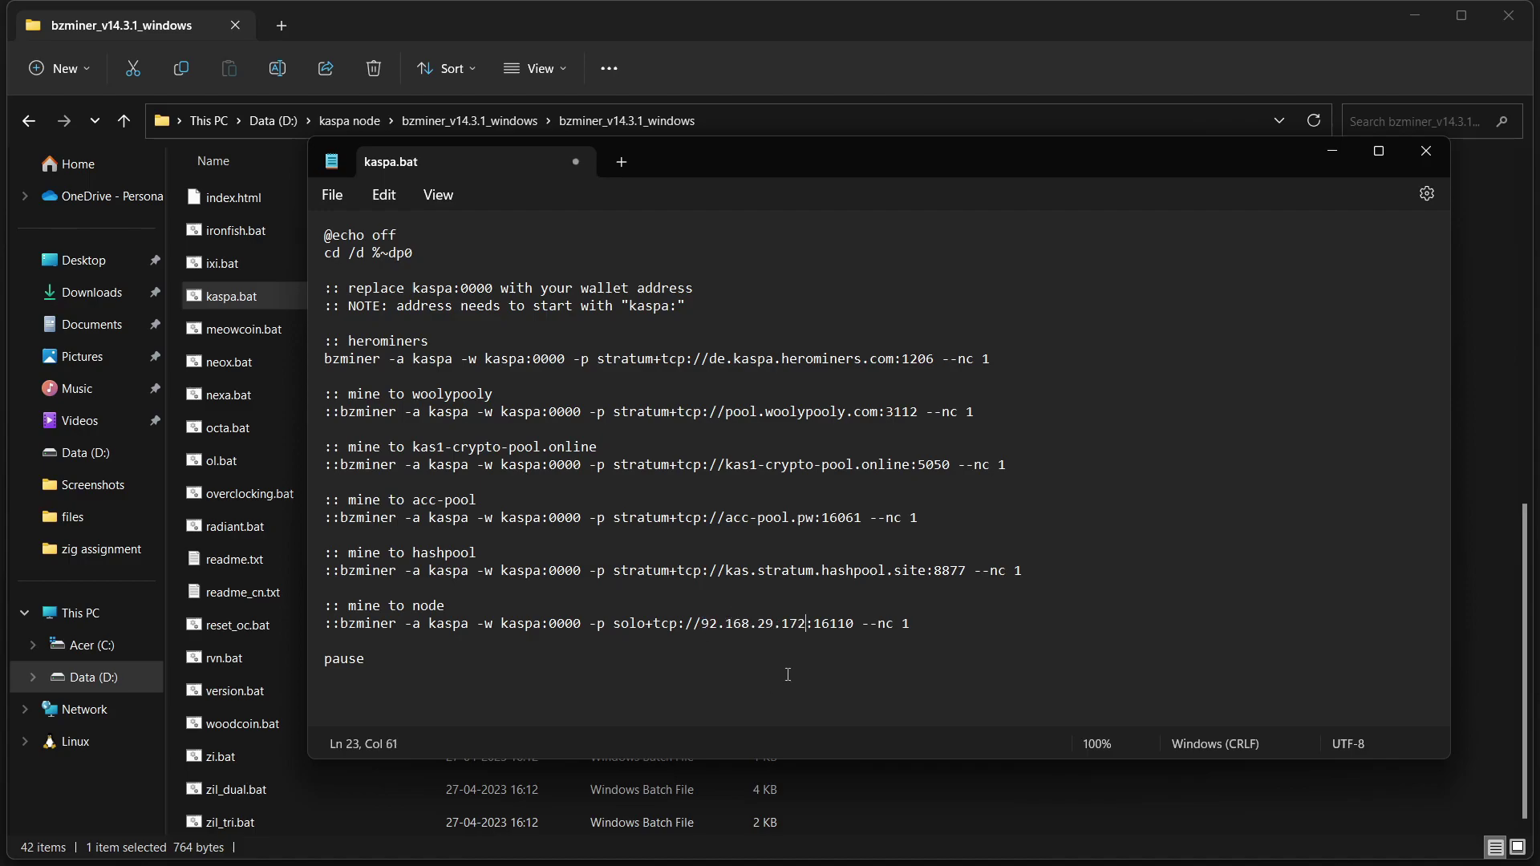
{"action": "left_click_drag", "start_coordinate": [861, 625], "coordinate": [824, 628]}
{"action": "left_click", "coordinate": [703, 360]}
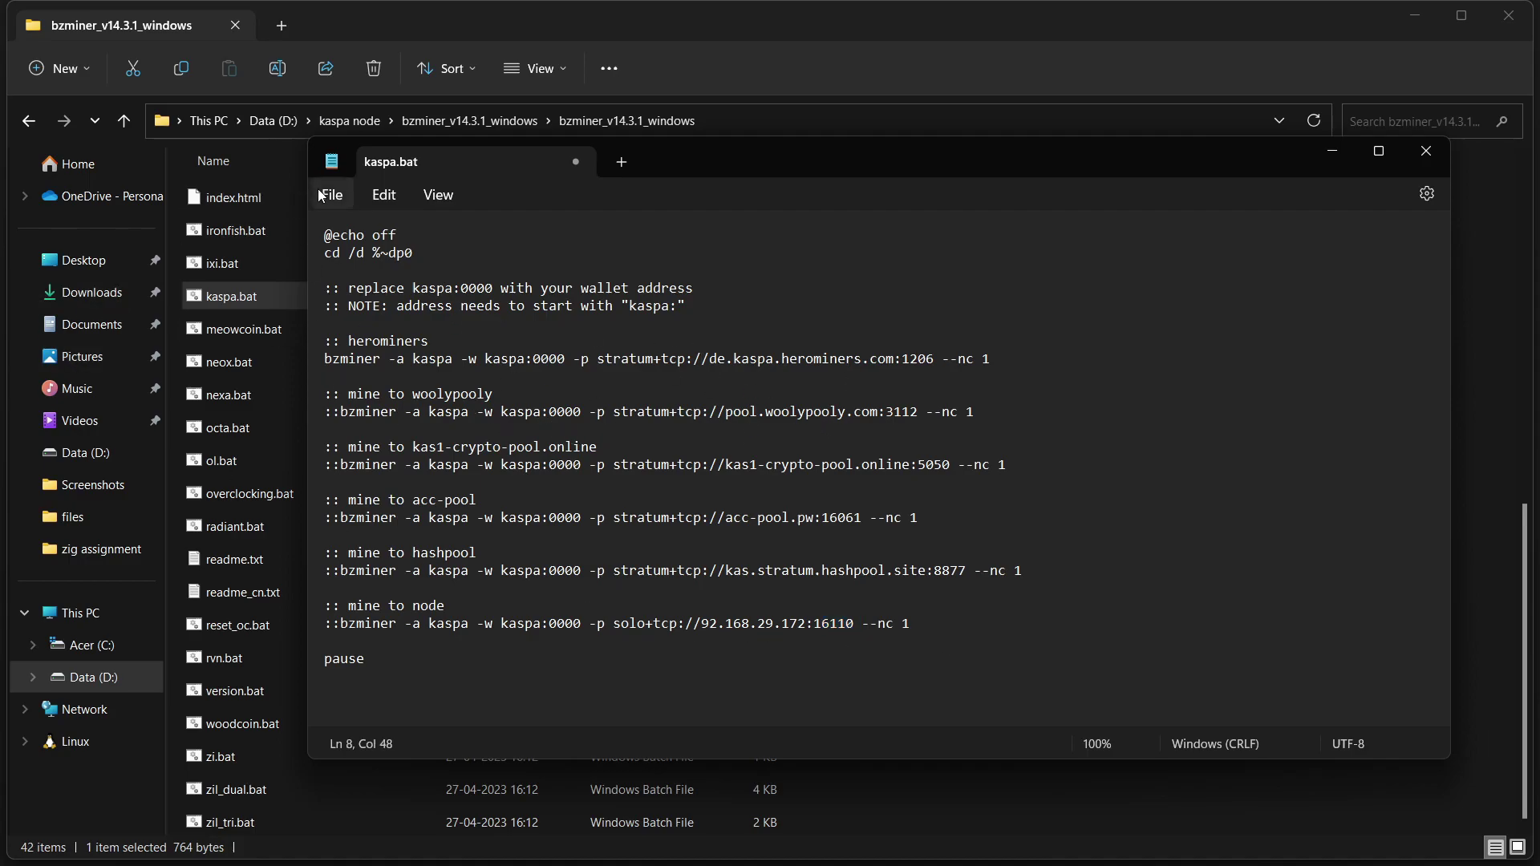
- Copy the receive address from the KDX wallet and paste it over kaspa:0000 in the "mine to node" line of kaspa.bat
{"action": "left_click_drag", "start_coordinate": [581, 625], "coordinate": [548, 625]}
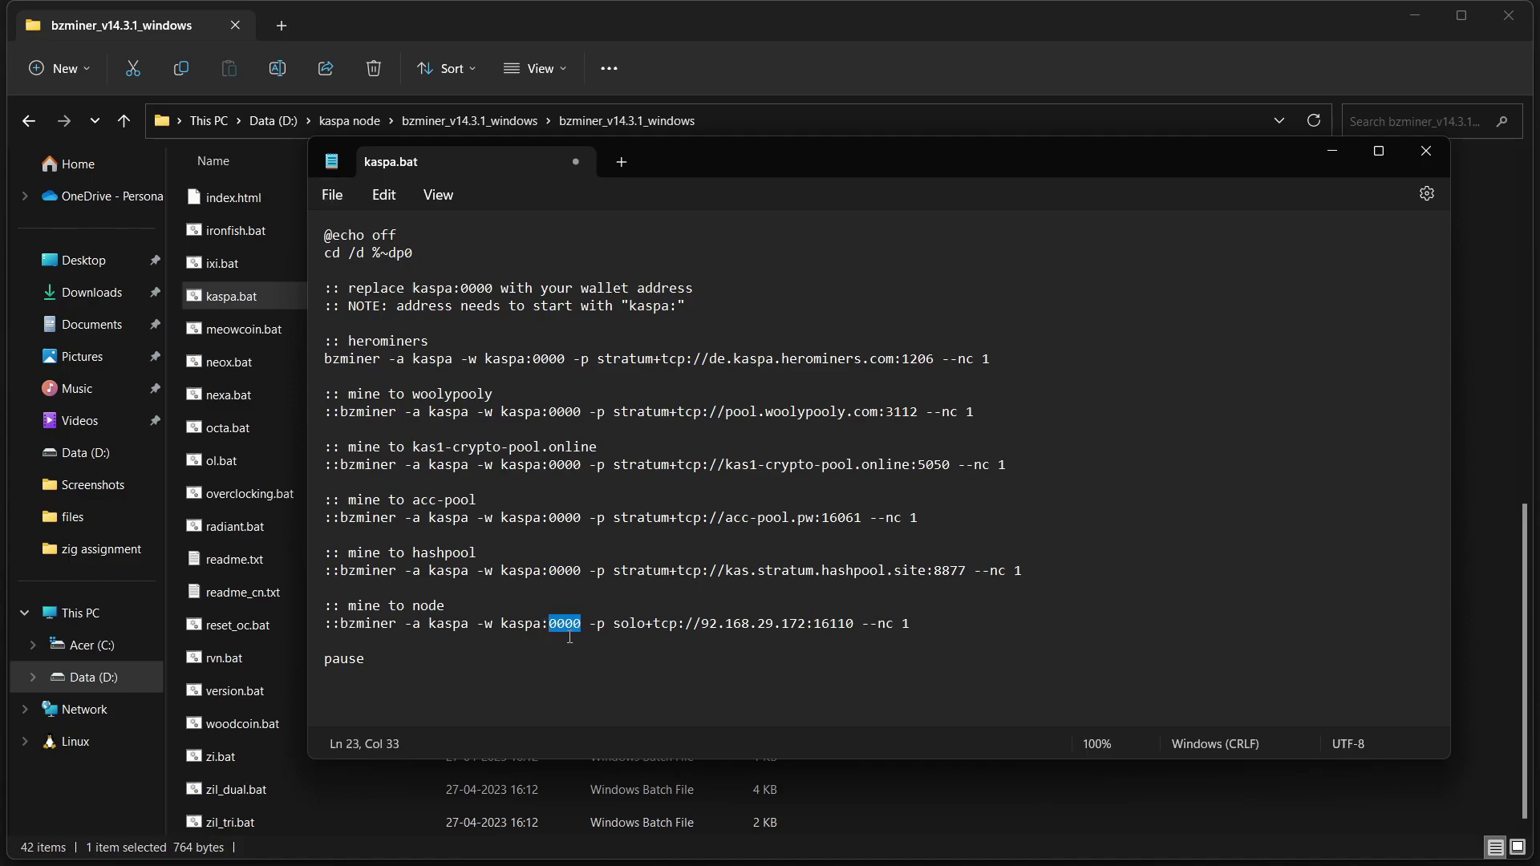
{"action": "left_click", "coordinate": [561, 642]}
{"action": "left_click", "coordinate": [969, 851]}
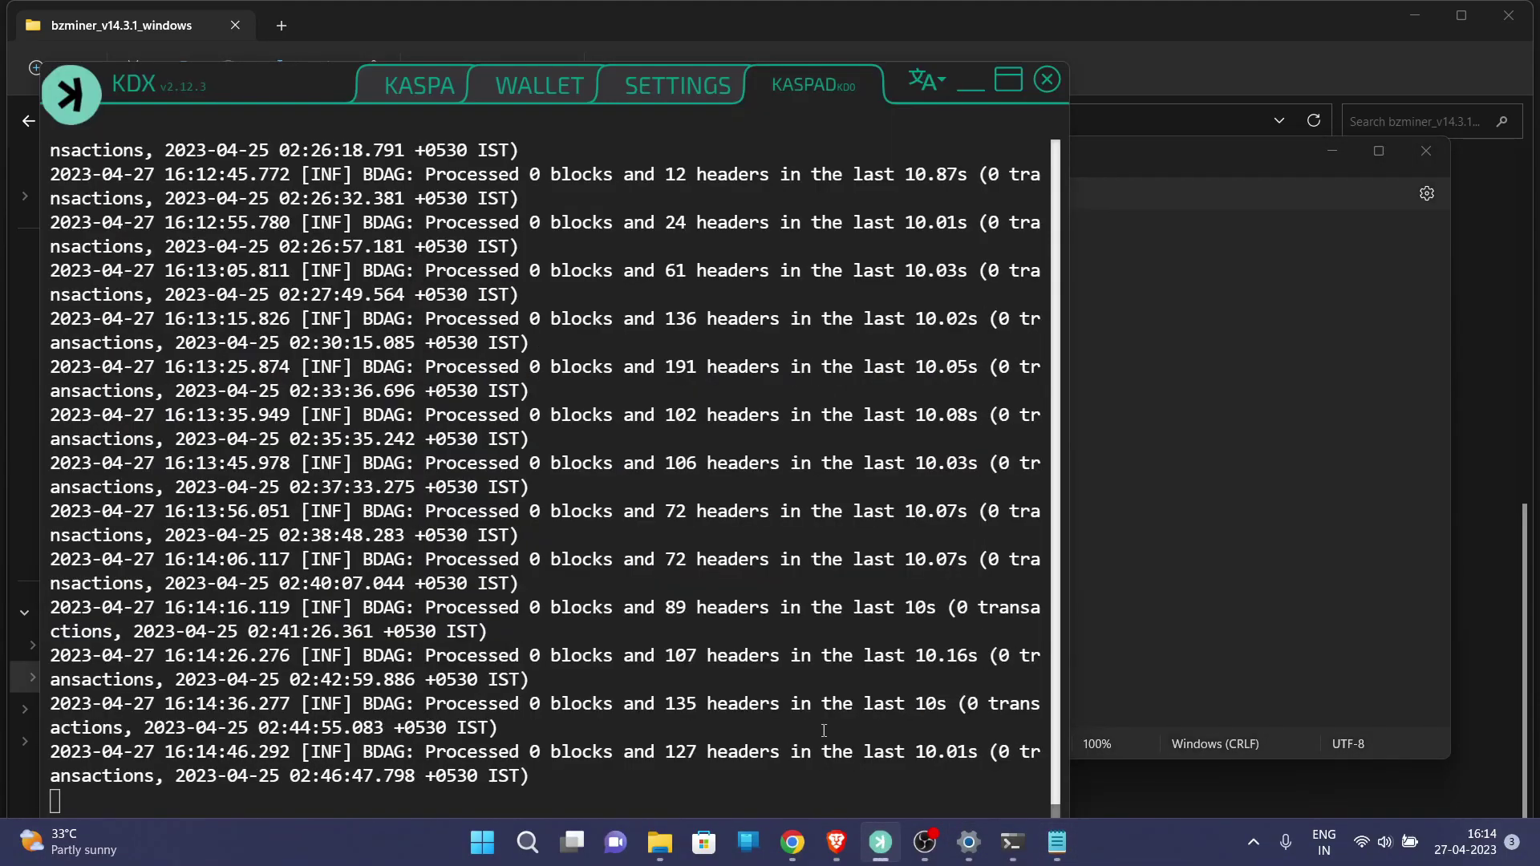
{"action": "left_click", "coordinate": [560, 96]}
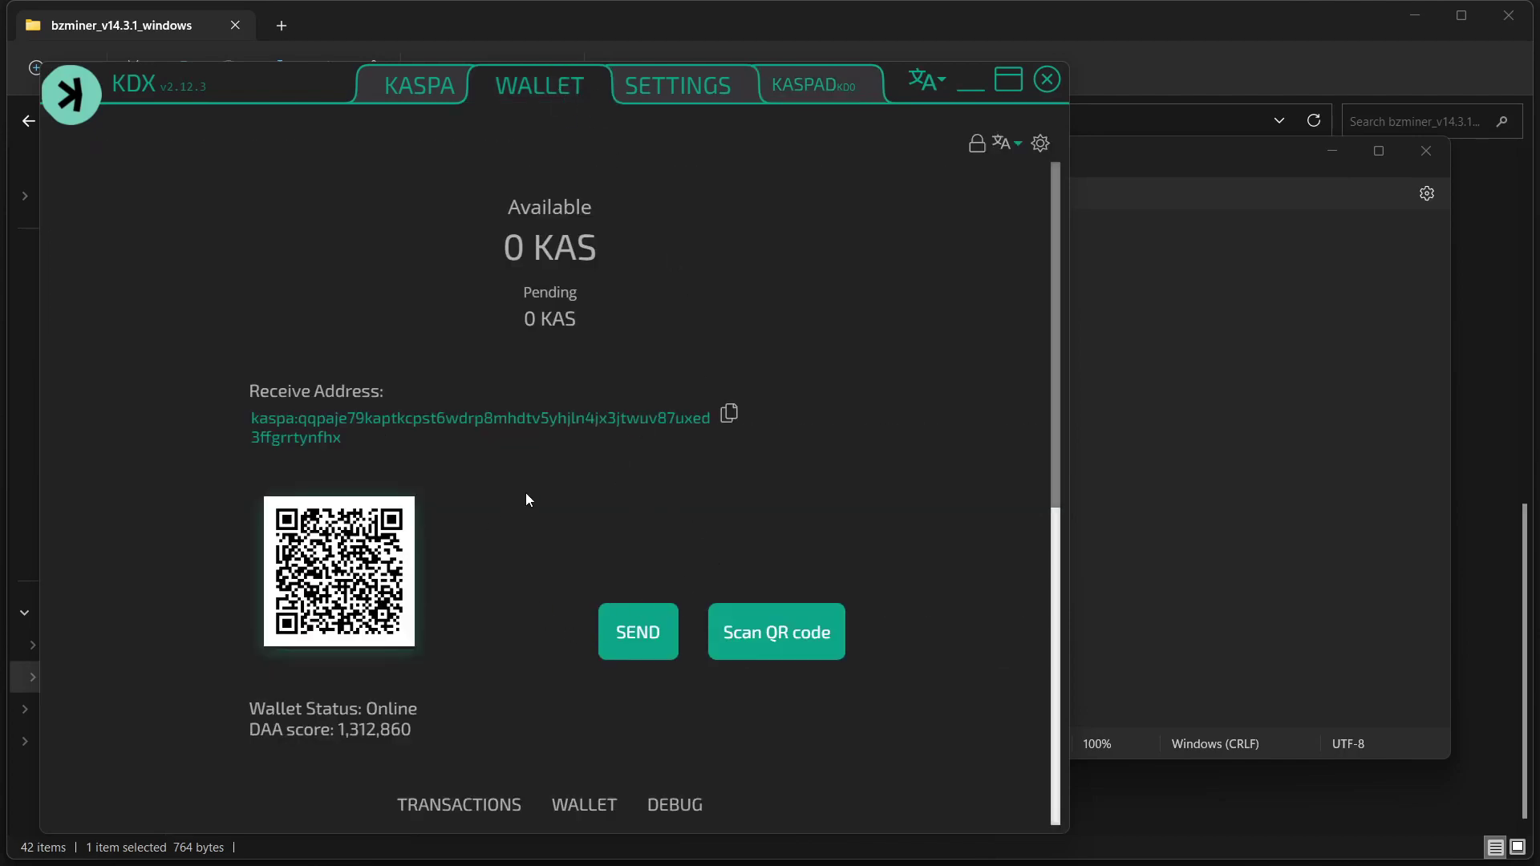
{"action": "left_click", "coordinate": [728, 416]}
{"action": "left_click", "coordinate": [1231, 215]}
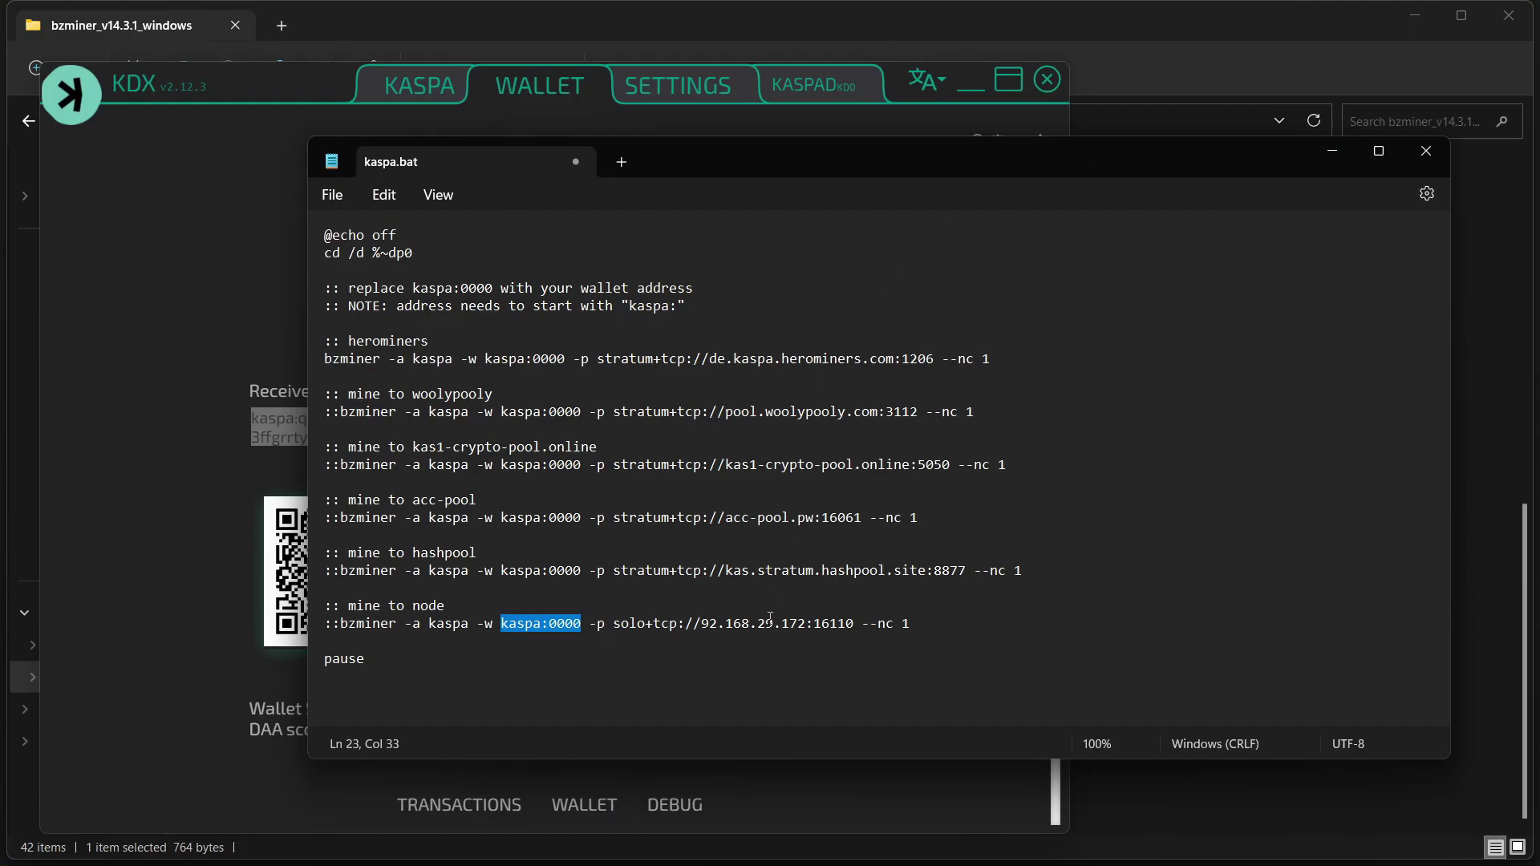
{"action": "key", "text": "ctrl+v"}
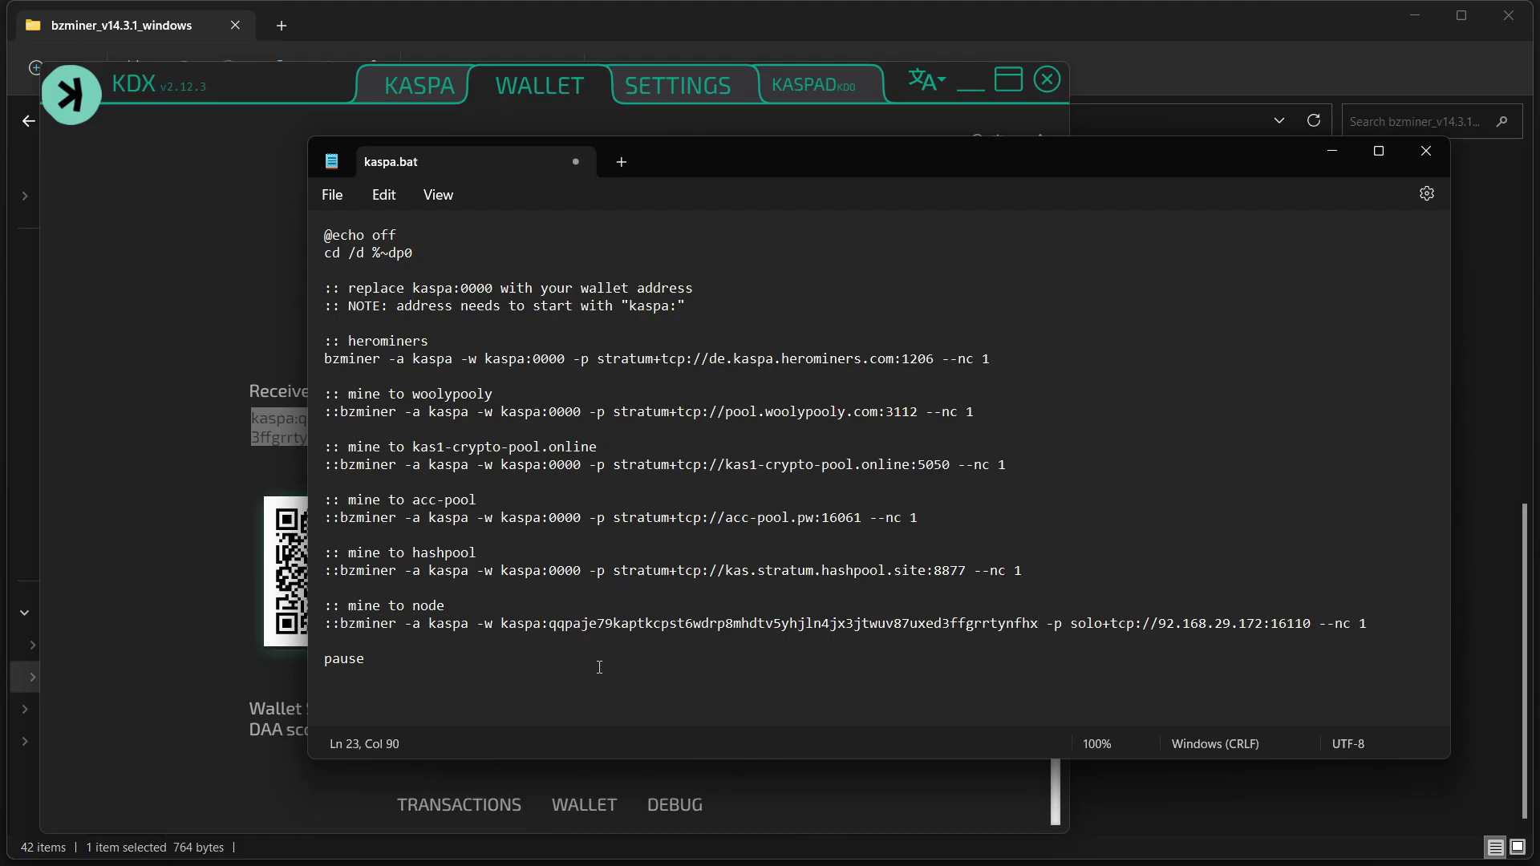
- Save the changes to kaspa.bat and close Notepad
{"action": "left_click", "coordinate": [343, 198]}
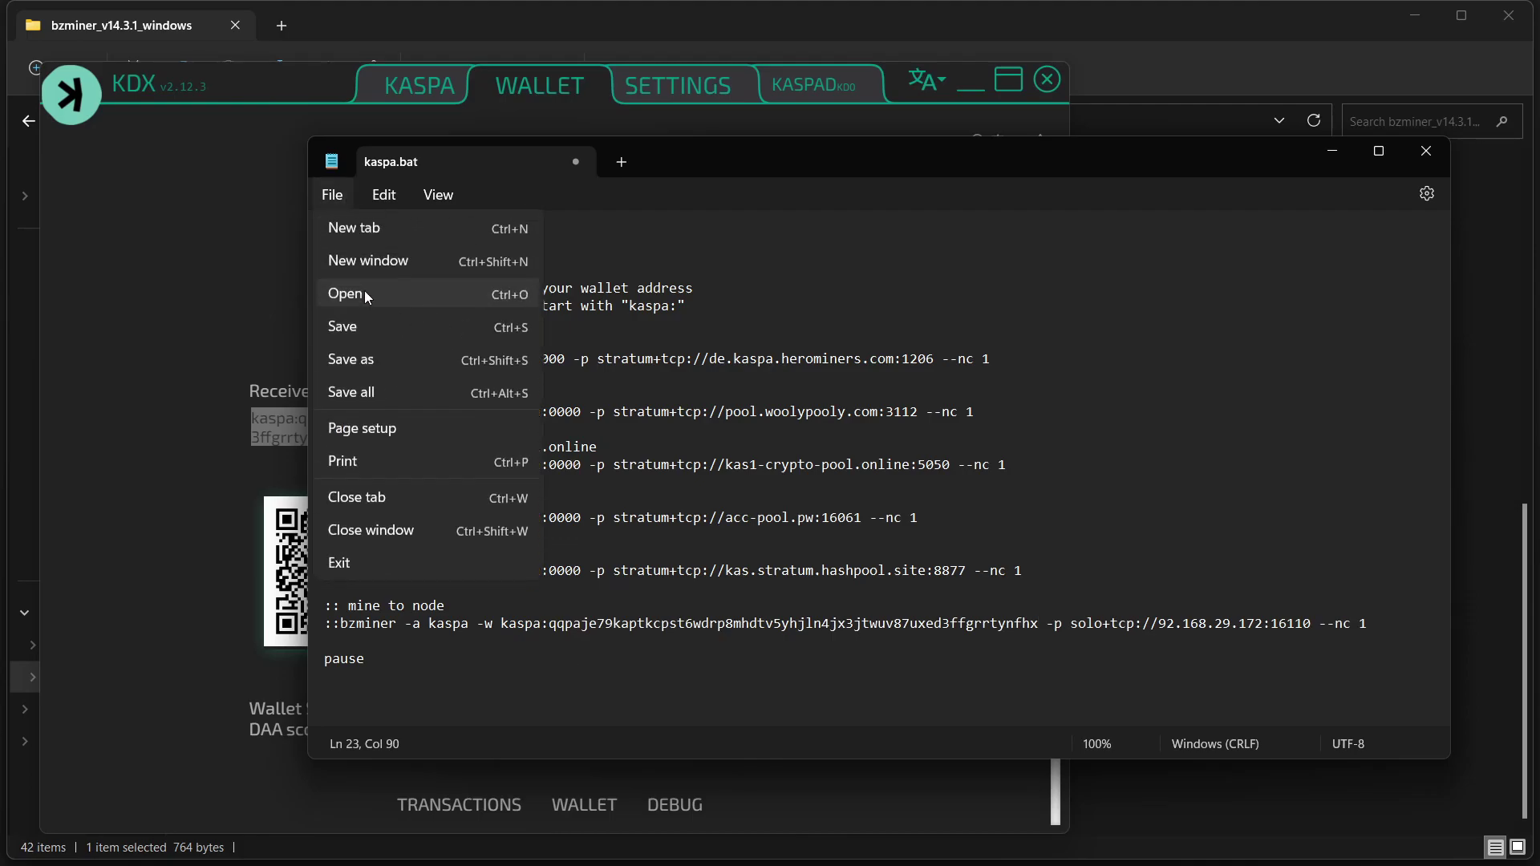
{"action": "left_click", "coordinate": [417, 330]}
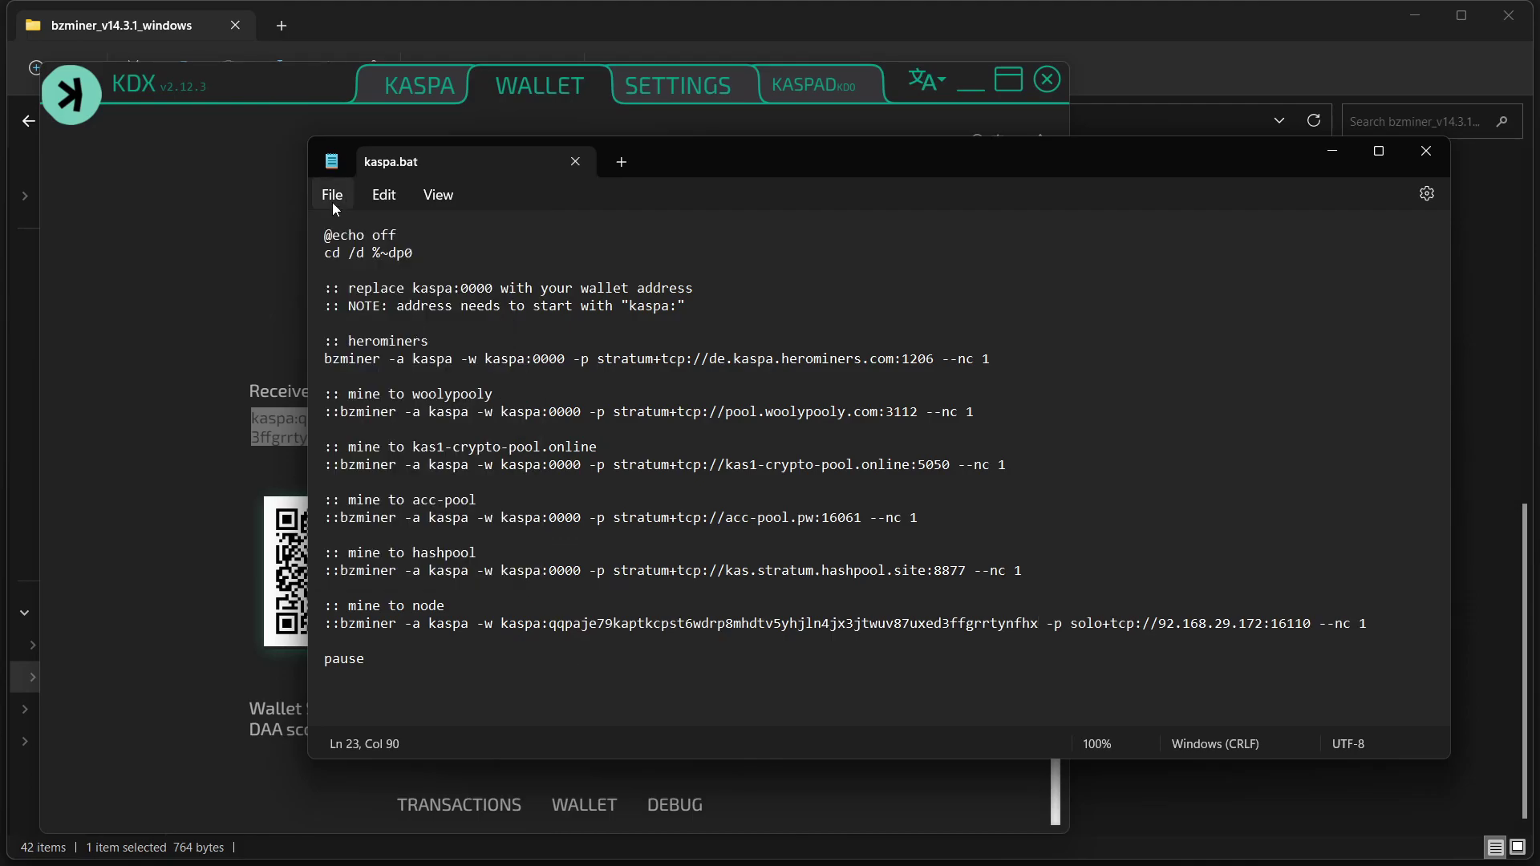
{"action": "left_click", "coordinate": [332, 203]}
{"action": "left_click", "coordinate": [383, 323]}
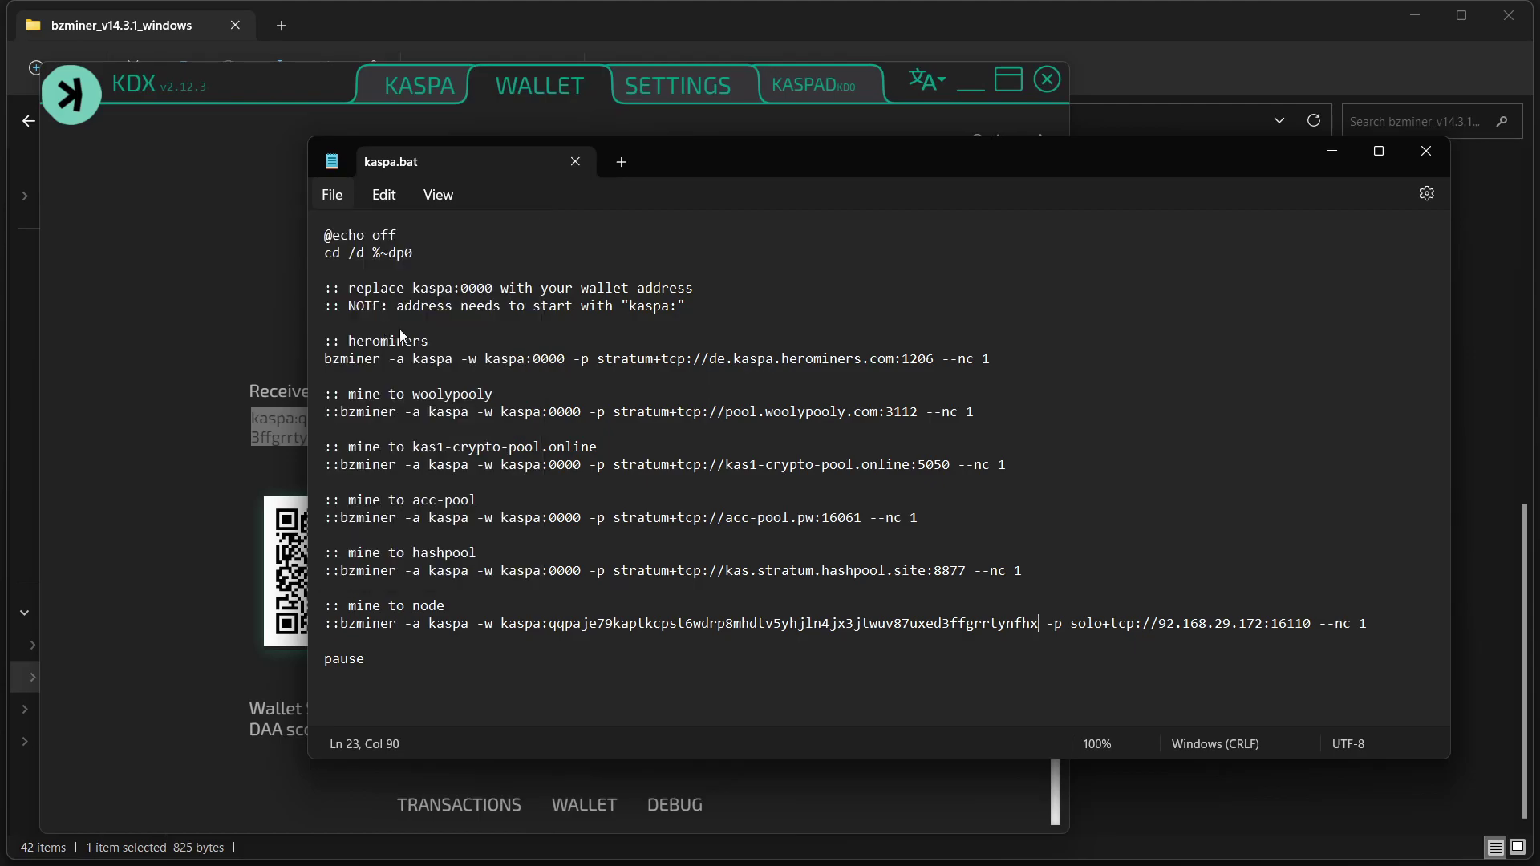
{"action": "left_click", "coordinate": [1431, 160]}
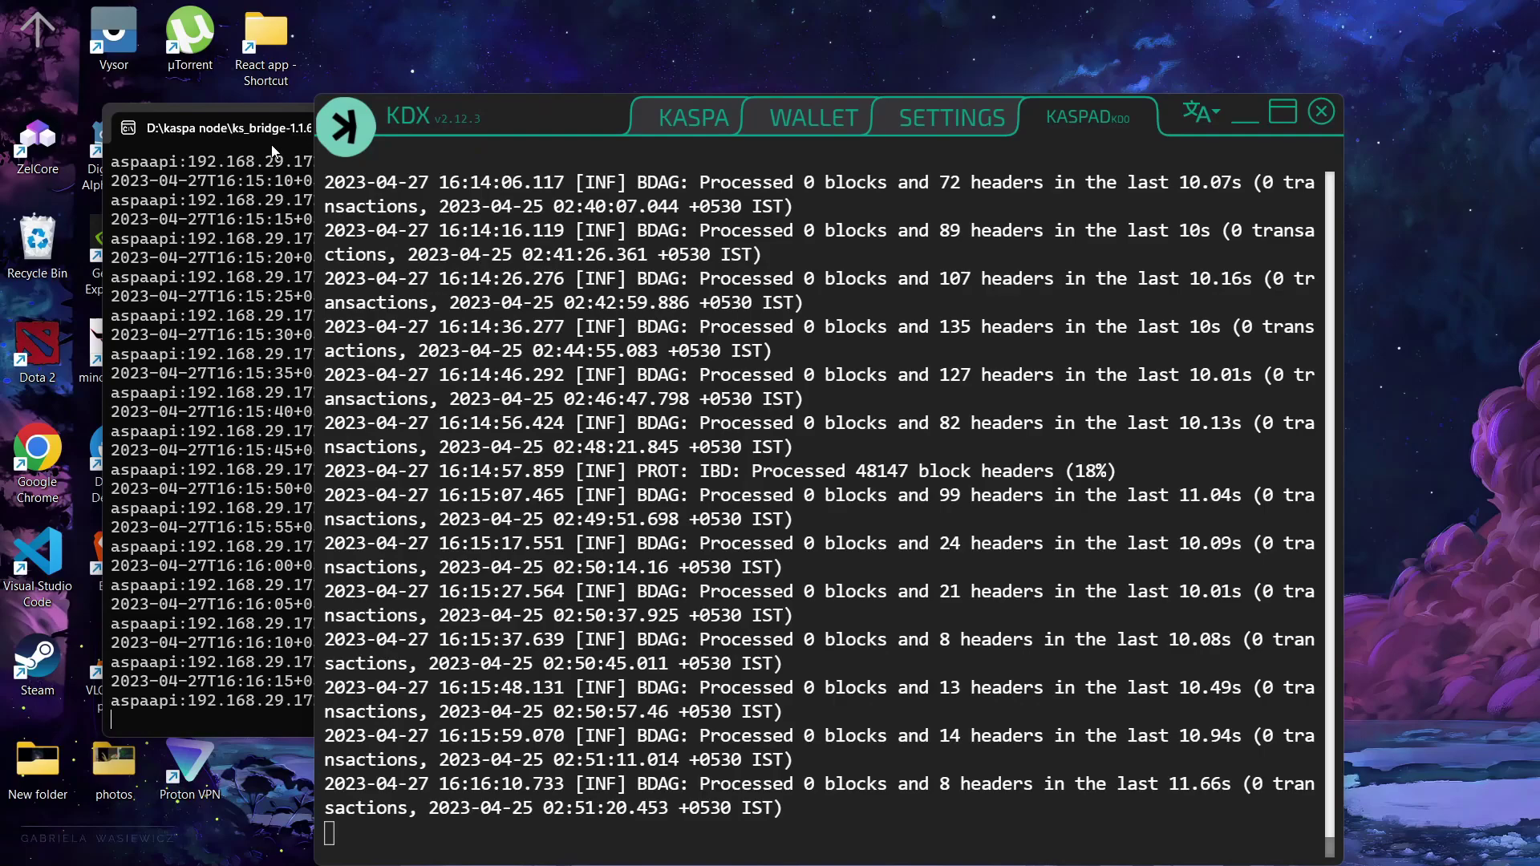
- Run kaspa.bat from the BzMiner folder and arrange the ks_bridge console beside the miner console
{"action": "left_click", "coordinate": [283, 138]}
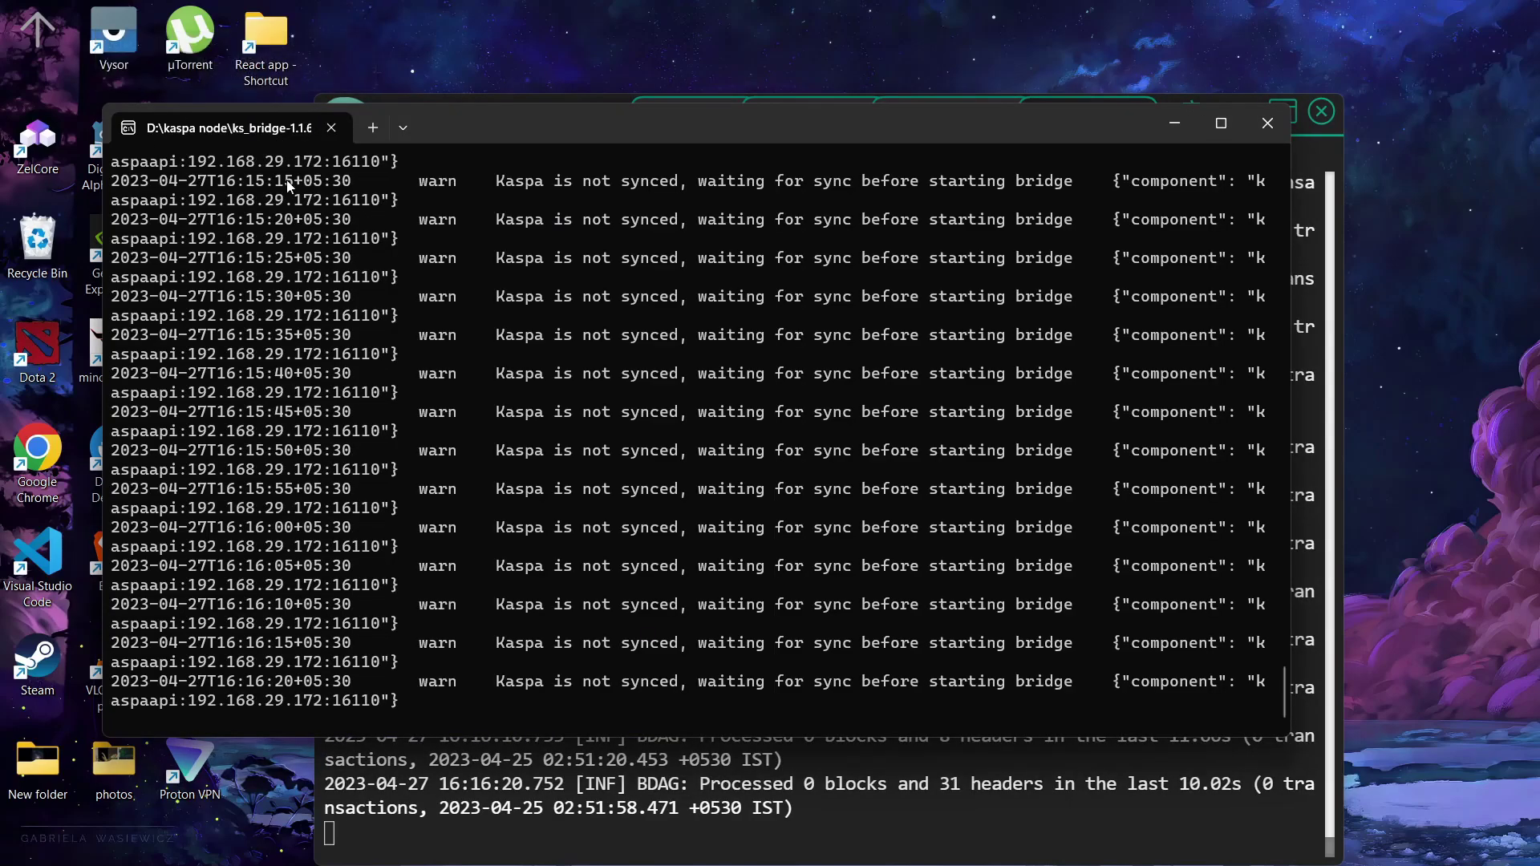
{"action": "left_click_drag", "start_coordinate": [639, 146], "coordinate": [747, 206]}
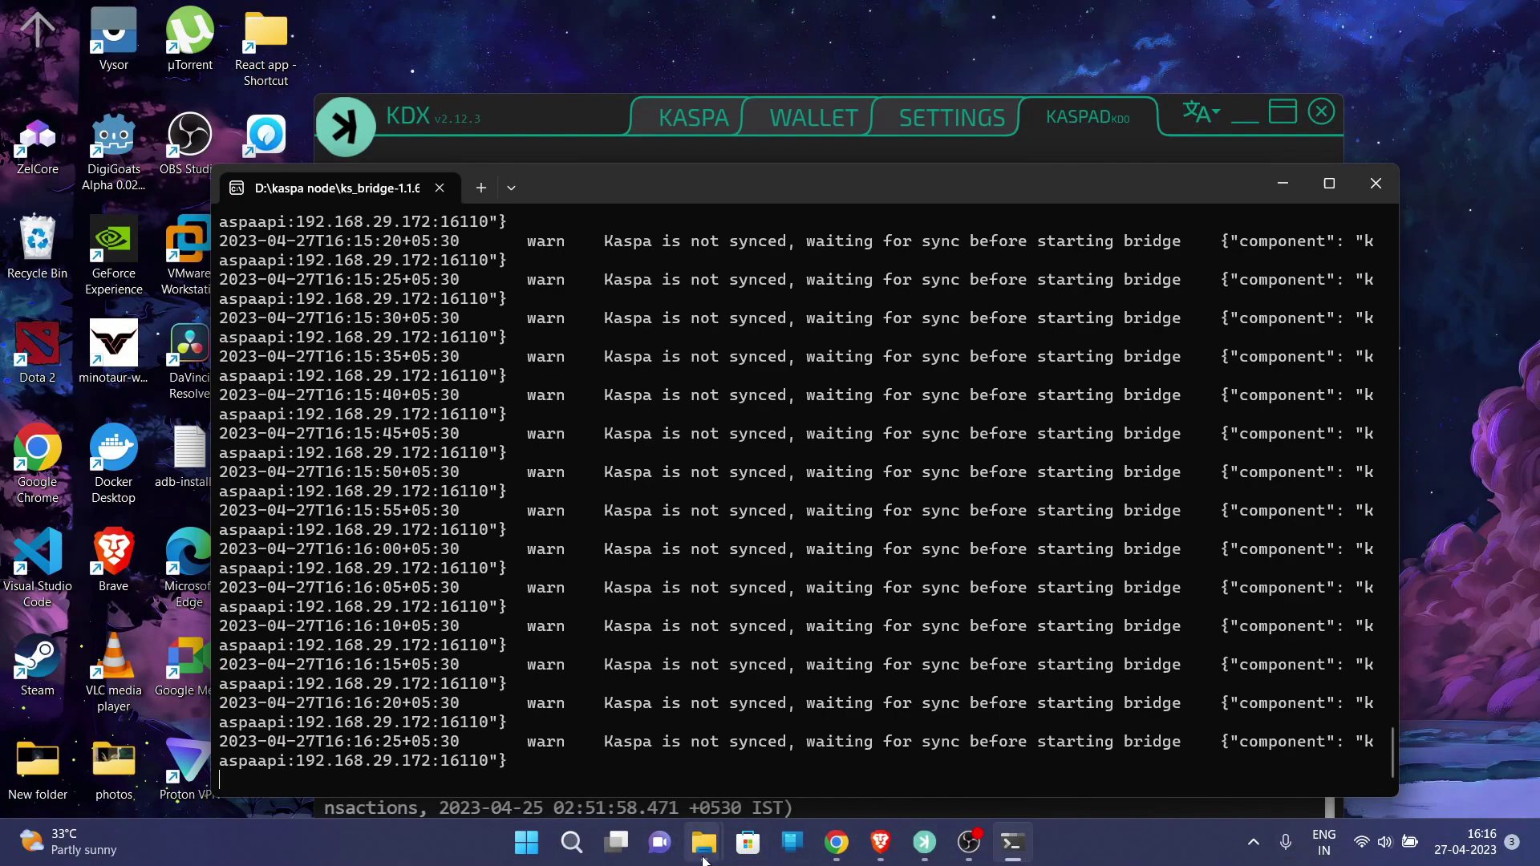
{"action": "mouse_move", "coordinate": [722, 844]}
{"action": "left_click", "coordinate": [900, 709]}
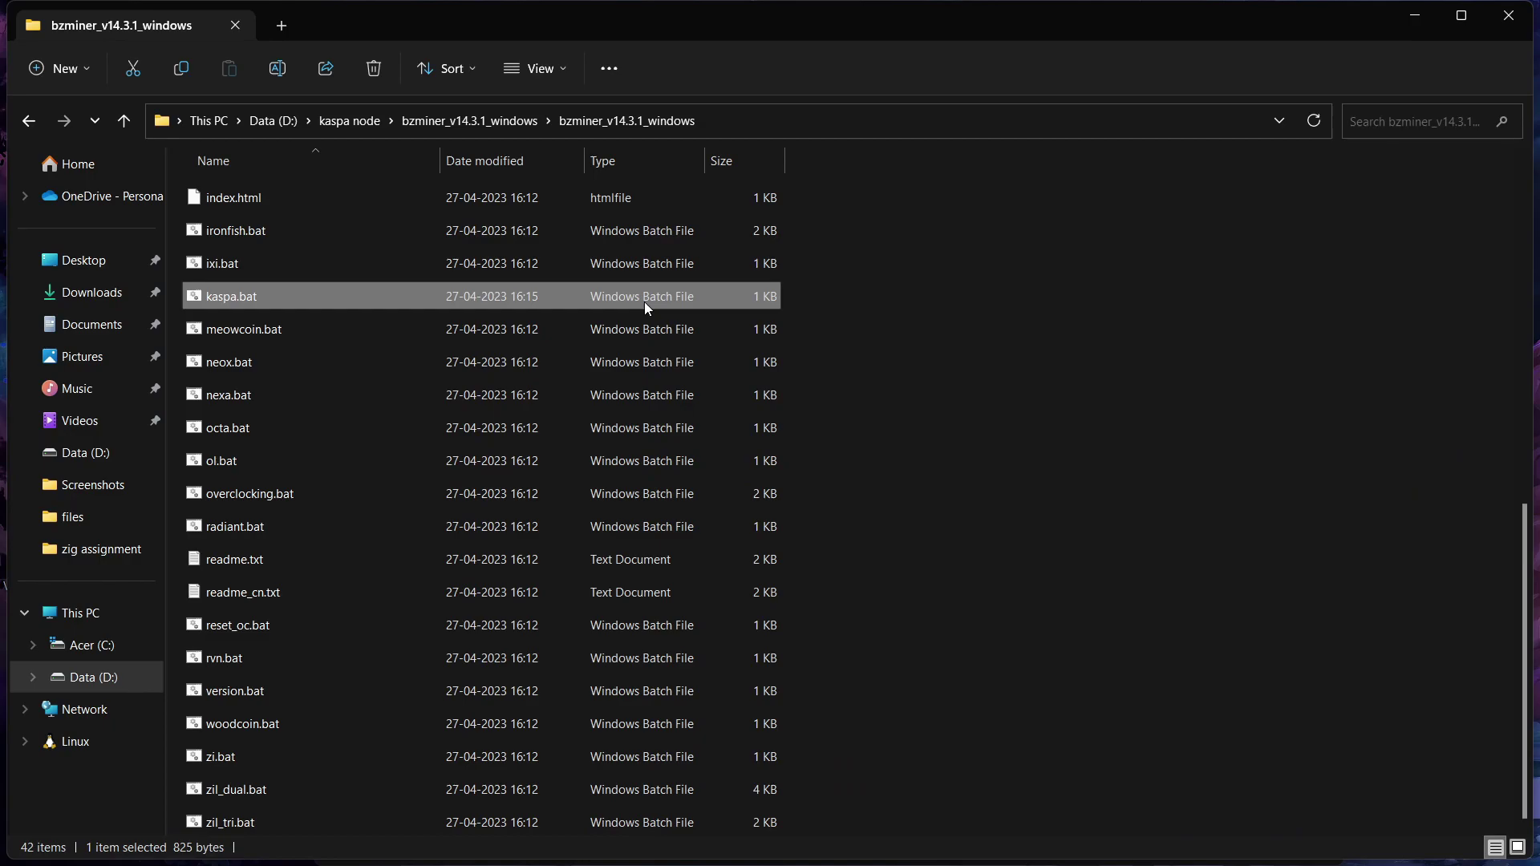
{"action": "double_click", "coordinate": [715, 311]}
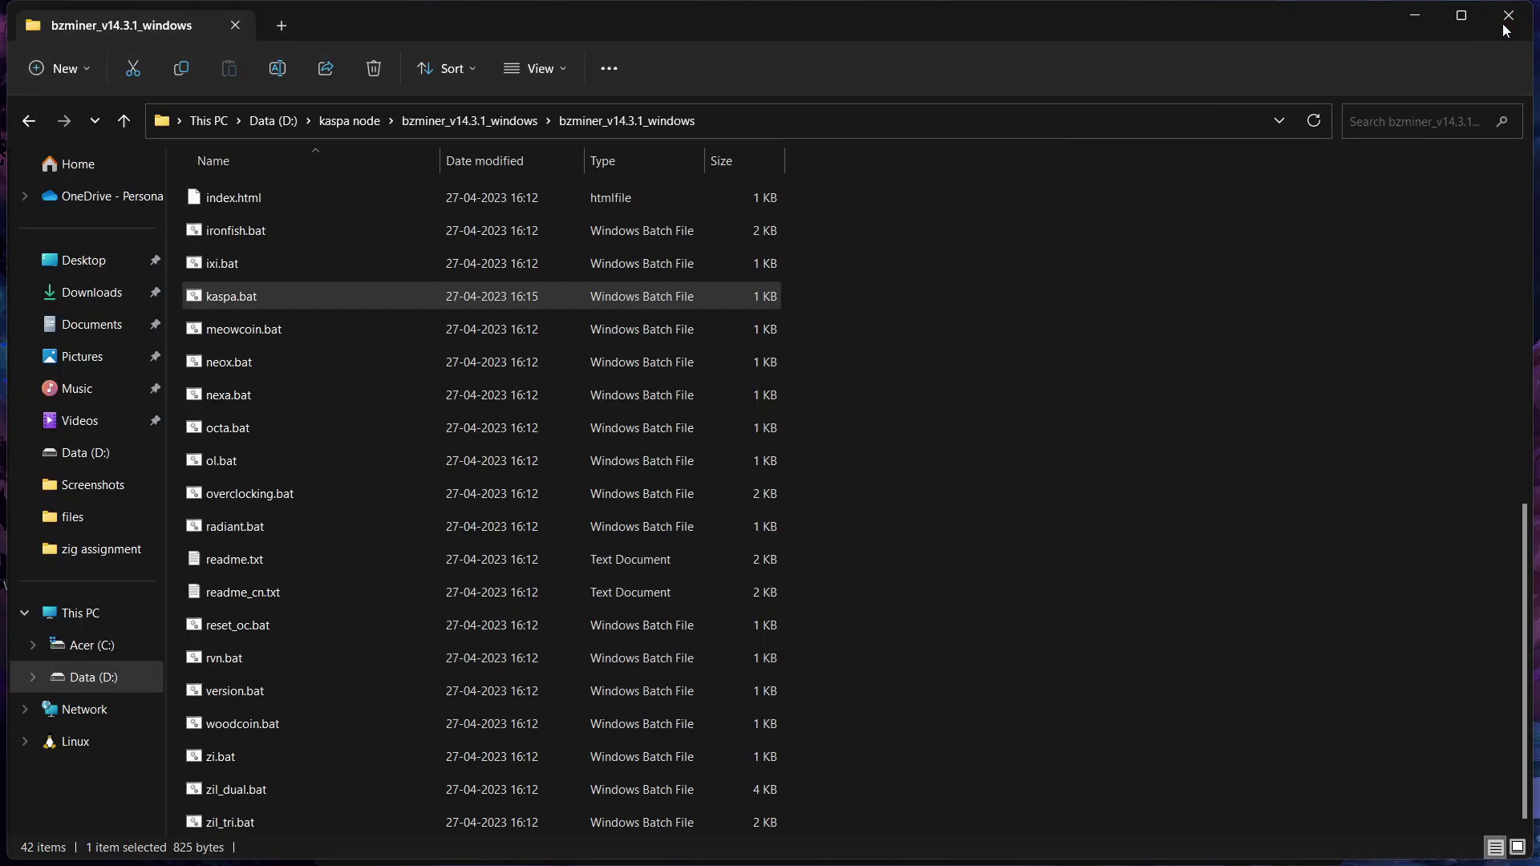
{"action": "left_click", "coordinate": [1506, 17]}
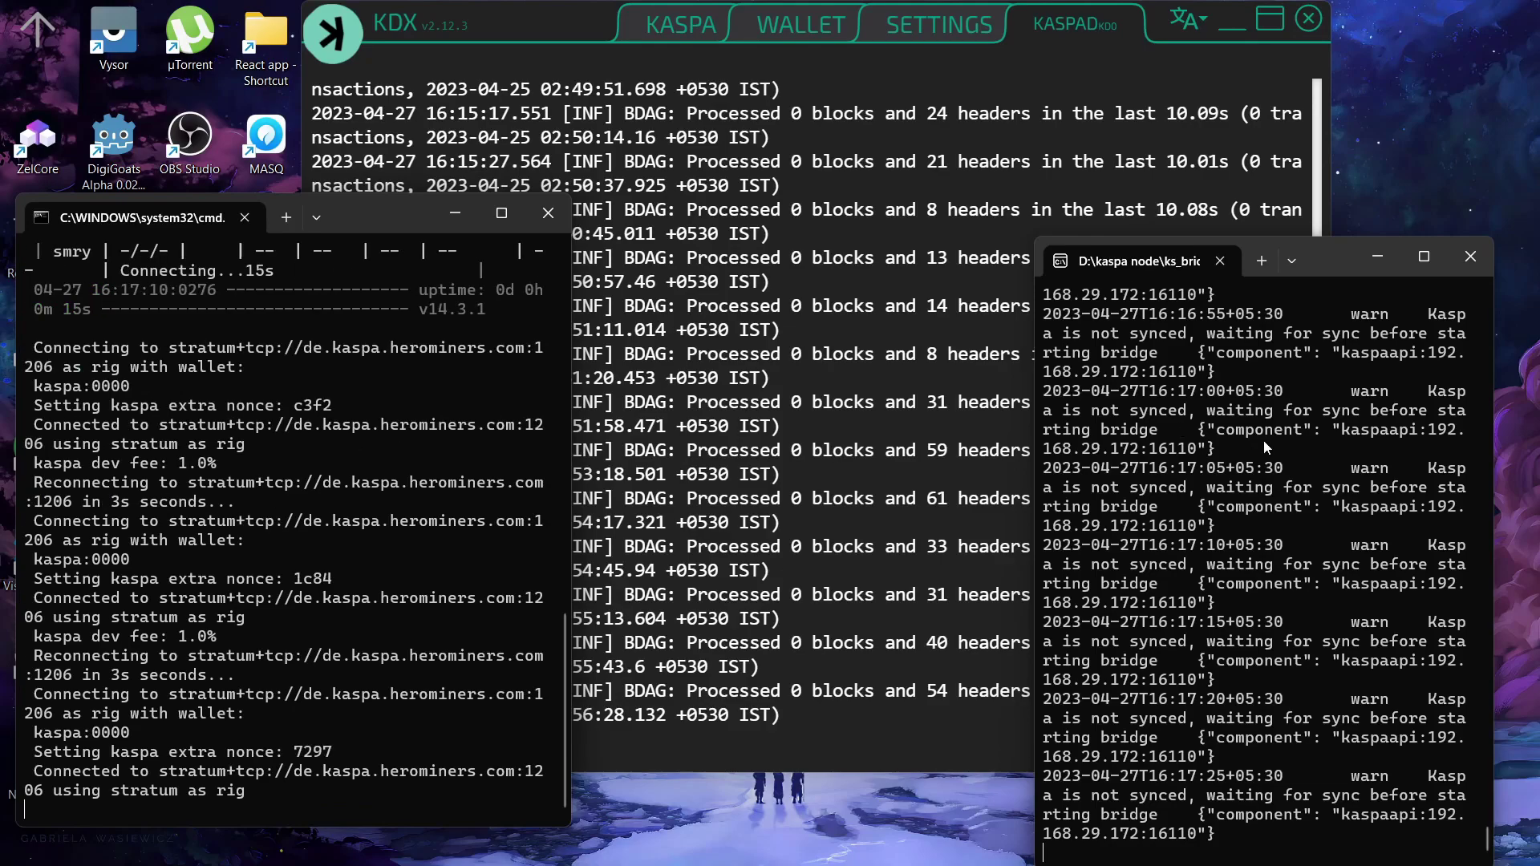
{"action": "left_click_drag", "start_coordinate": [1328, 262], "coordinate": [1213, 224]}
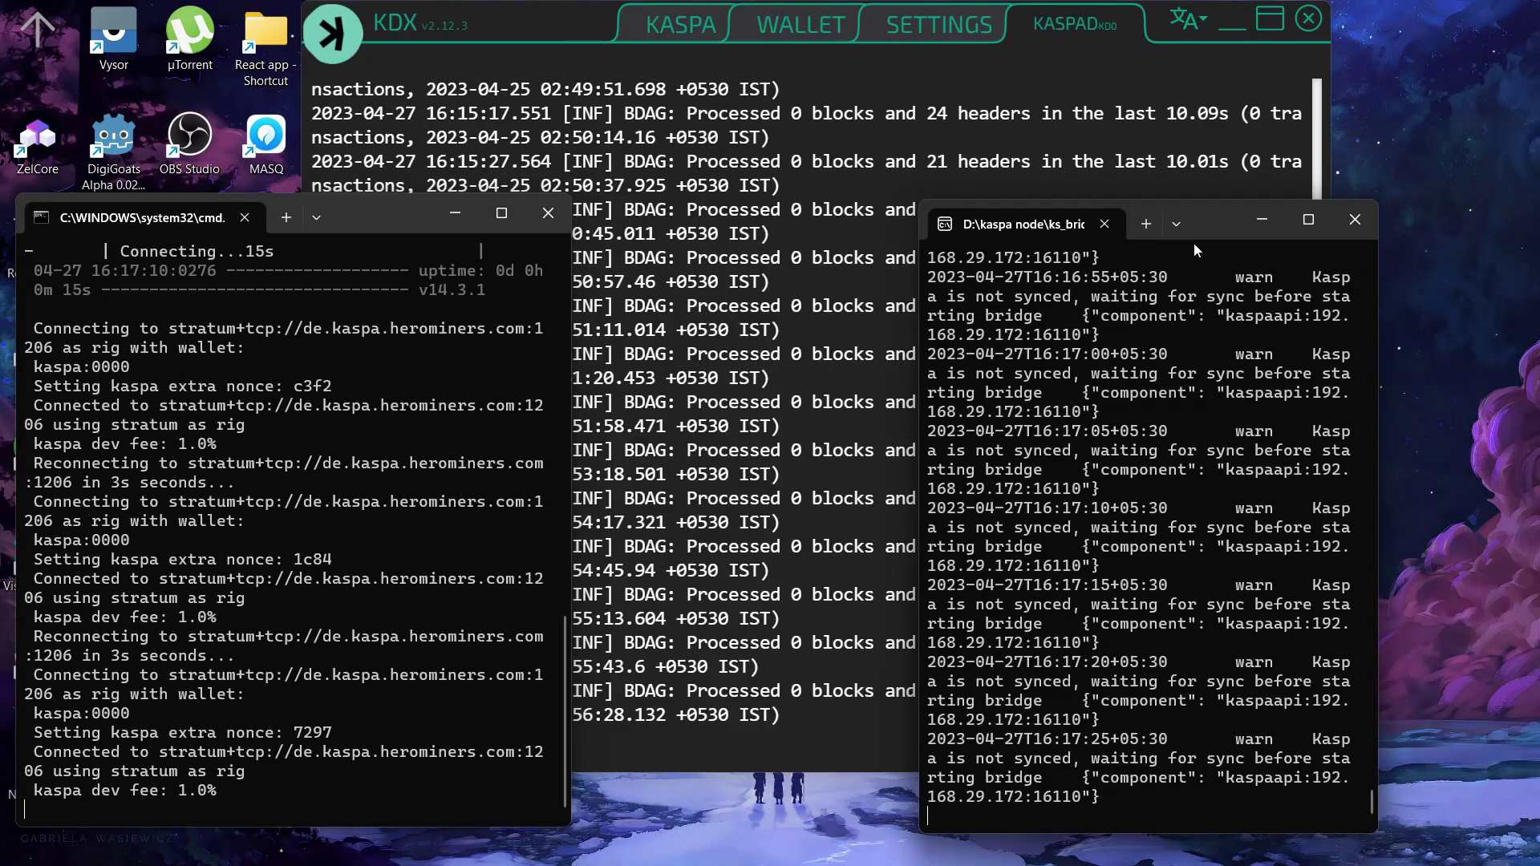